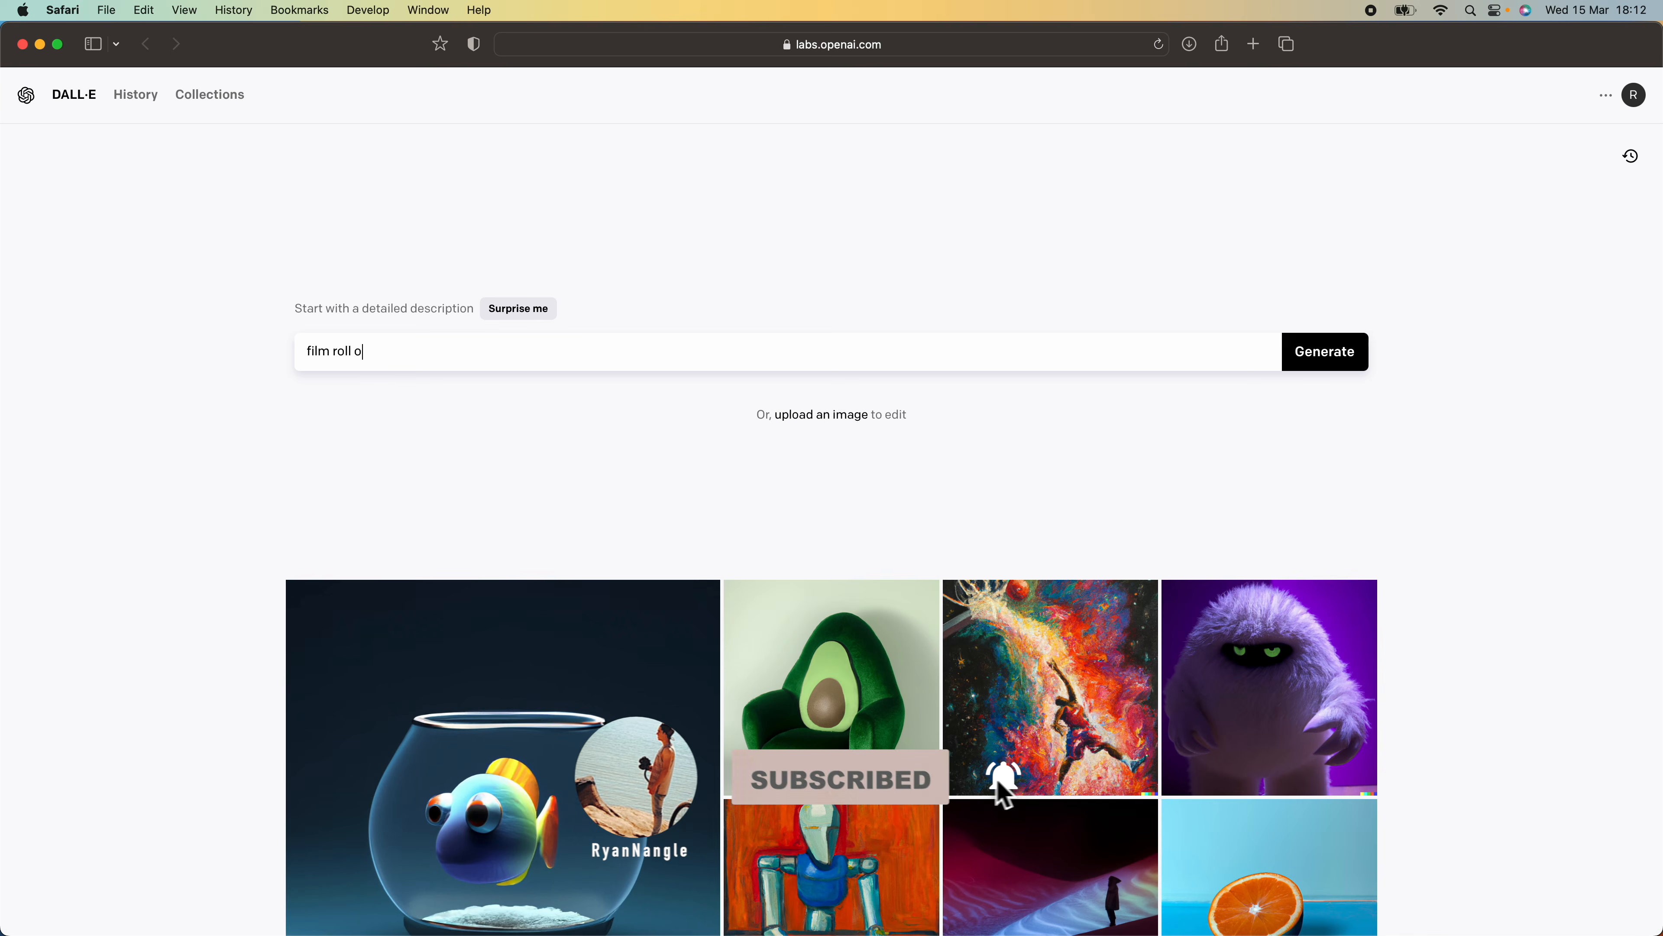
pyautogui.write('overlay')
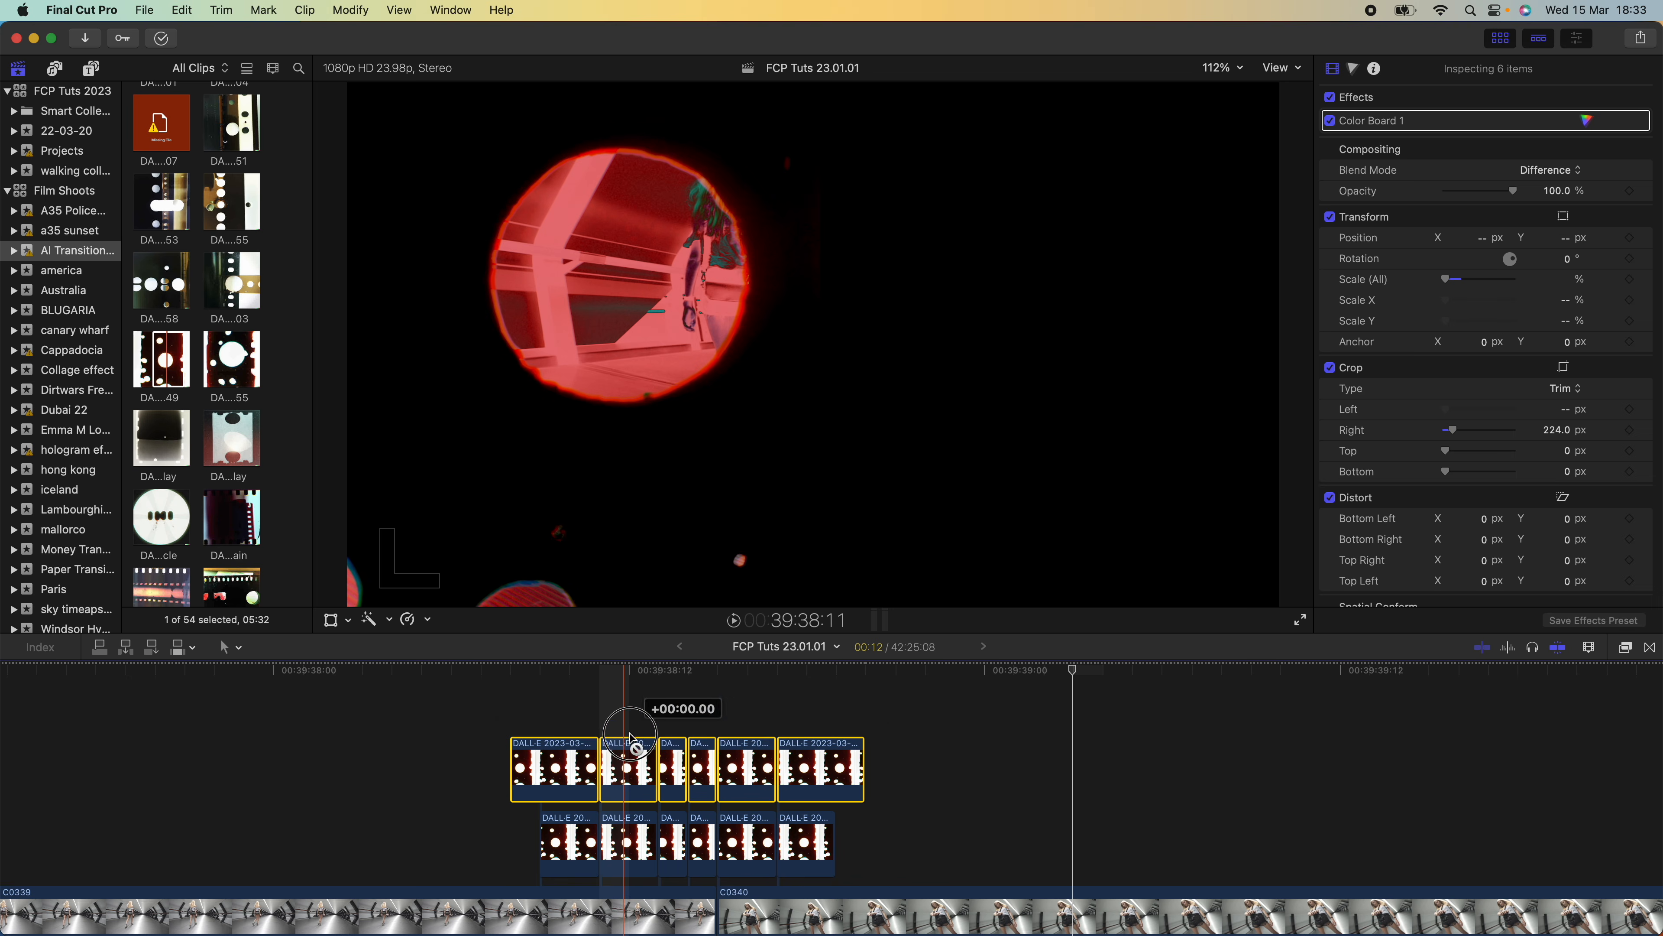
pyautogui.moveTo(575, 731); pyautogui.dragTo(632, 731)
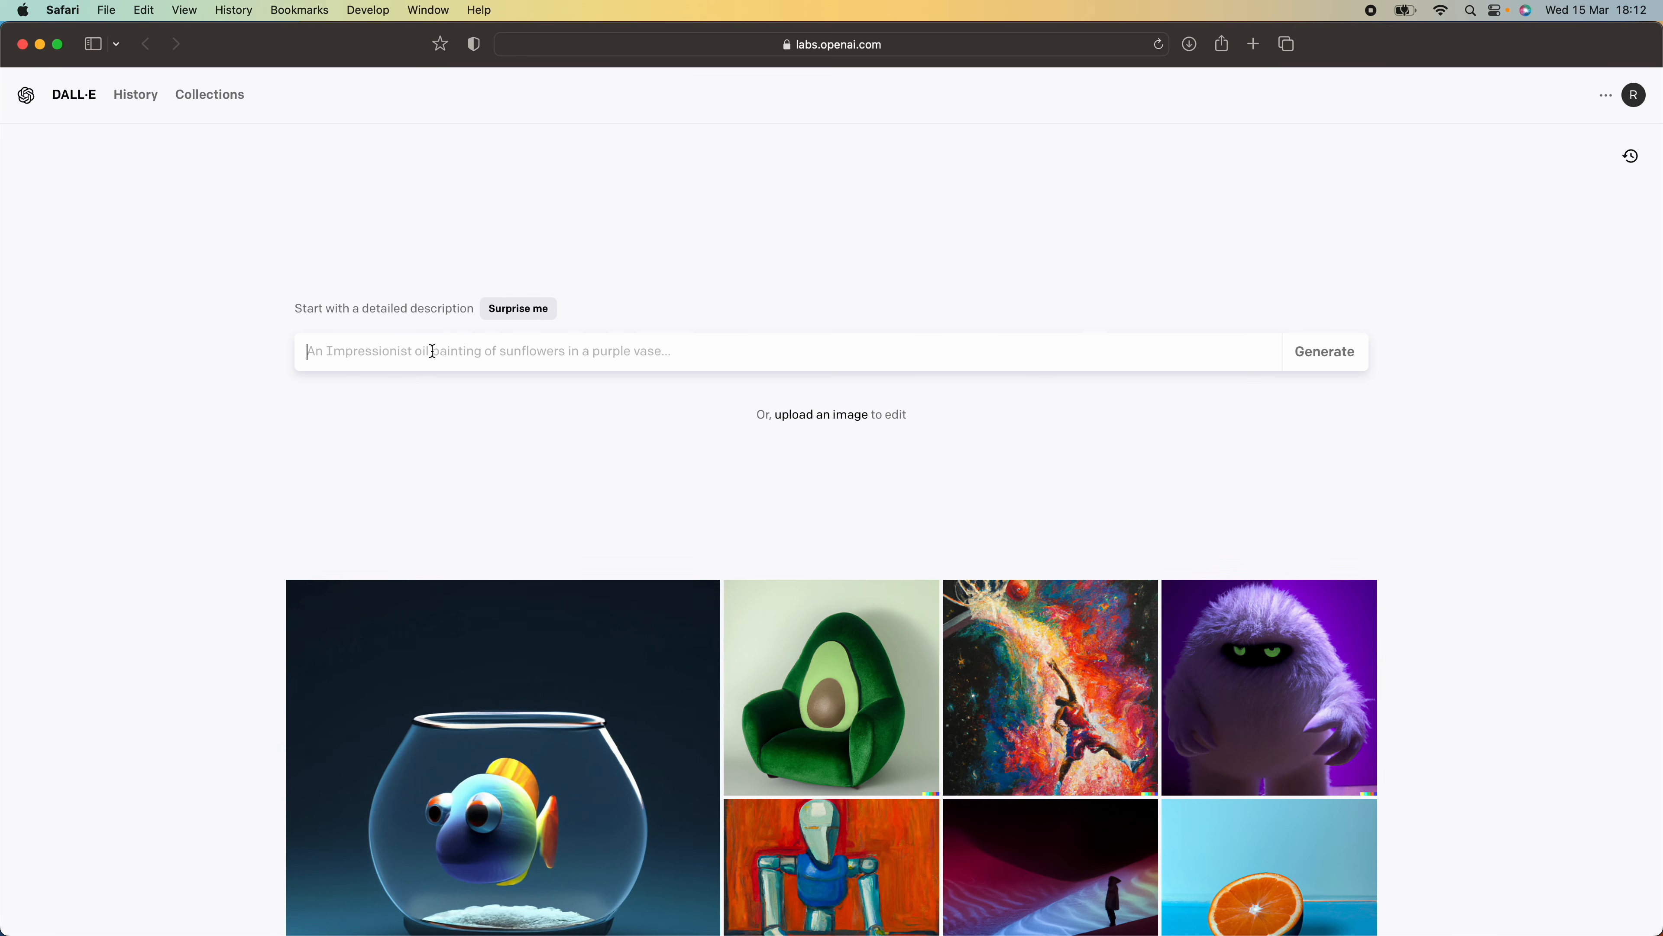
# In DALL·E, generate images from the prompt "film roll overlay 8mm hole"
pyautogui.write('fil')
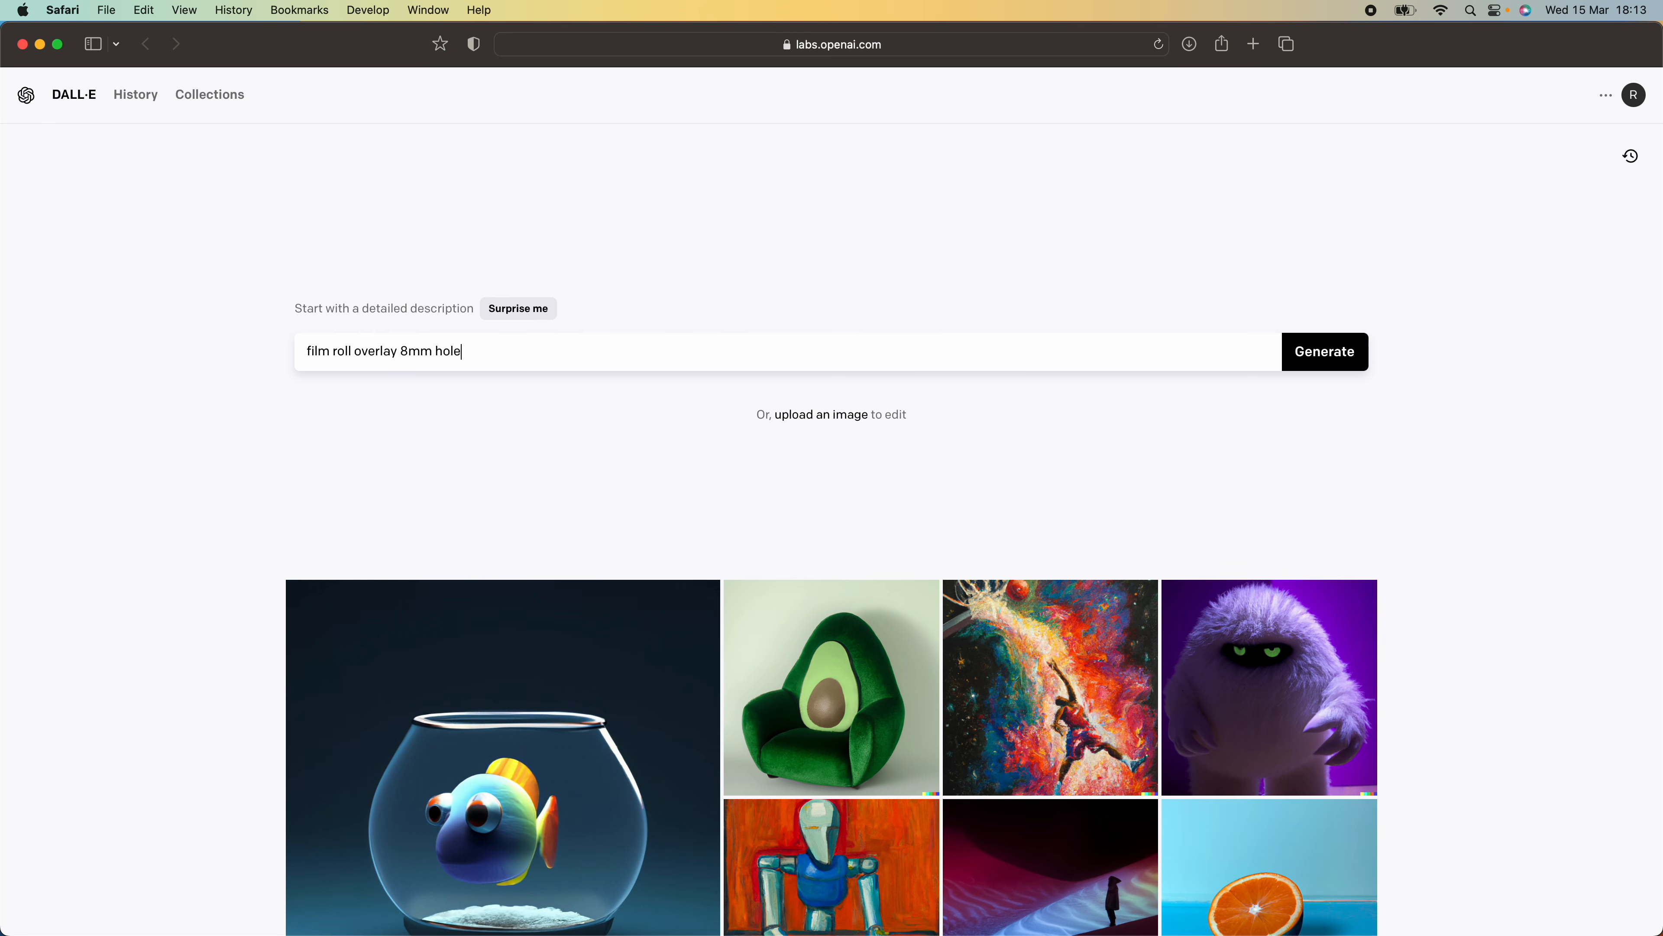
pyautogui.write('m roll overlay 8mm hole')
pyautogui.press('Return')
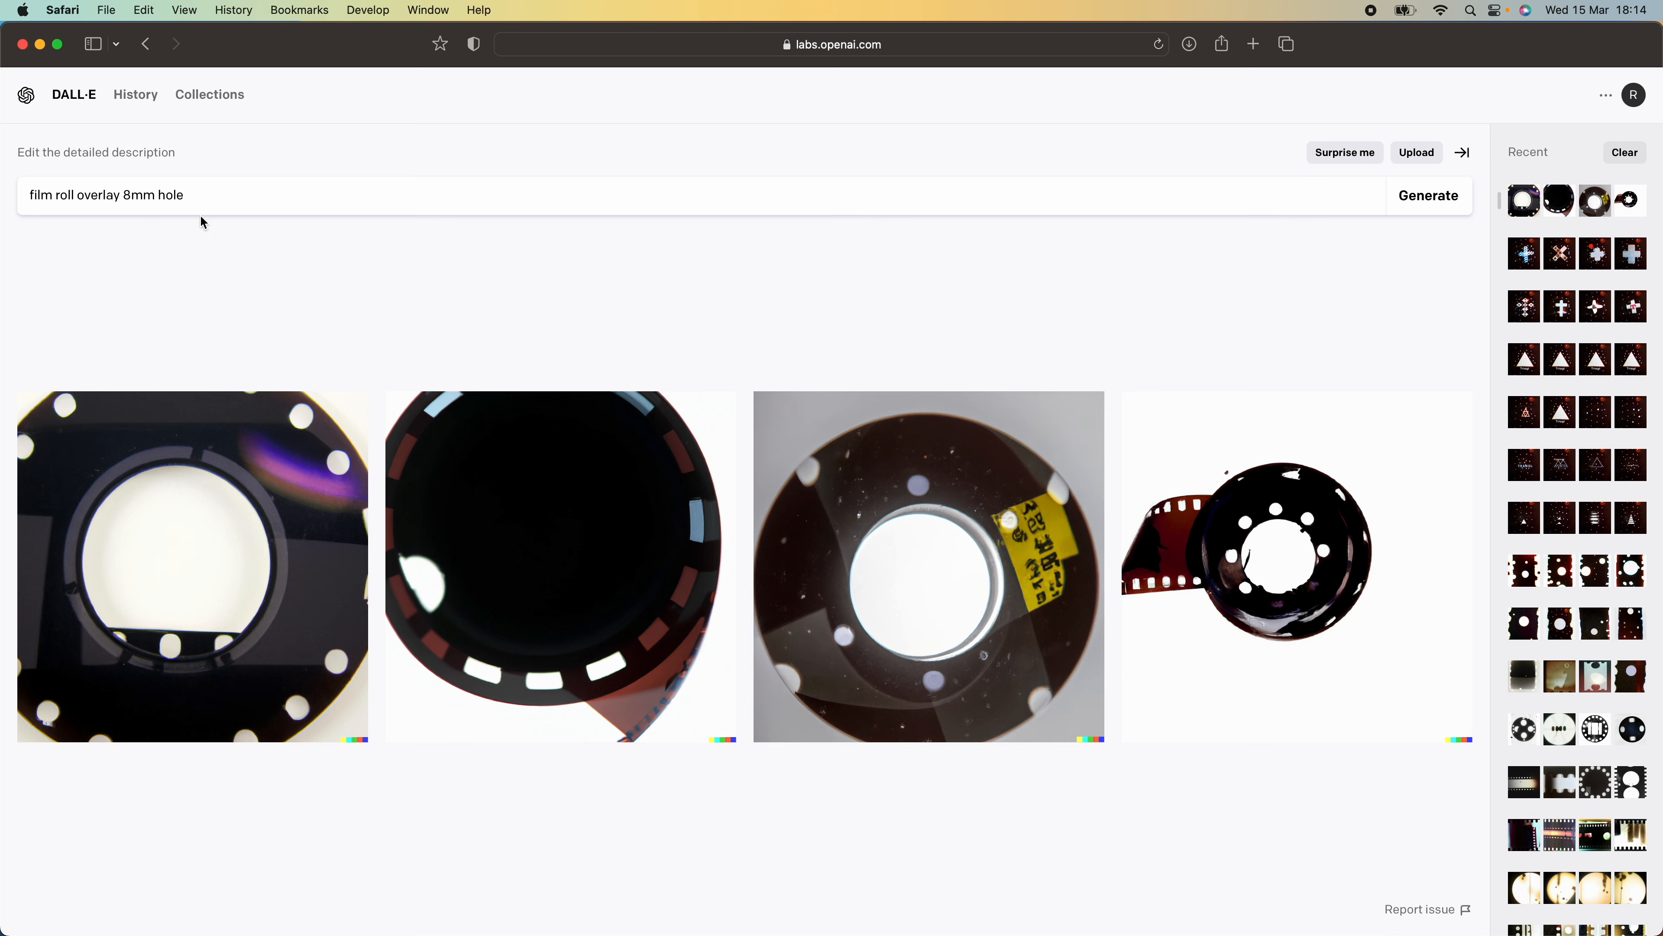
# Generate variations of the third film roll result and download the variation with the small round hole at its centre
pyautogui.click(919, 447)
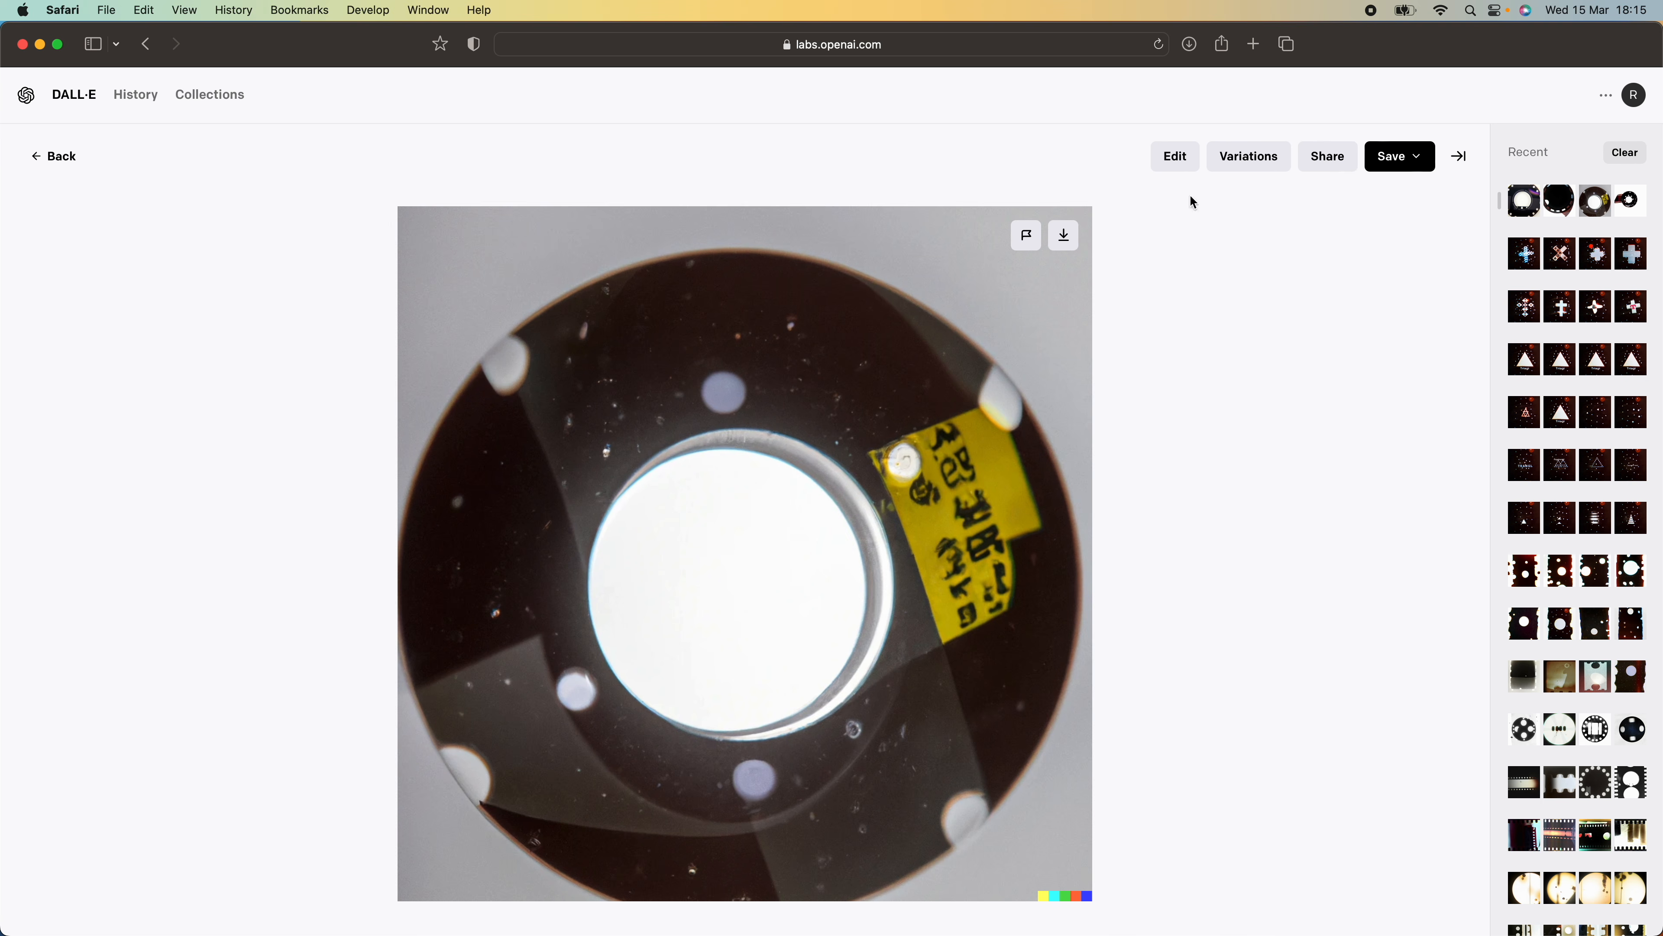
pyautogui.click(1242, 162)
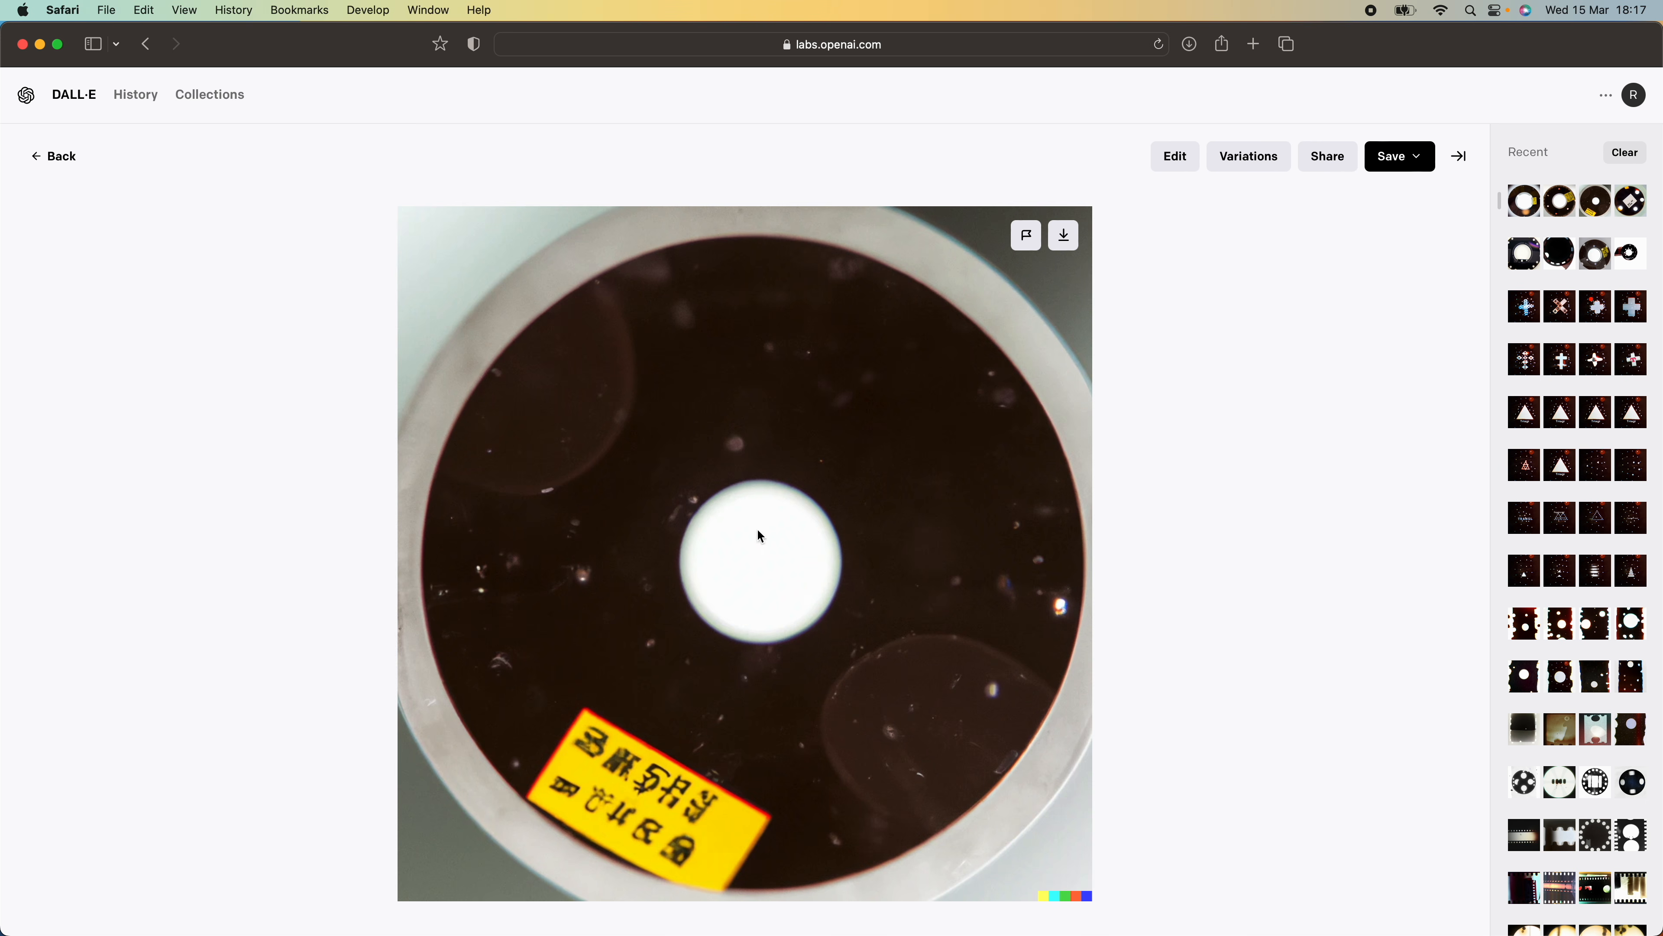
pyautogui.click(1066, 239)
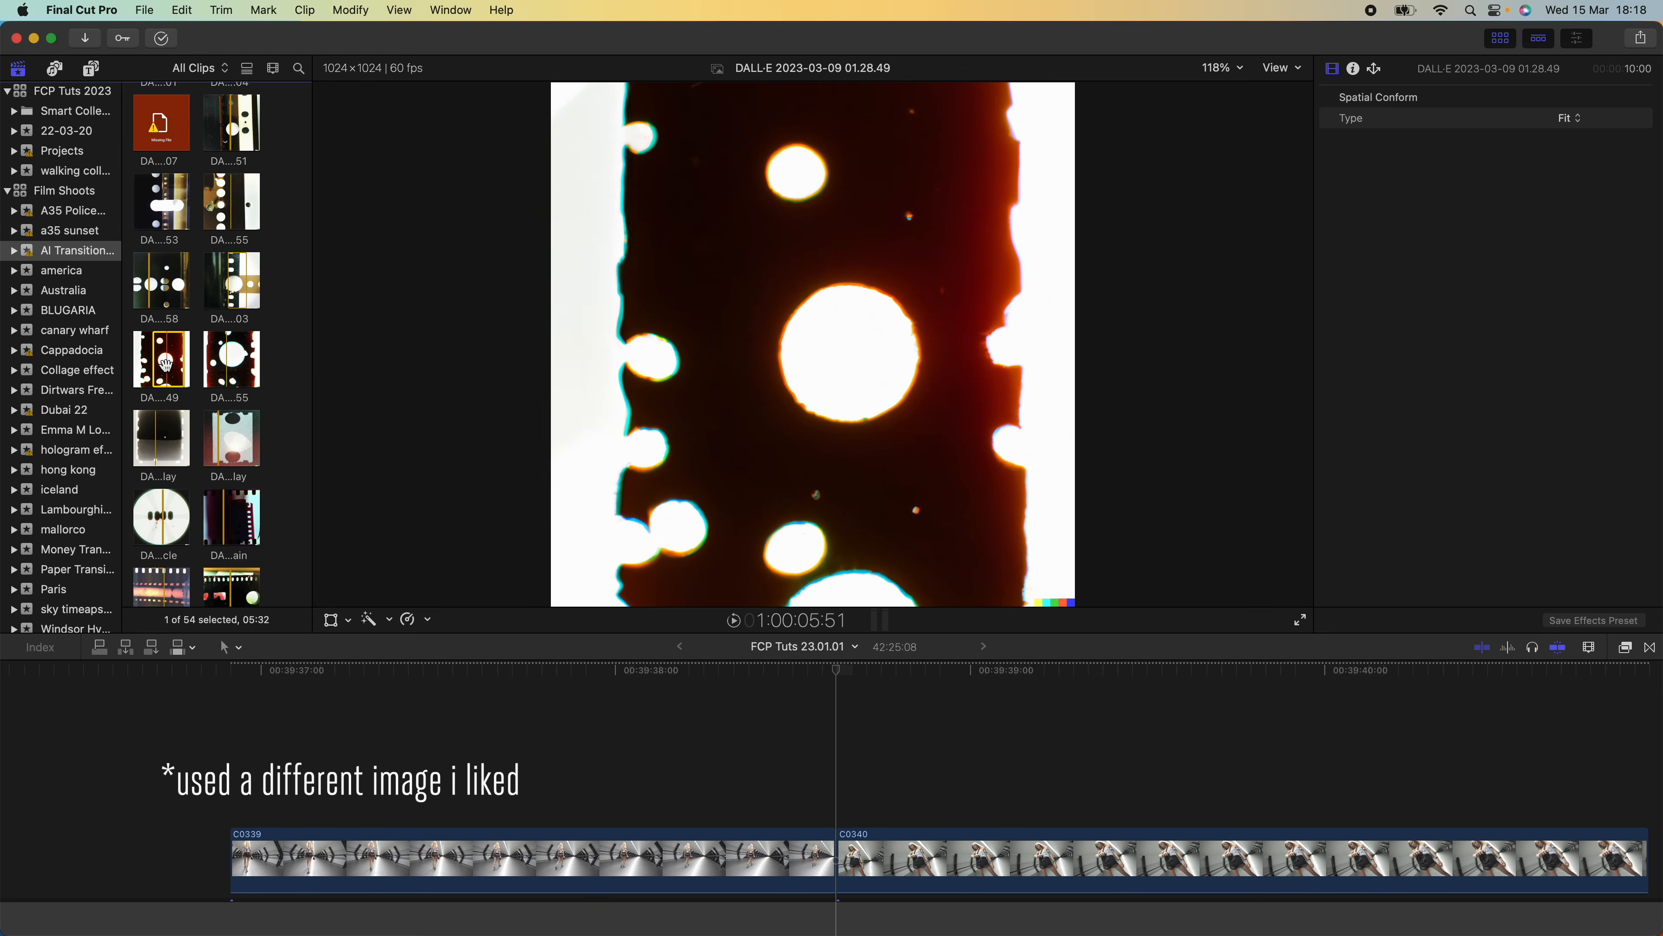
# In Final Cut Pro, place the DALL-E 2023-03-09 01.28.49 image above the C0339/C0340 cut and shorten it to 10 frames spanning the cut
pyautogui.moveTo(161, 360); pyautogui.dragTo(618, 776)
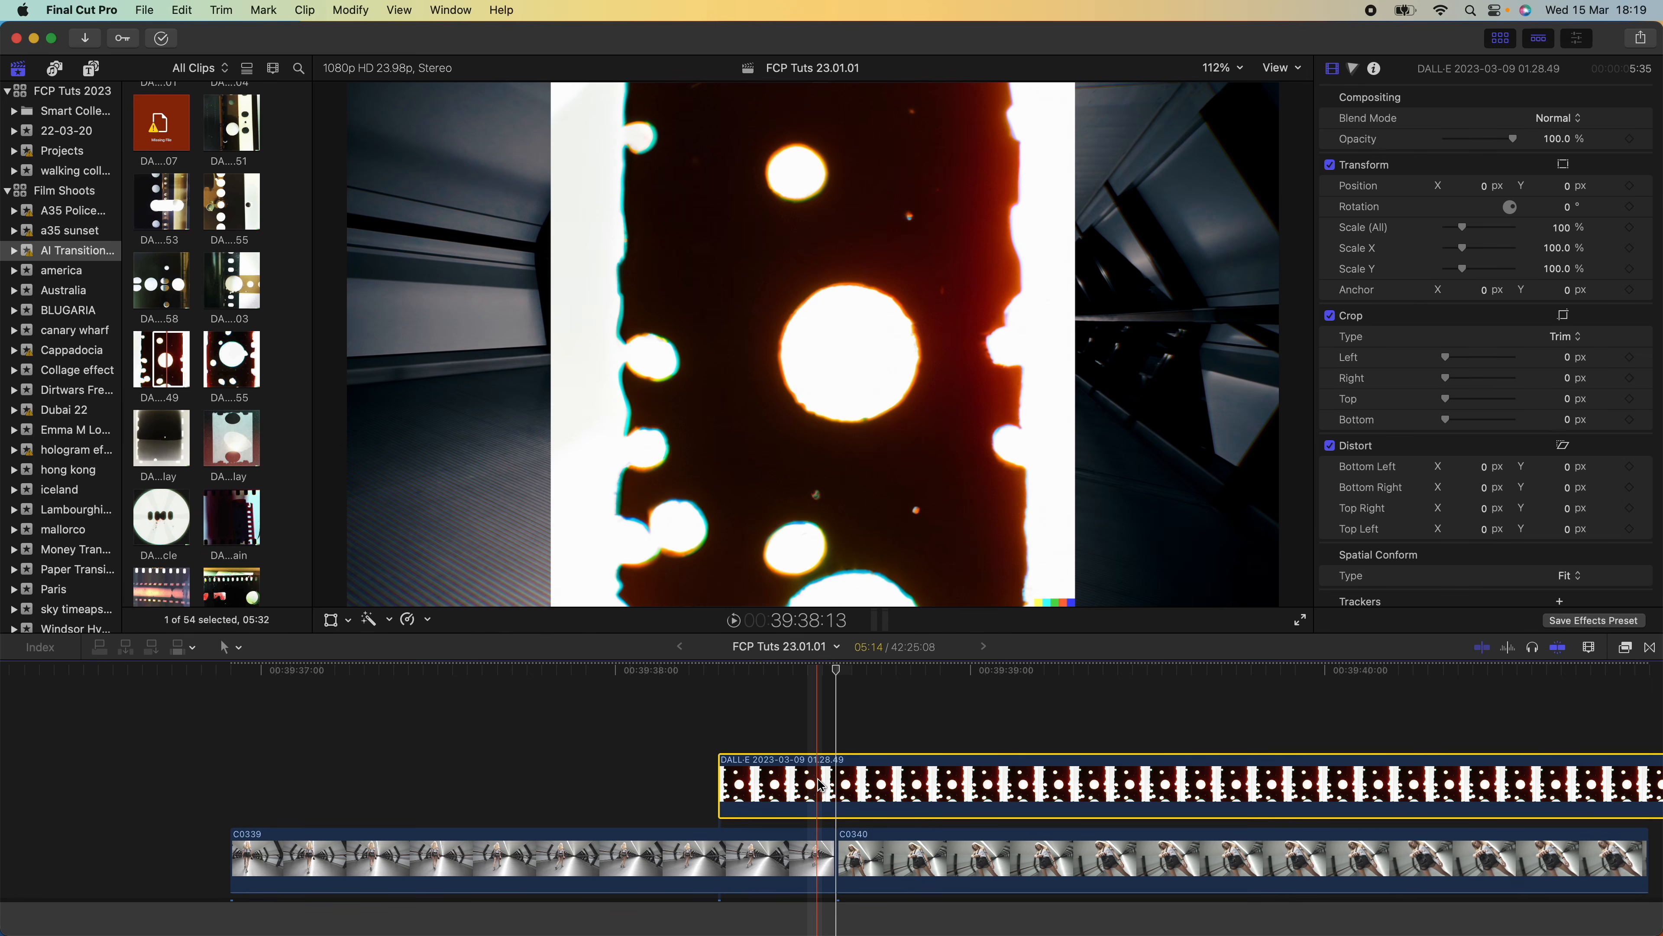
pyautogui.press('b')
pyautogui.click(973, 781)
pyautogui.press('a')
pyautogui.click(996, 783)
pyautogui.press('Delete')
pyautogui.moveTo(968, 782); pyautogui.dragTo(951, 781)
pyautogui.moveTo(662, 752); pyautogui.dragTo(655, 751)
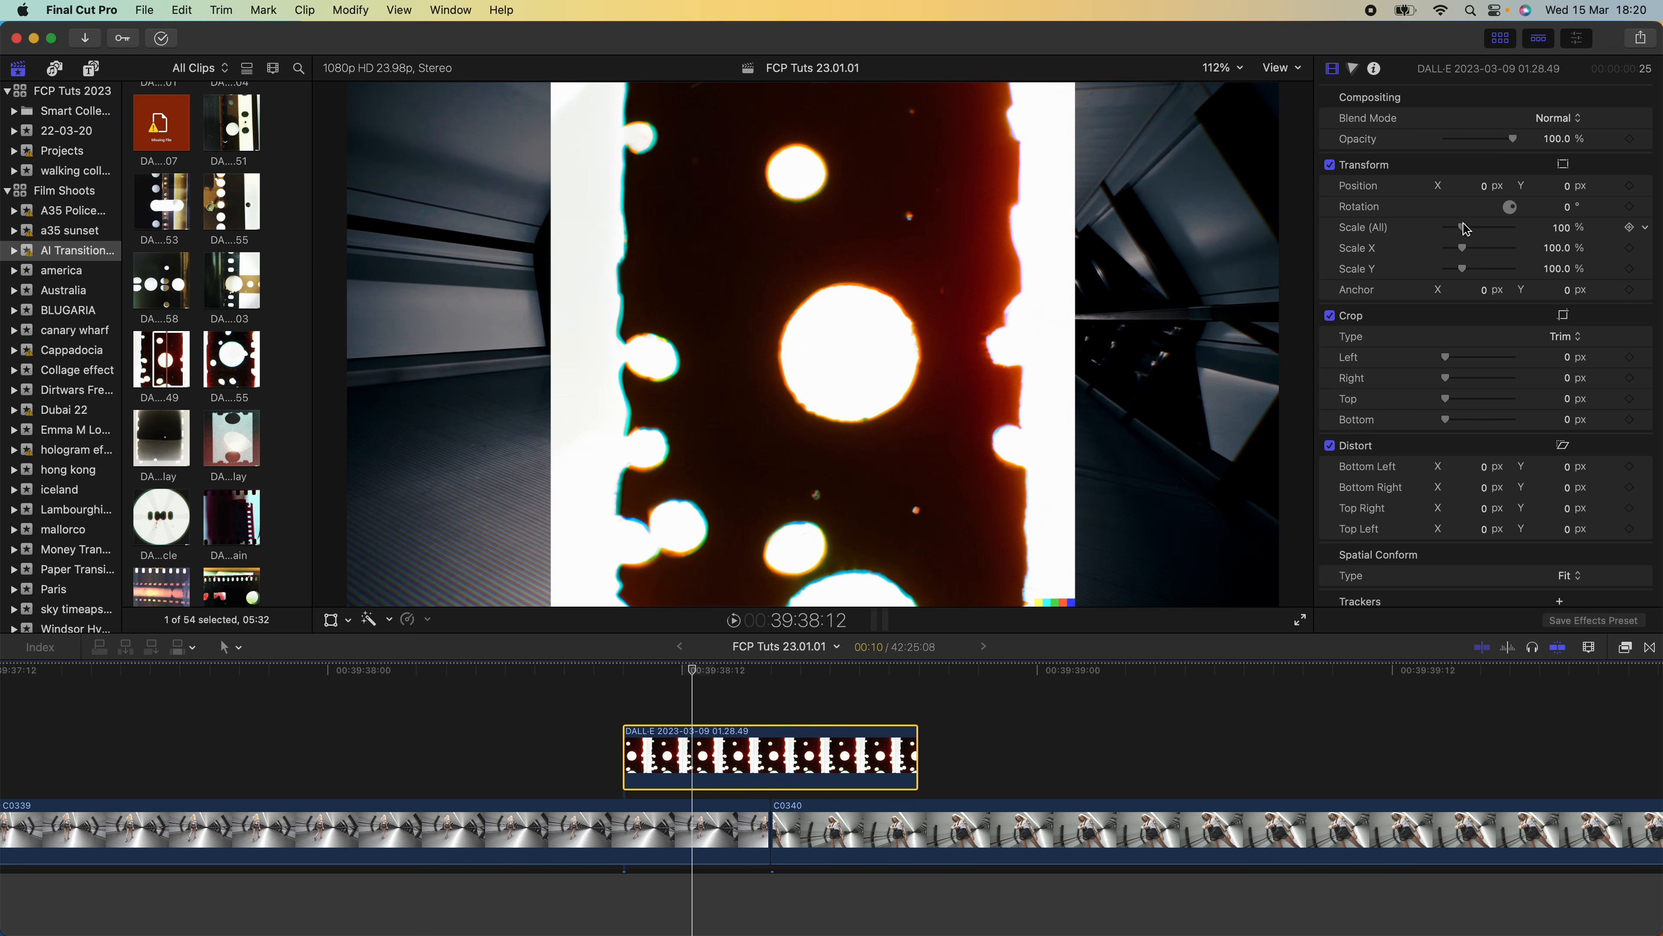
# Scale the film overlay clip to 181% and set its blend mode to Stencil Luma
pyautogui.moveTo(1462, 226); pyautogui.dragTo(1478, 229)
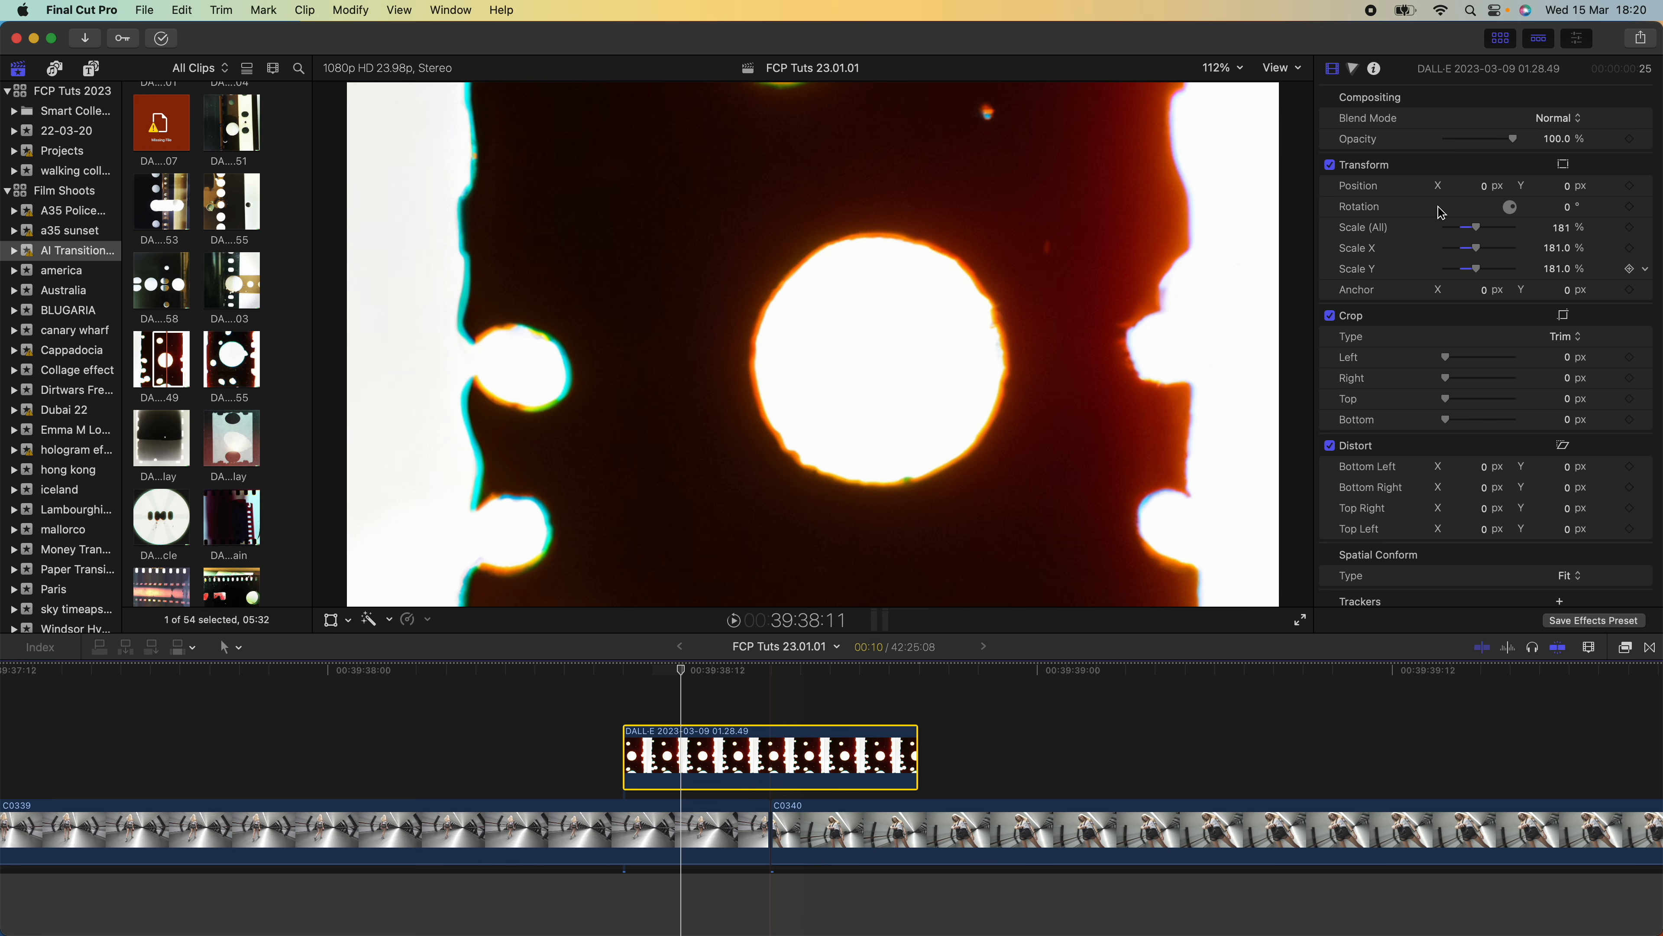
pyautogui.click(1573, 119)
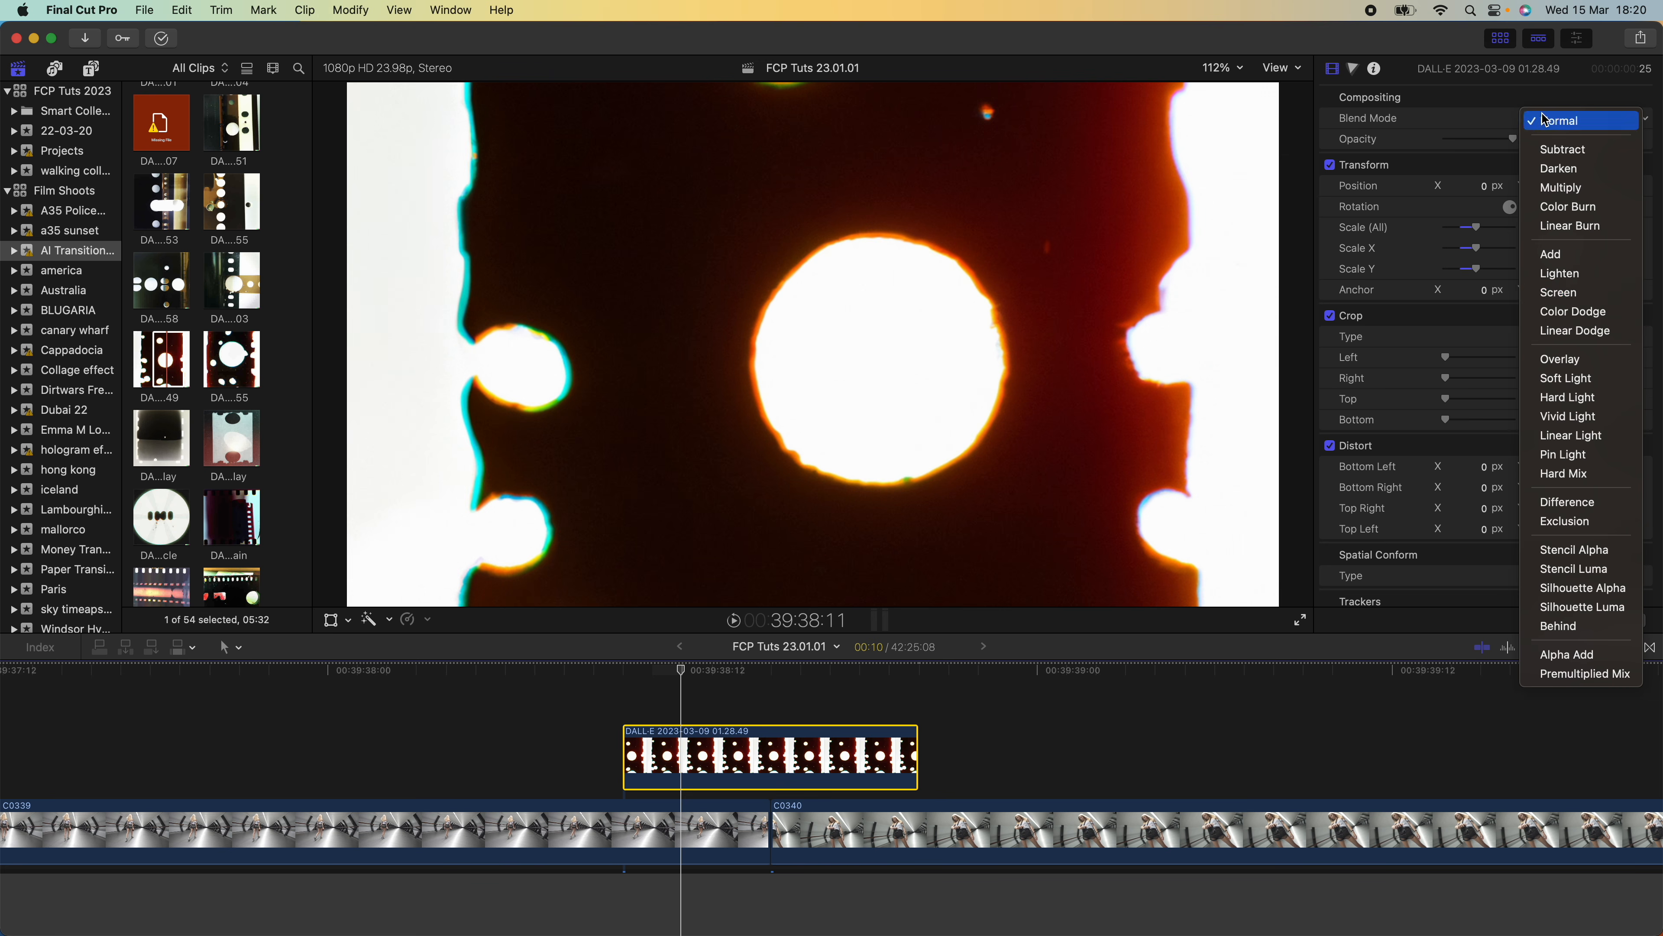
pyautogui.click(1573, 569)
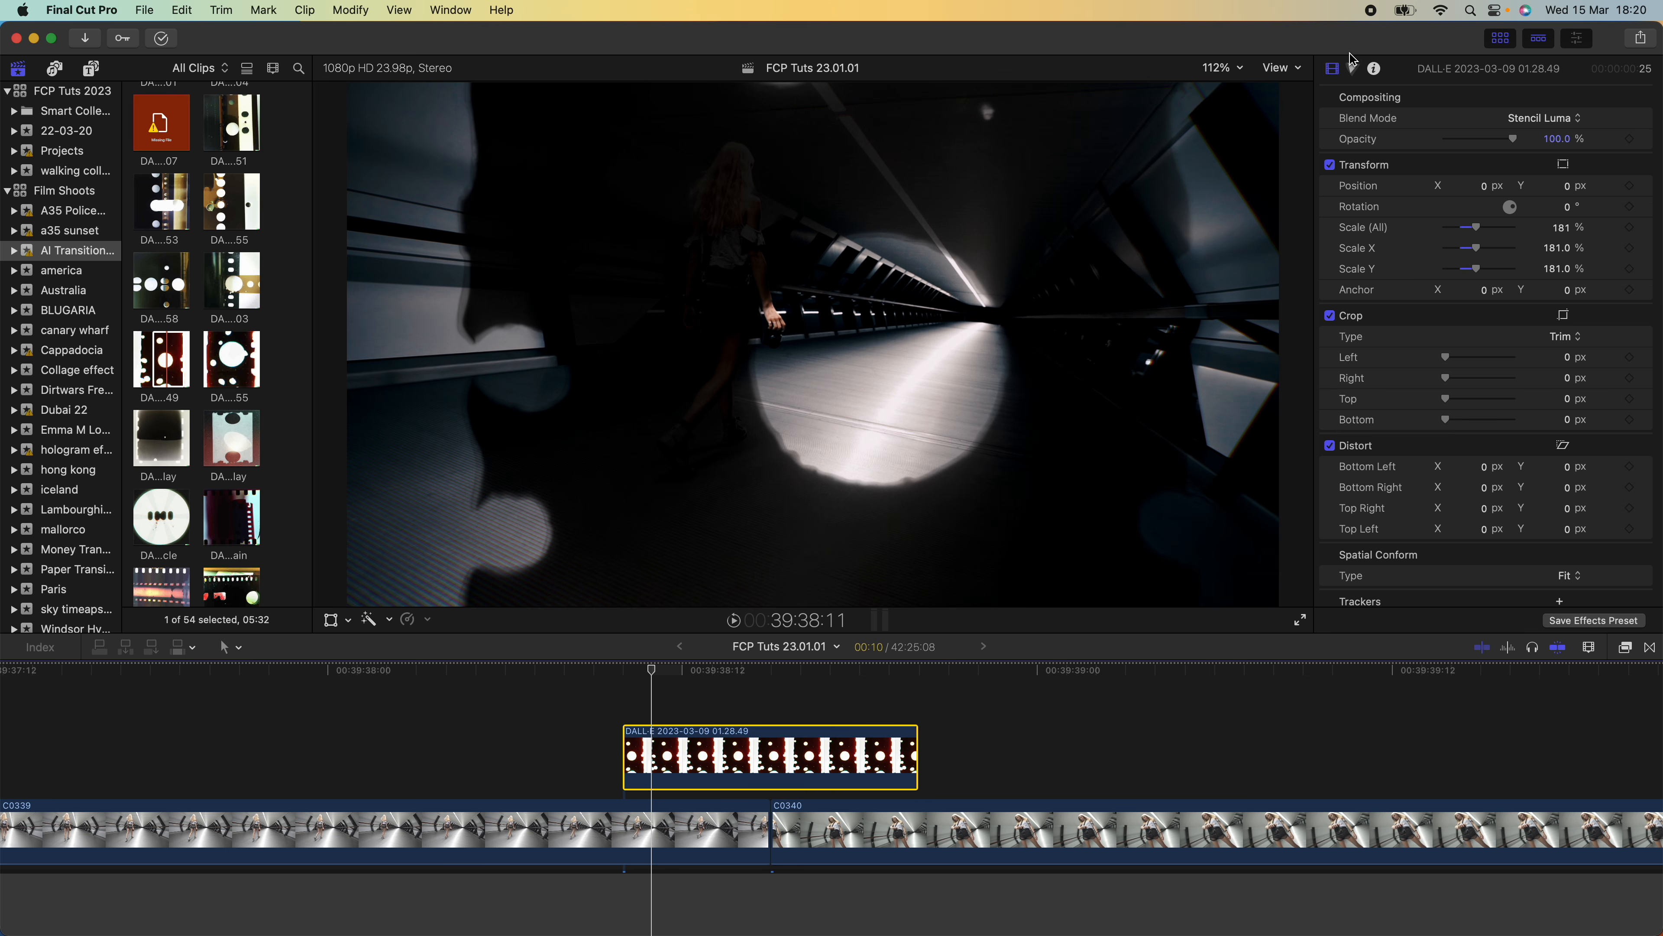
# Lower the film overlay's shadow exposure to -53% with a colour board correction
pyautogui.click(1353, 68)
pyautogui.click(1542, 123)
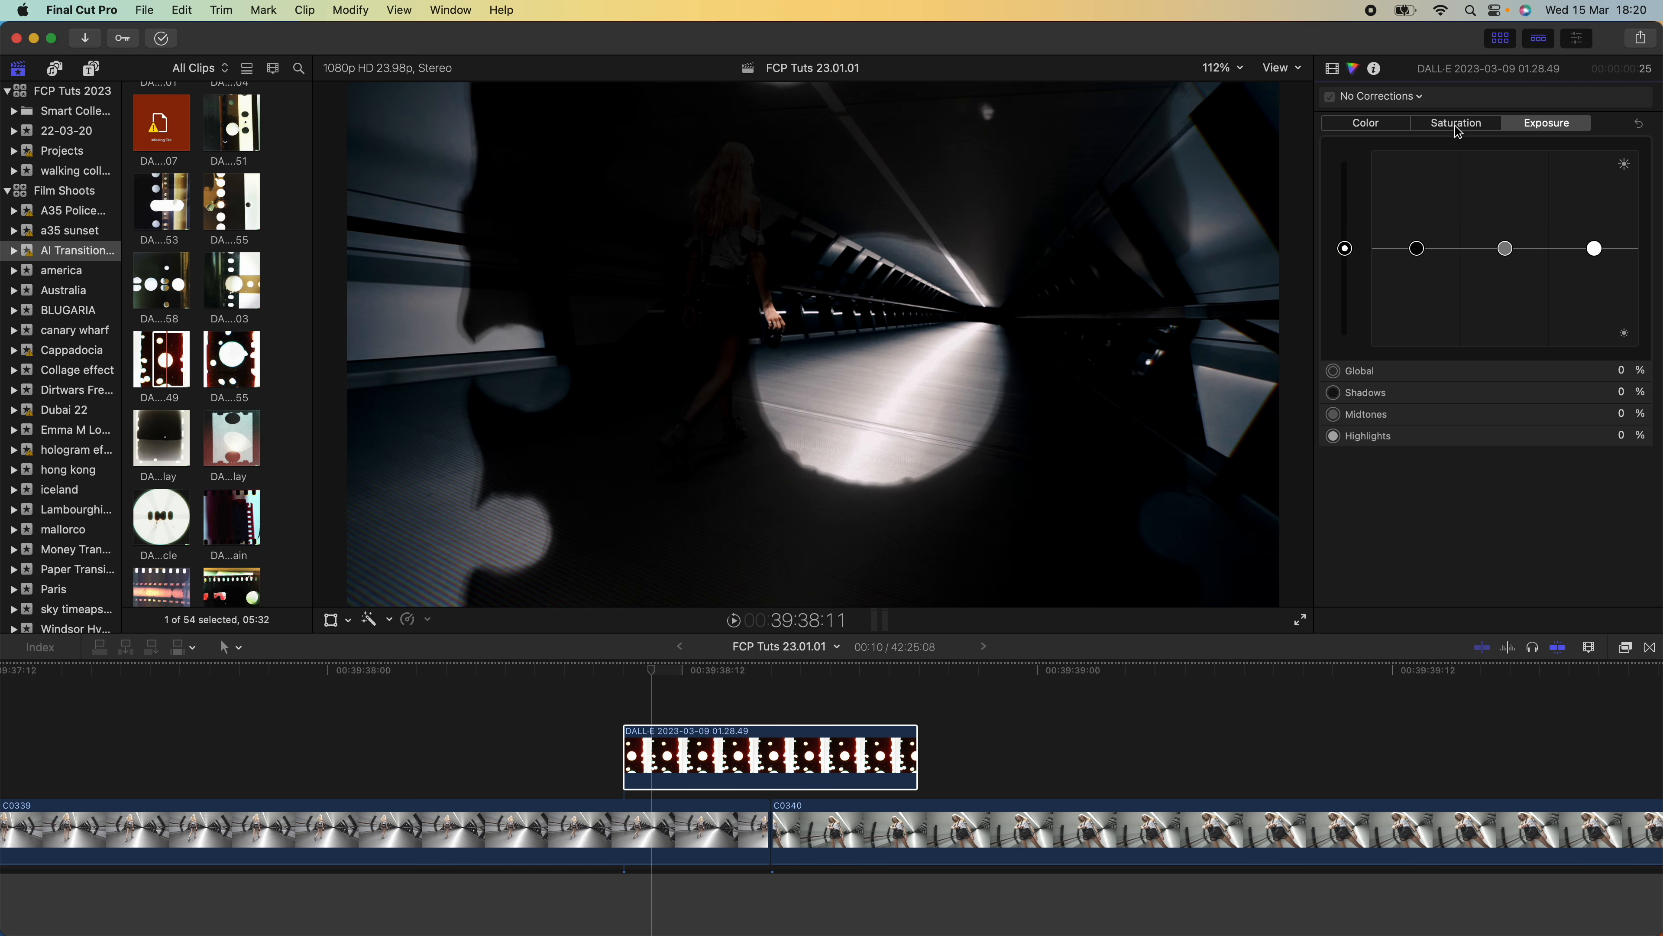
pyautogui.moveTo(1416, 254); pyautogui.dragTo(1416, 302)
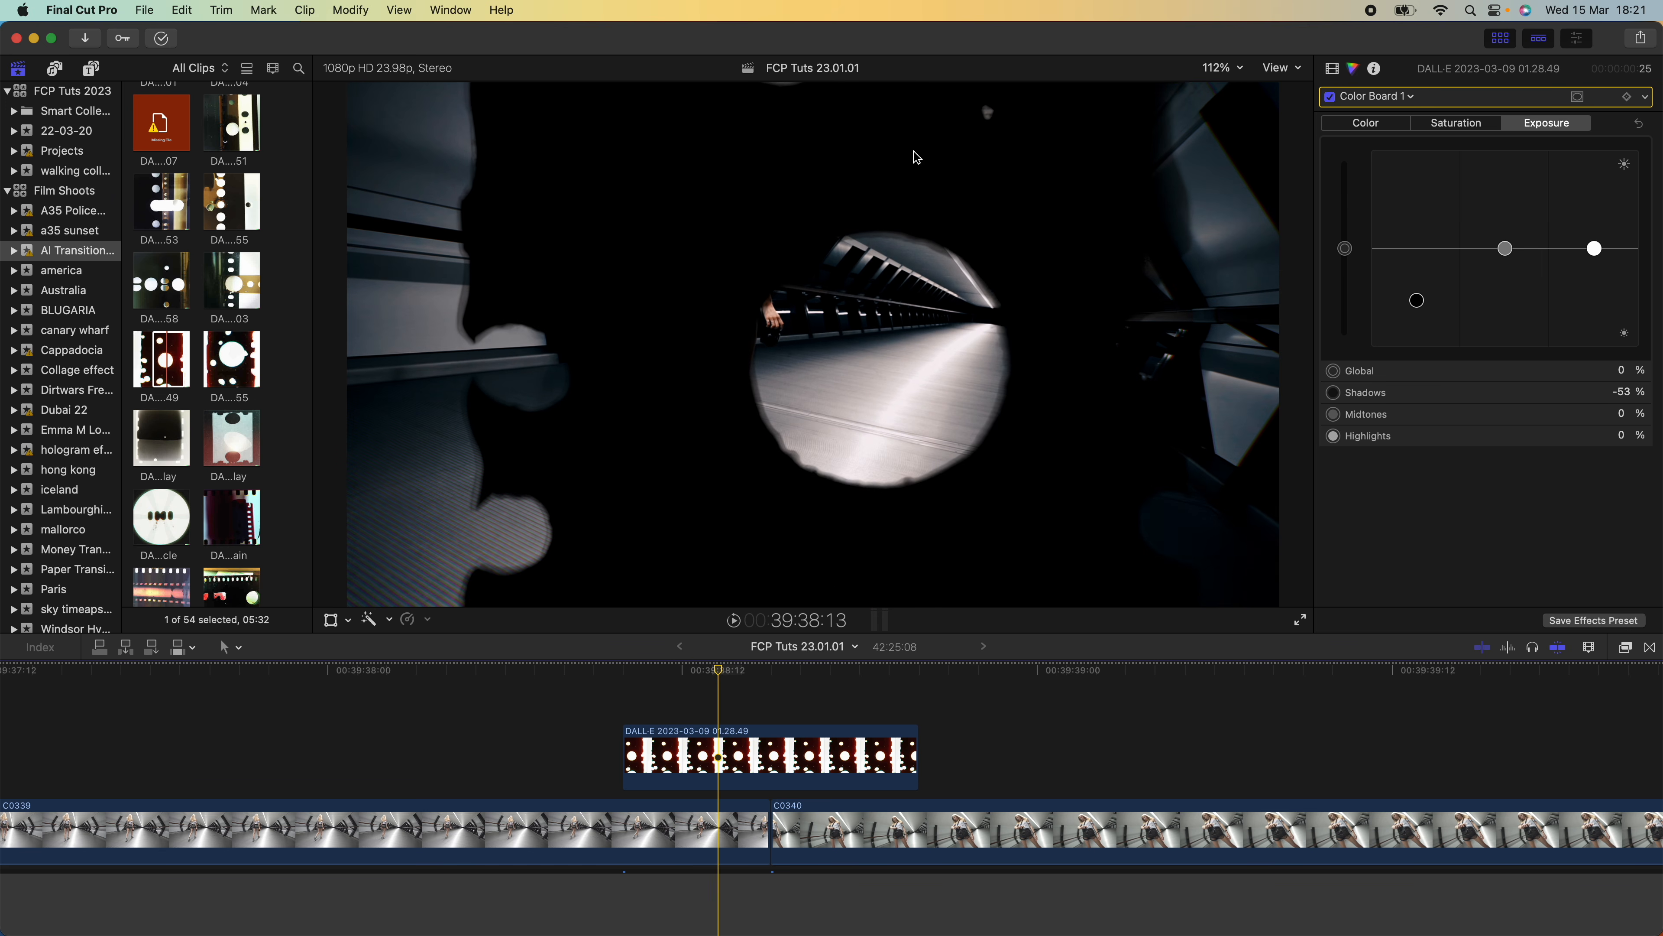
# Duplicate the film overlay clip onto the layer directly above the original
pyautogui.click(732, 757)
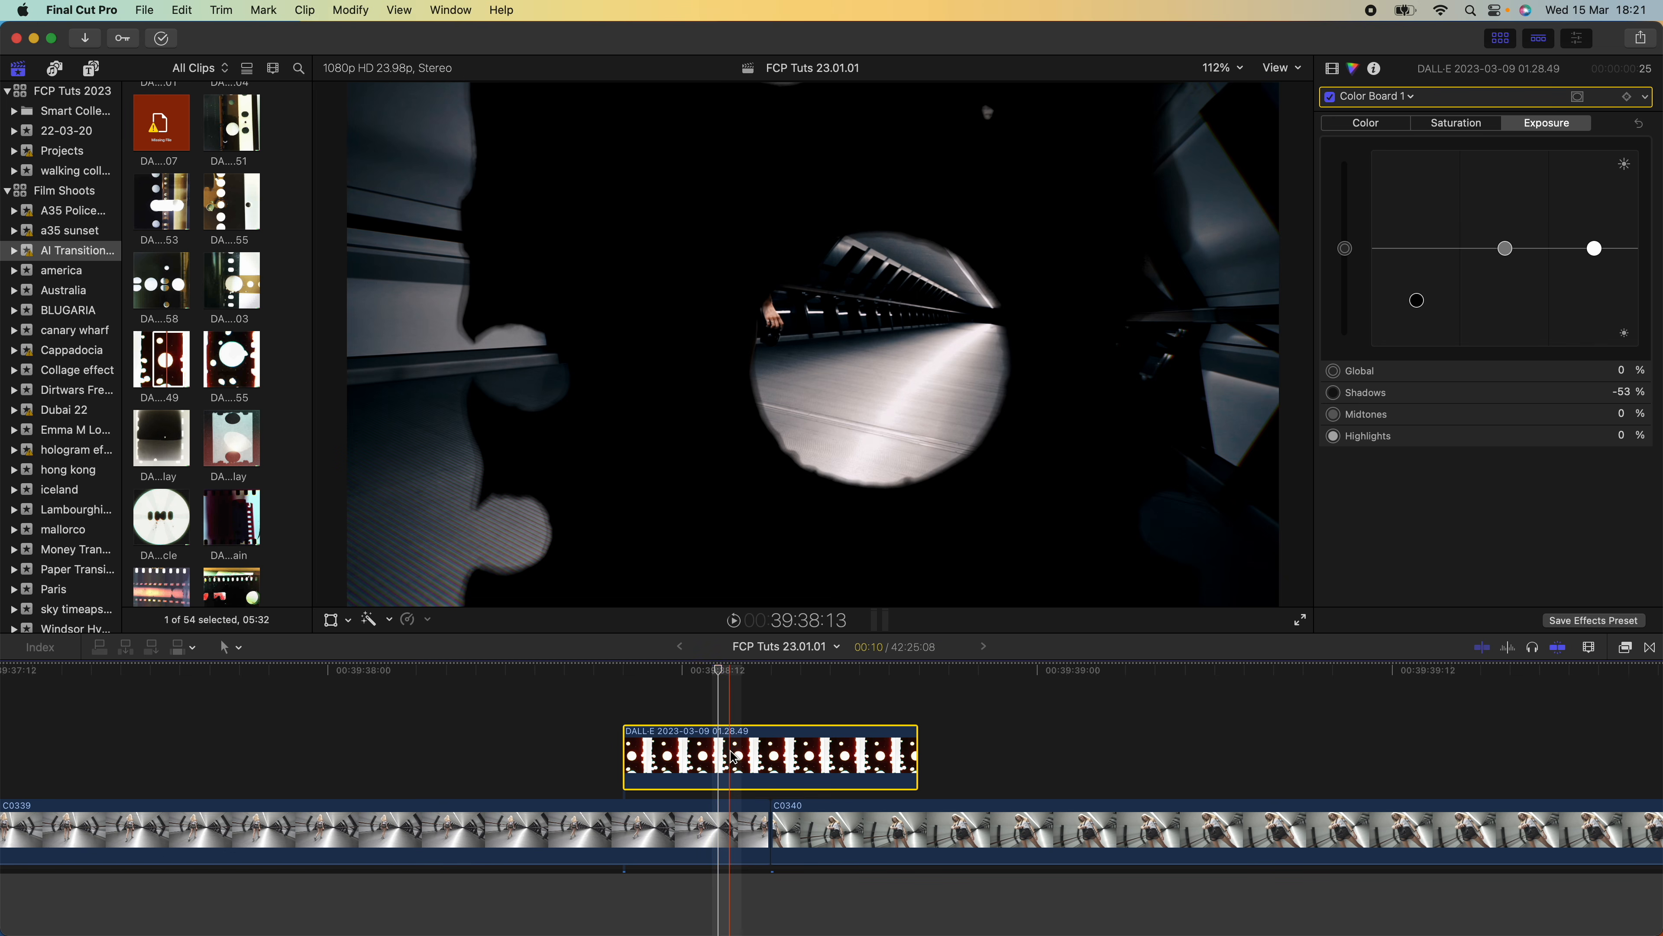
pyautogui.moveTo(725, 760); pyautogui.dragTo(728, 708)
pyautogui.scroll(3, 730, 727)
pyautogui.click(719, 775)
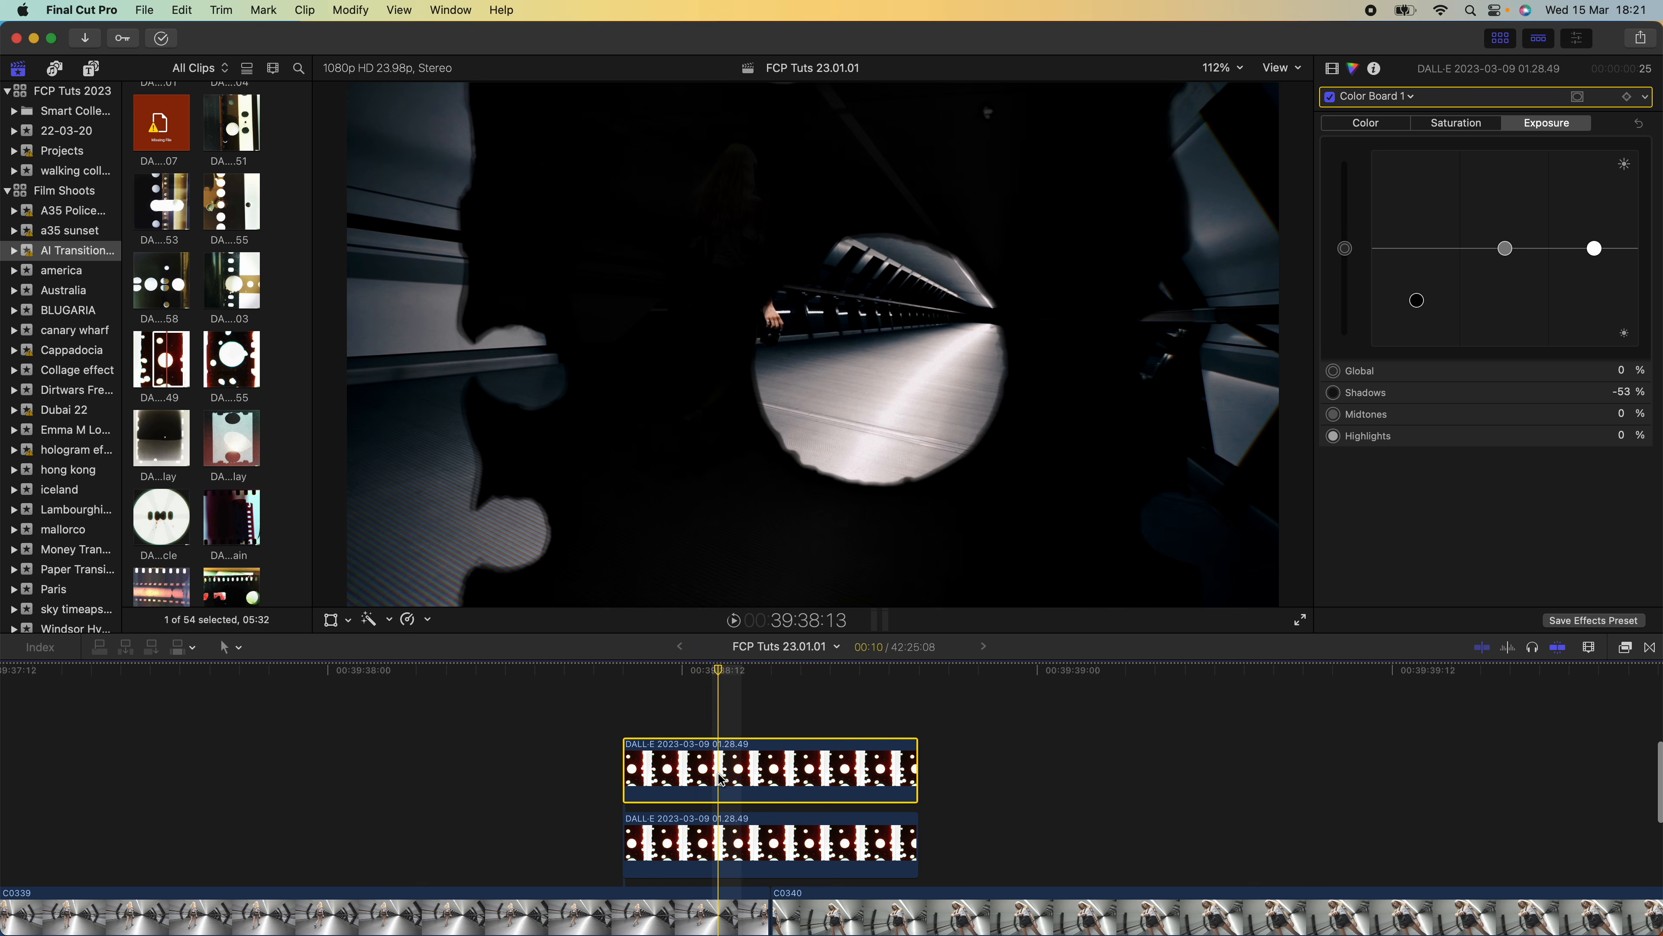
# Change the blend mode of the upper film overlay copy to Overlay
pyautogui.click(1333, 68)
pyautogui.click(1592, 170)
pyautogui.scroll(5, 1552, 175)
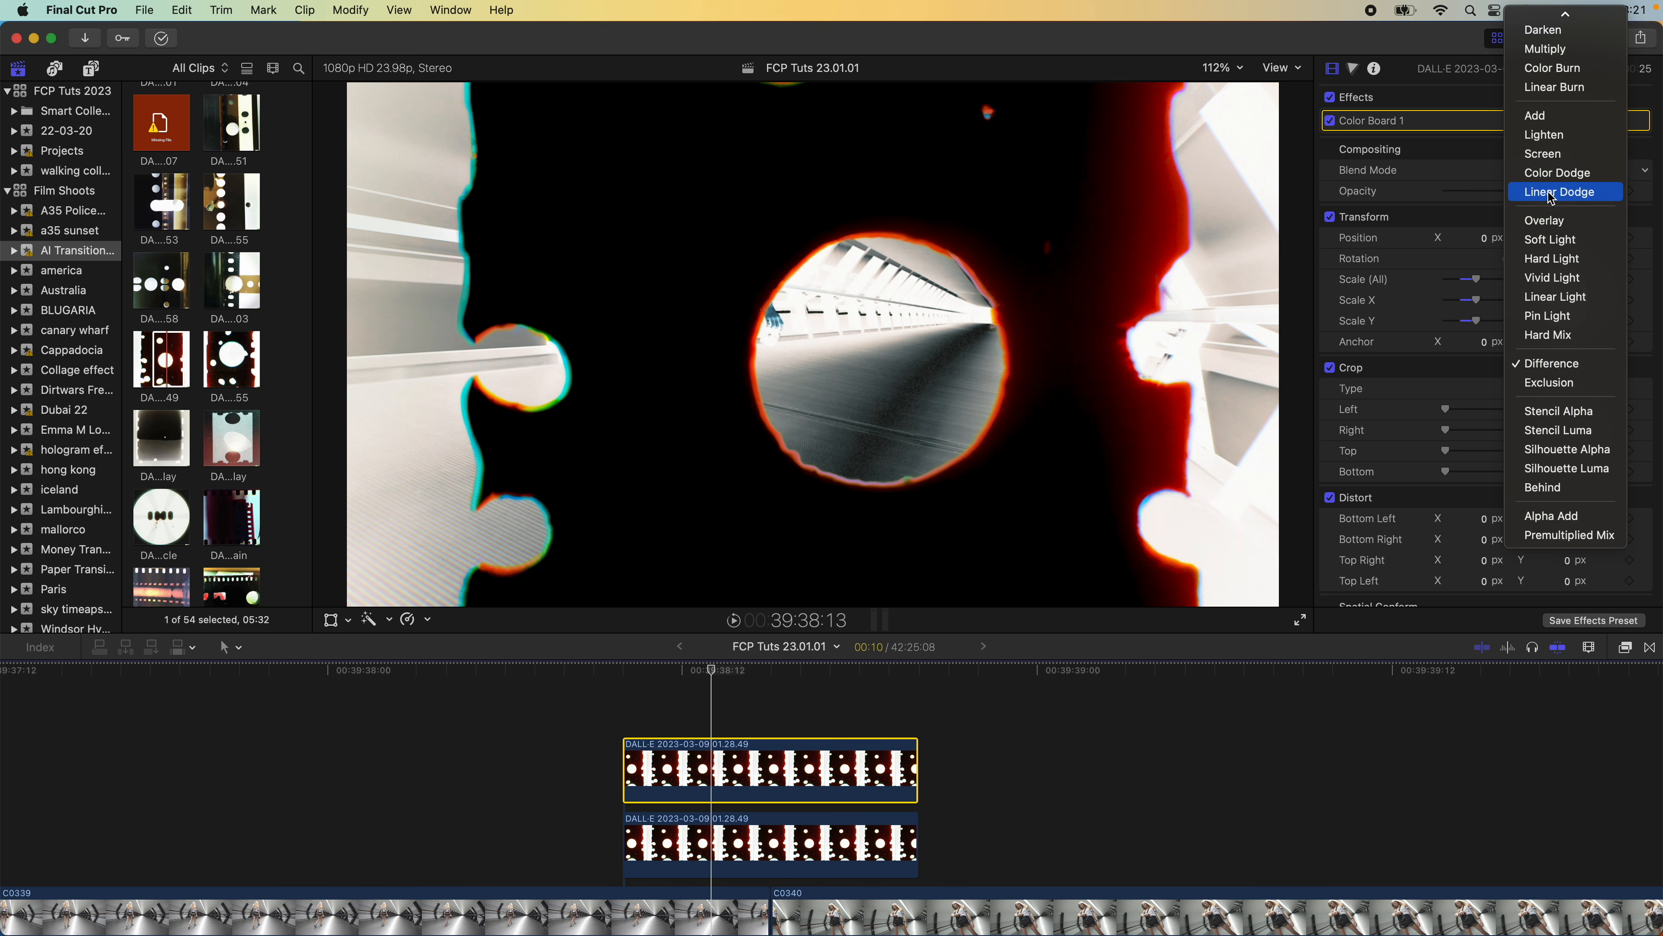
pyautogui.click(1550, 221)
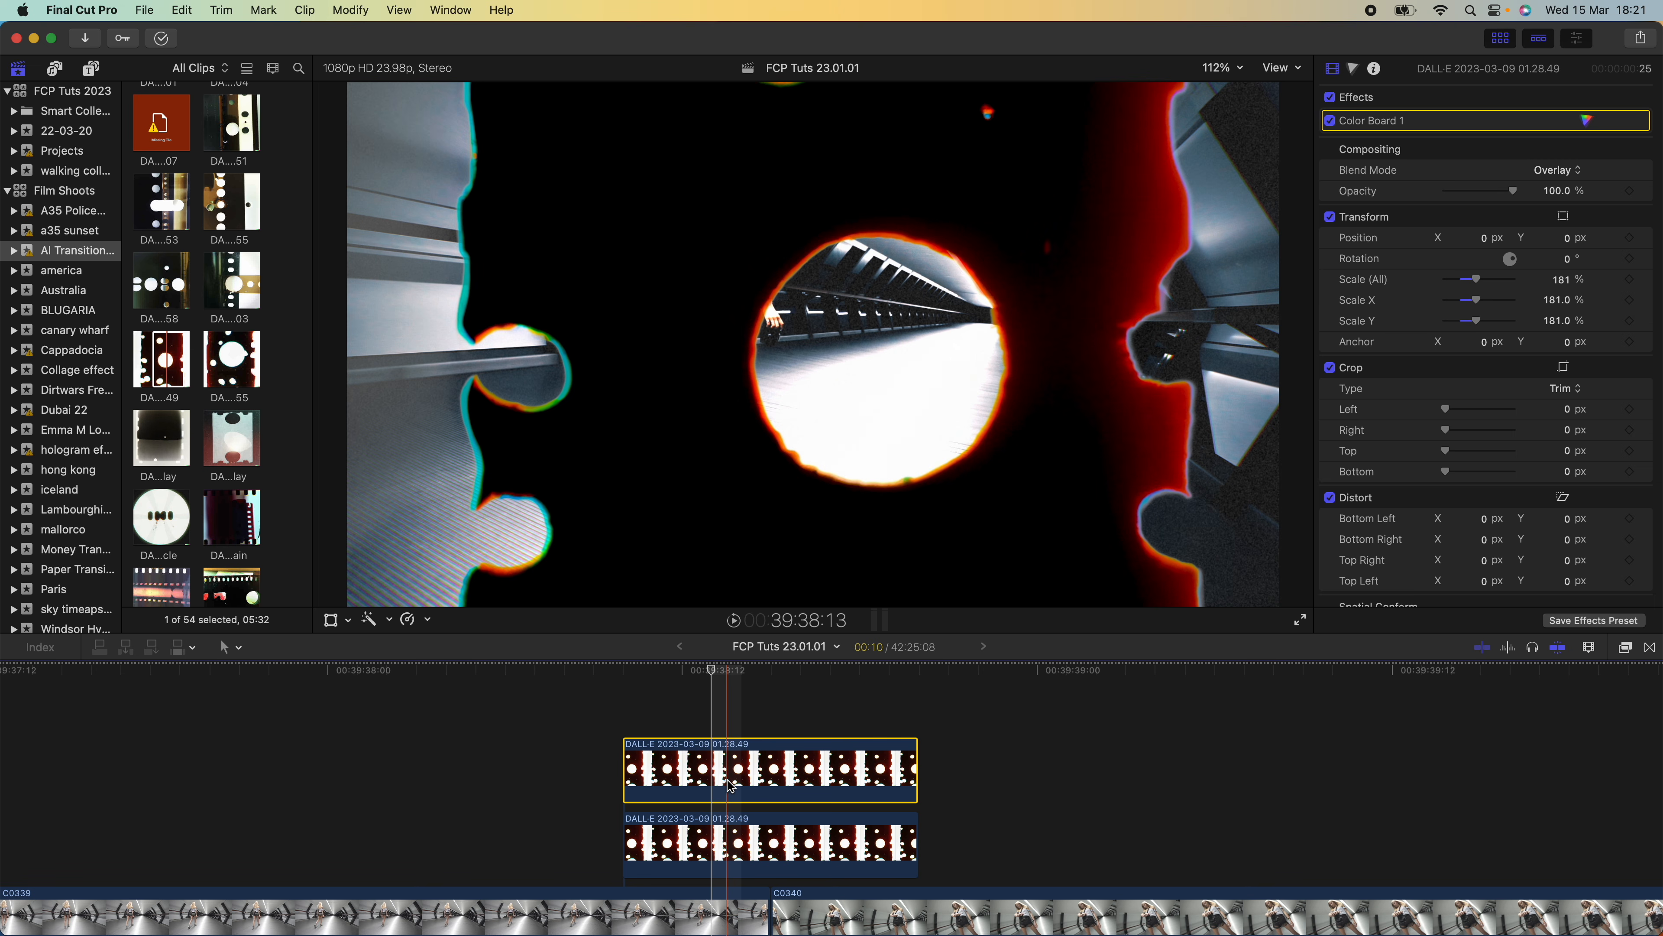
pyautogui.click(1568, 171)
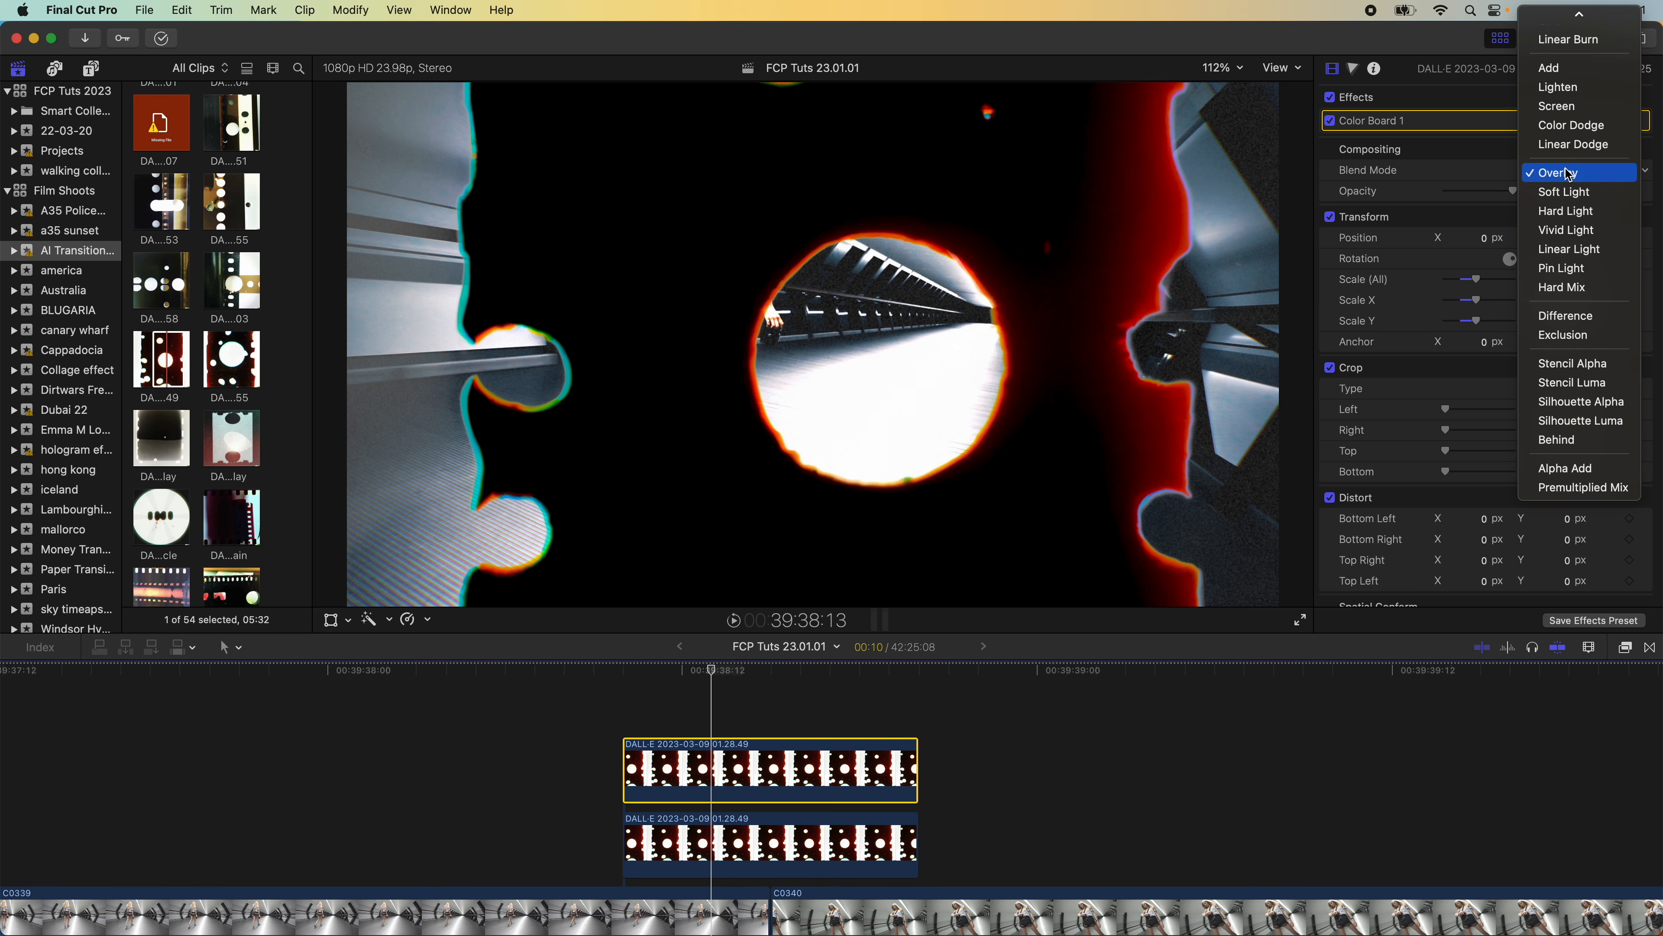
pyautogui.click(1519, 169)
# Lower the highlight exposure of the upper overlay copy to -54%
pyautogui.click(1578, 120)
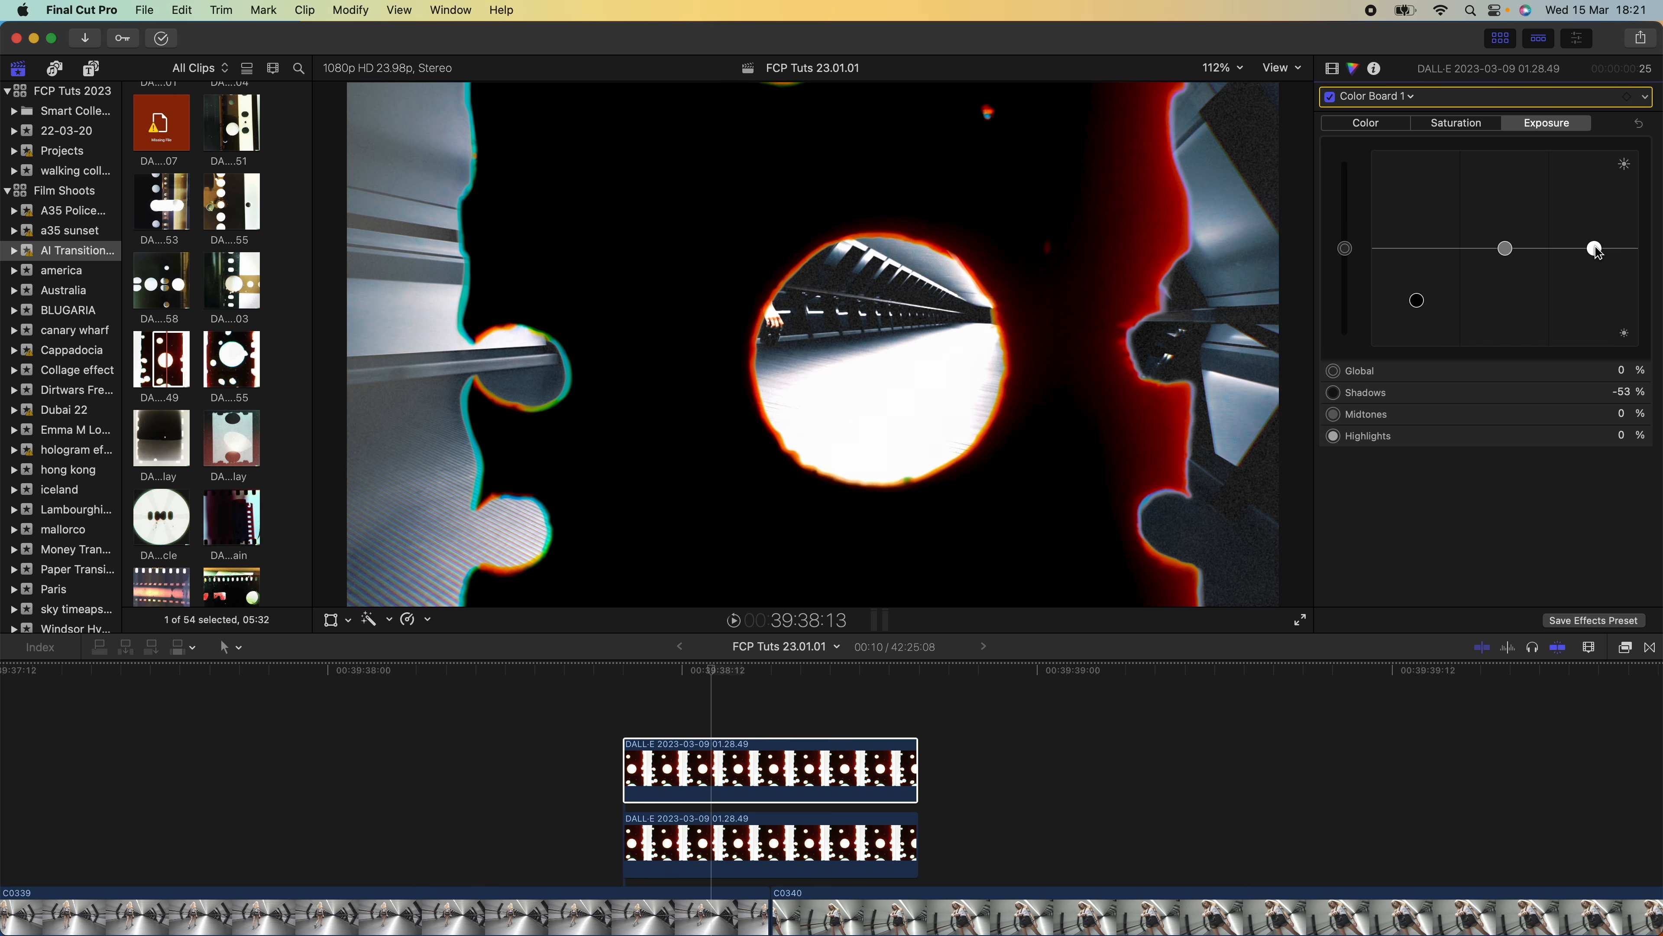
pyautogui.moveTo(1596, 252); pyautogui.dragTo(1595, 302)
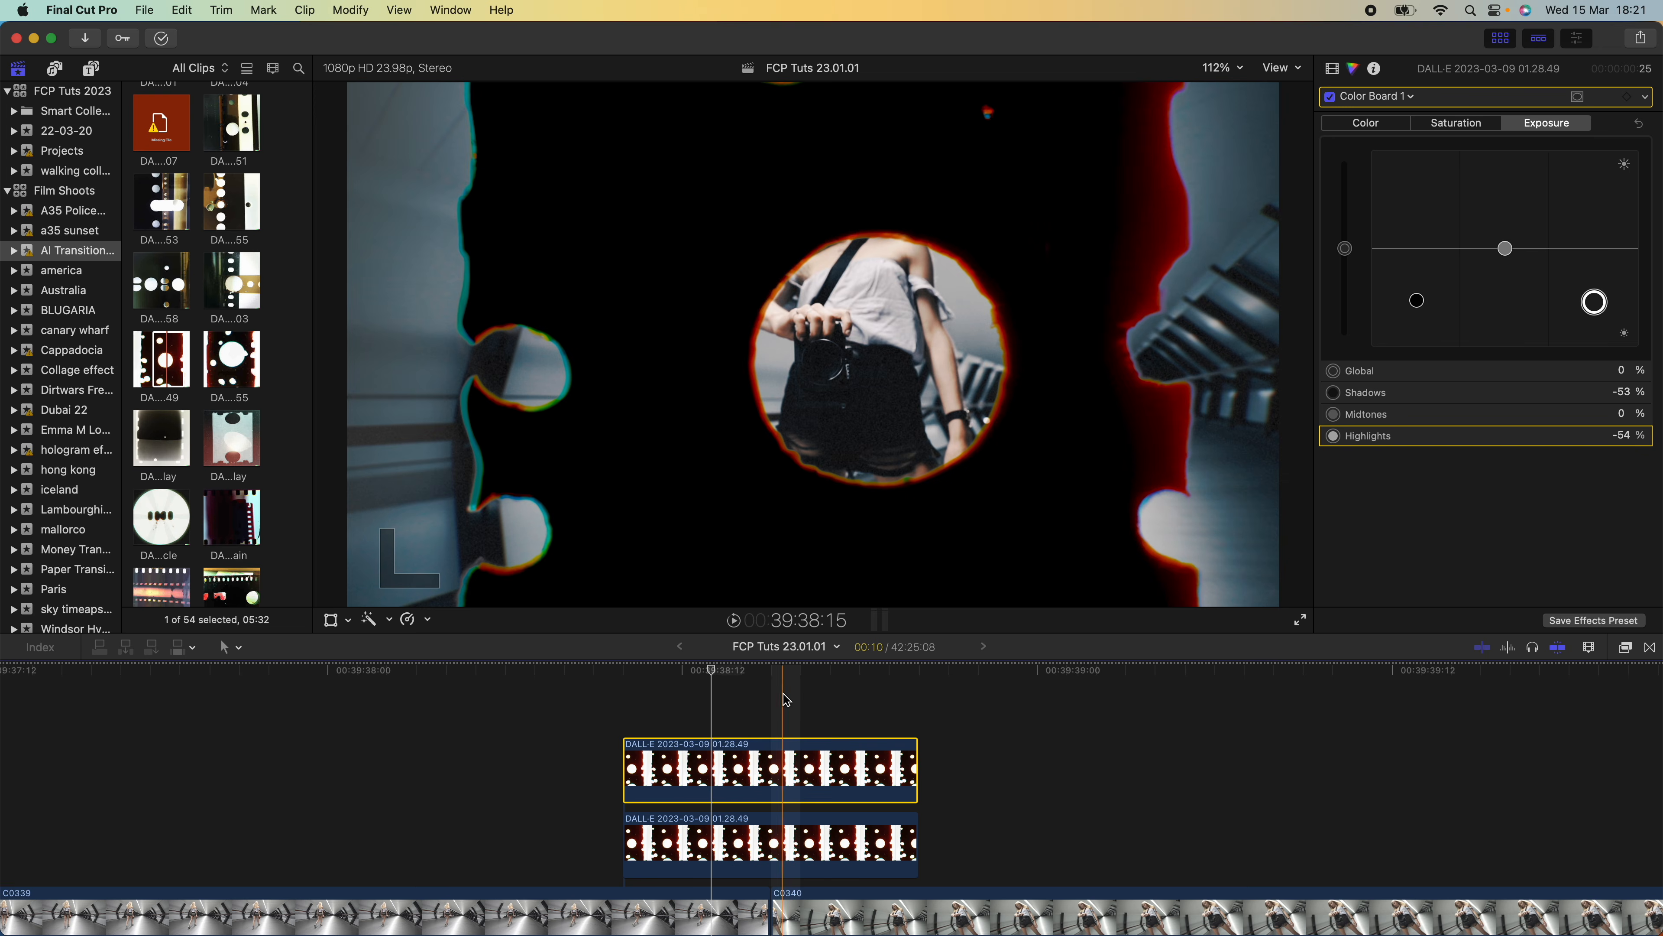
# Crop both overlay clips by 266 px on the left and 224 px on the right to isolate the central hole
pyautogui.moveTo(684, 719); pyautogui.dragTo(668, 843)
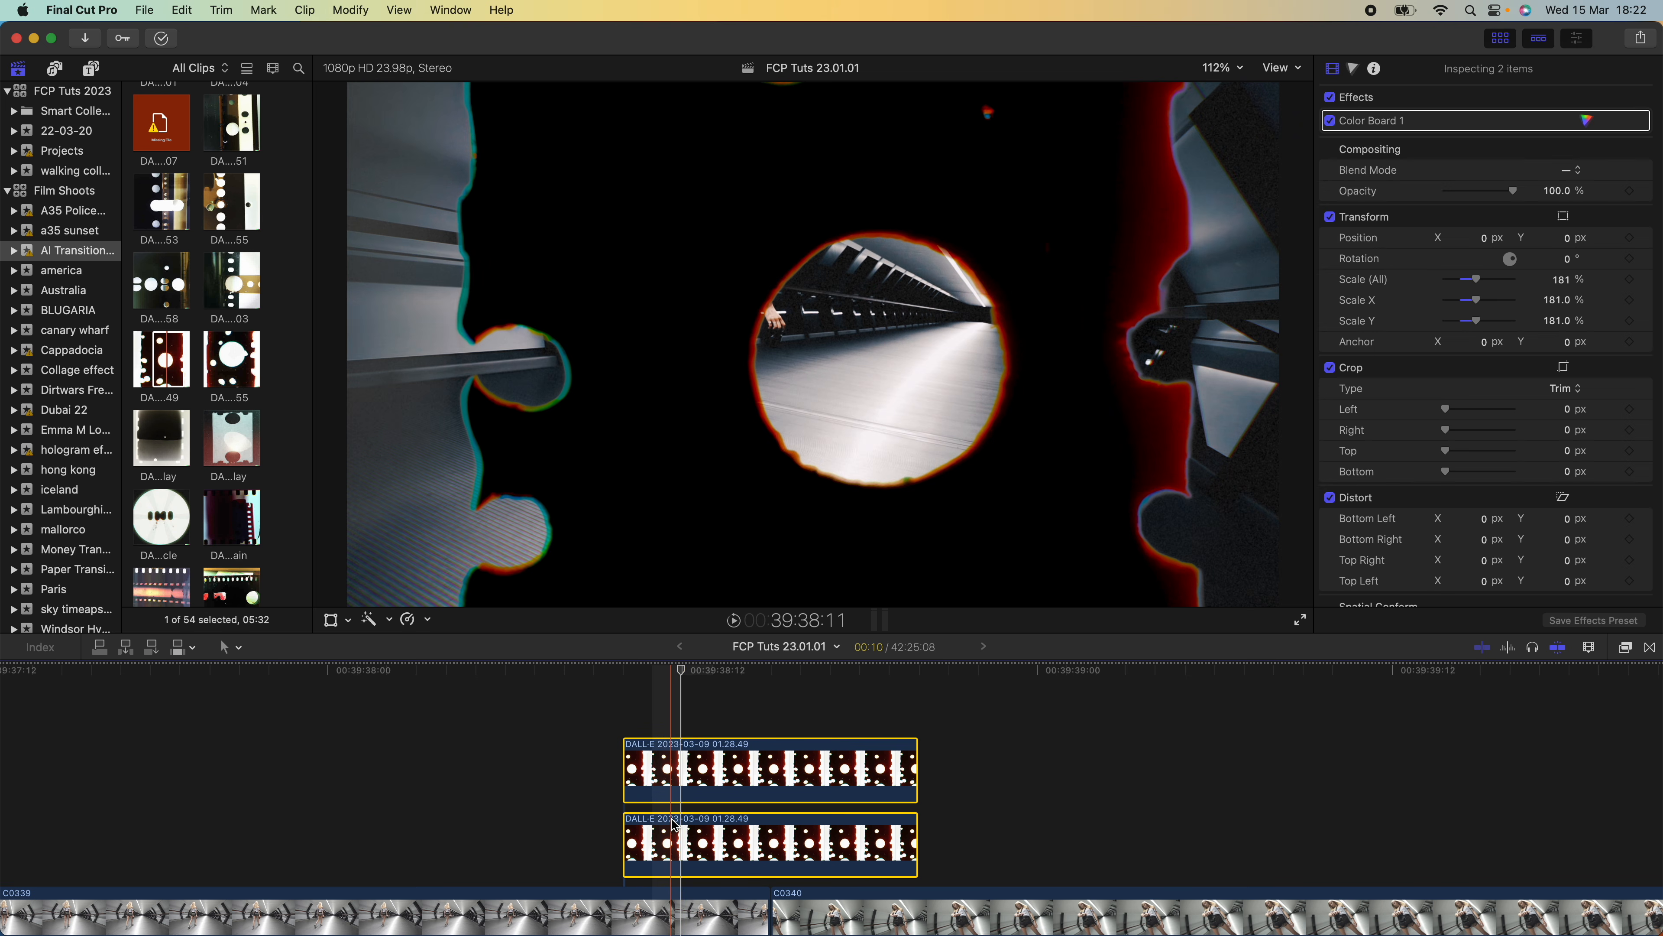
pyautogui.moveTo(1445, 409); pyautogui.dragTo(1460, 434)
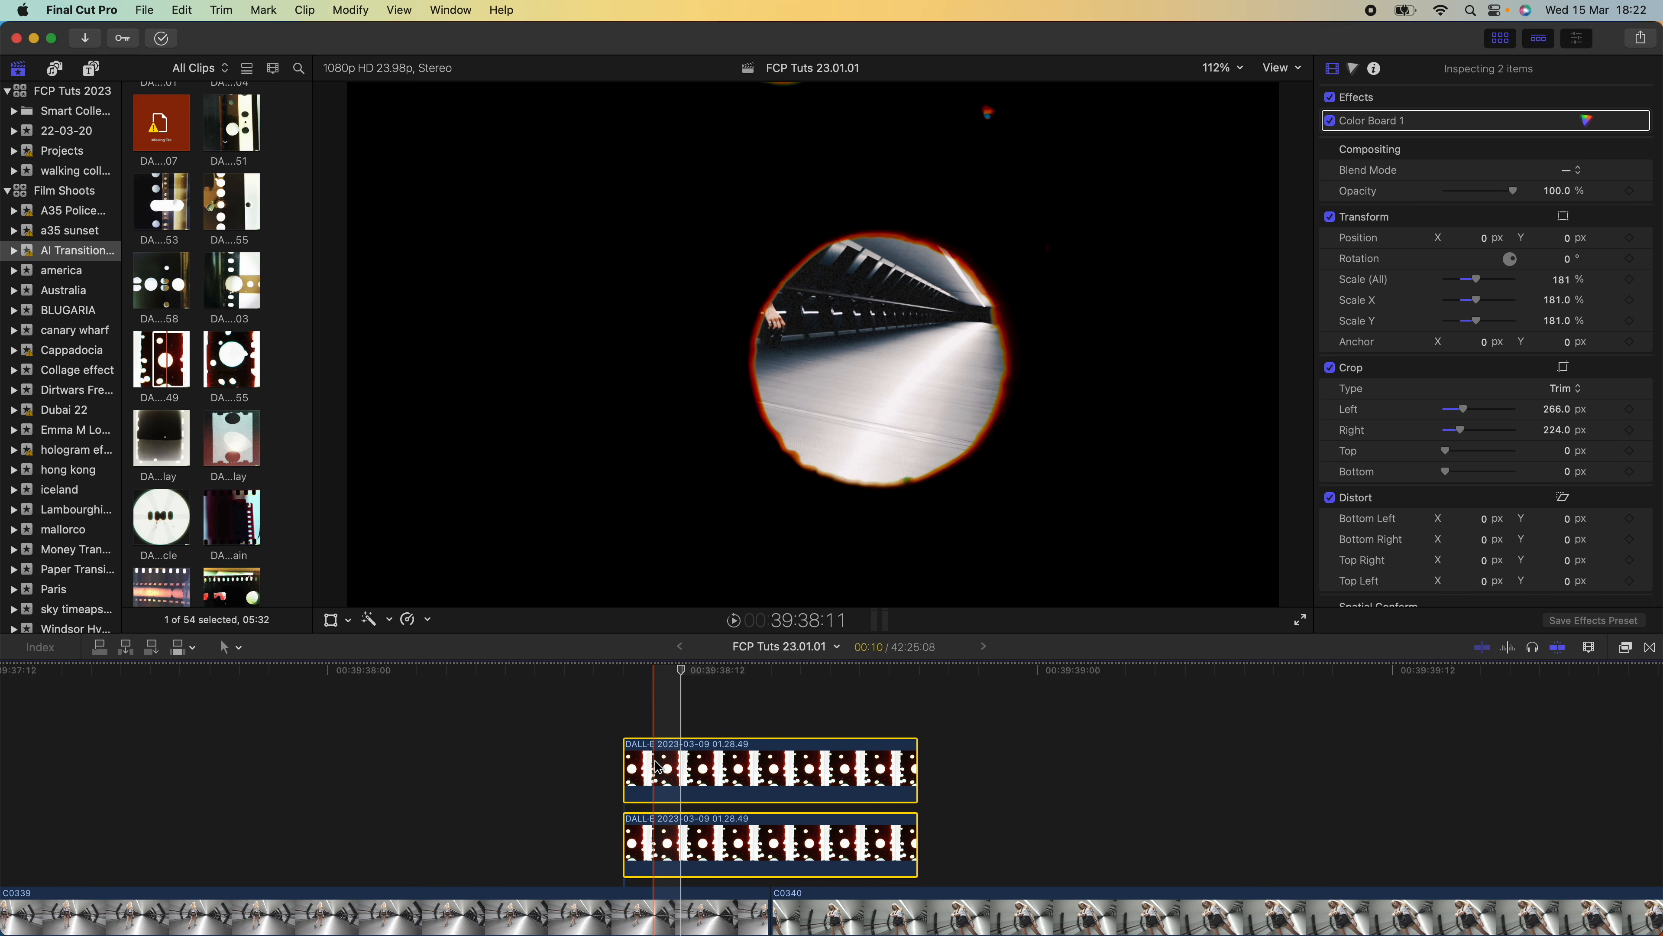
# Split both overlay layers at the same points into six segments of 2, 2, 1, 1, 2 and 2 frames
pyautogui.scroll(-2, 658, 767)
pyautogui.press('b')
pyautogui.scroll(2, 649, 773)
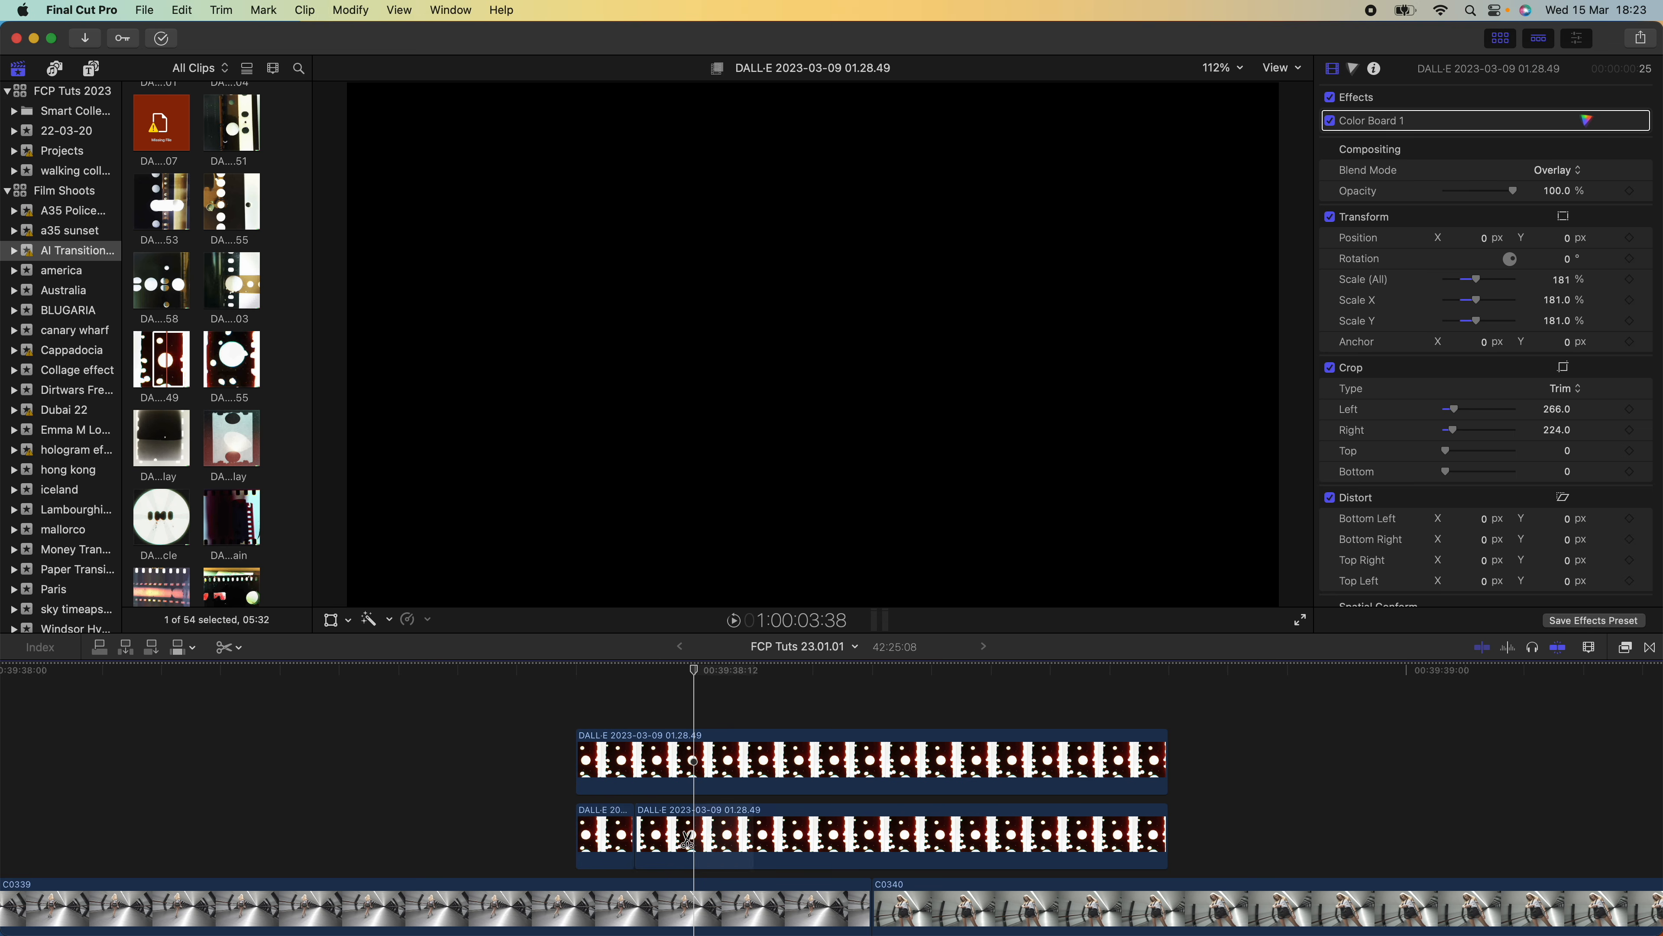
pyautogui.click(693, 841)
pyautogui.click(696, 761)
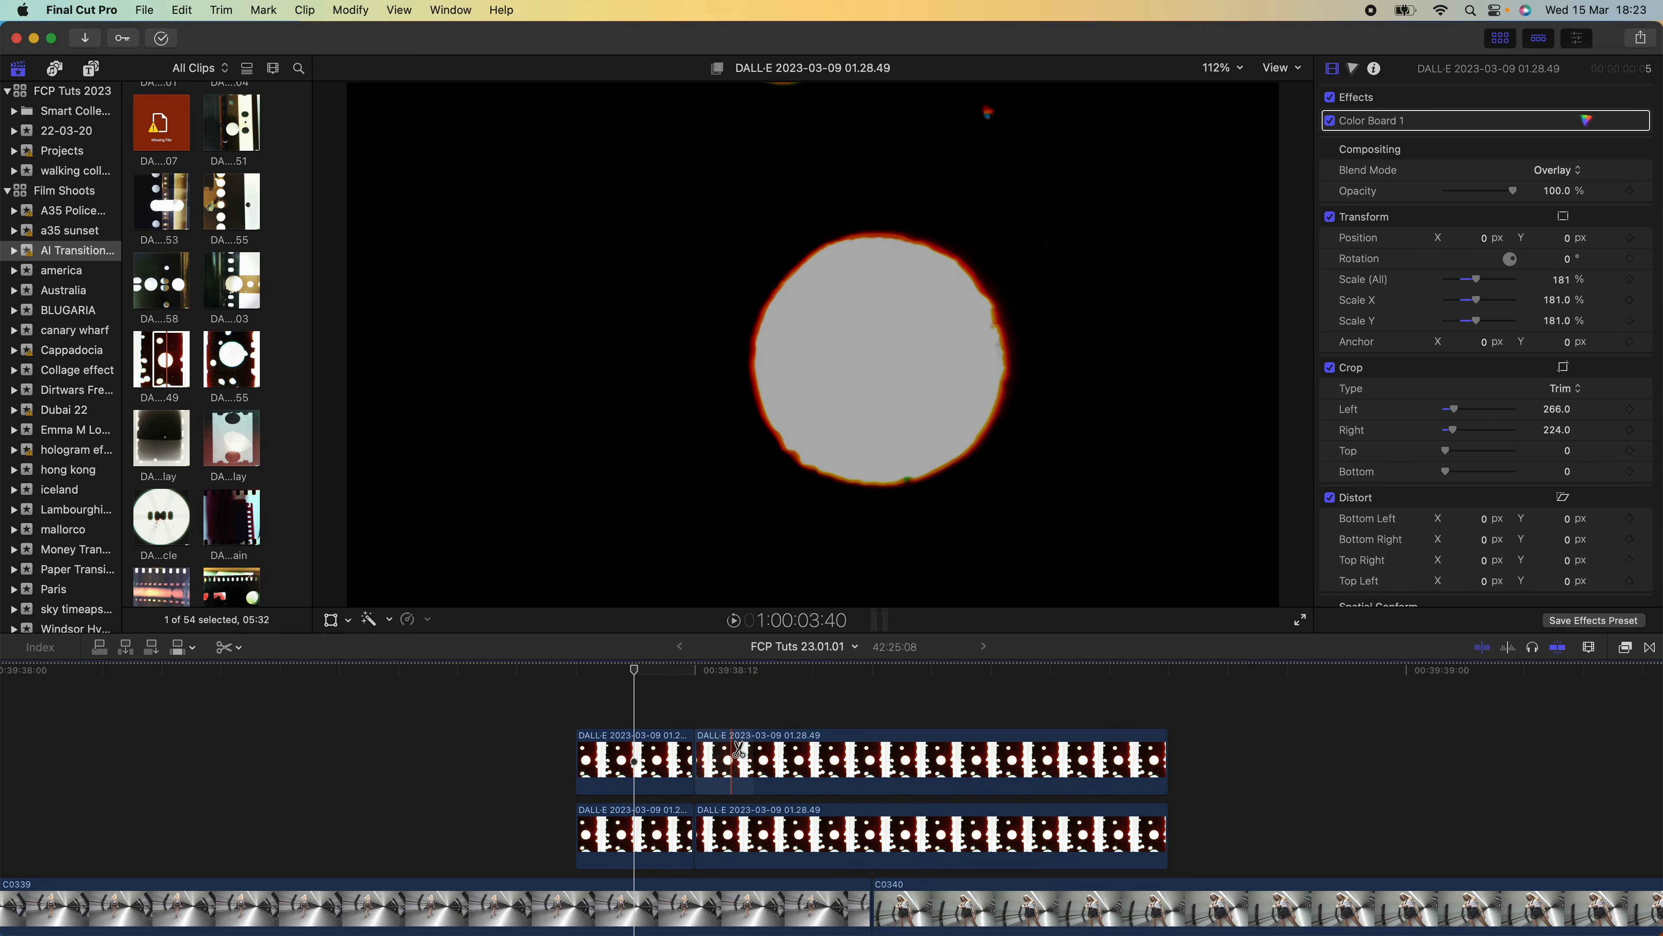
pyautogui.click(812, 841)
pyautogui.click(812, 760)
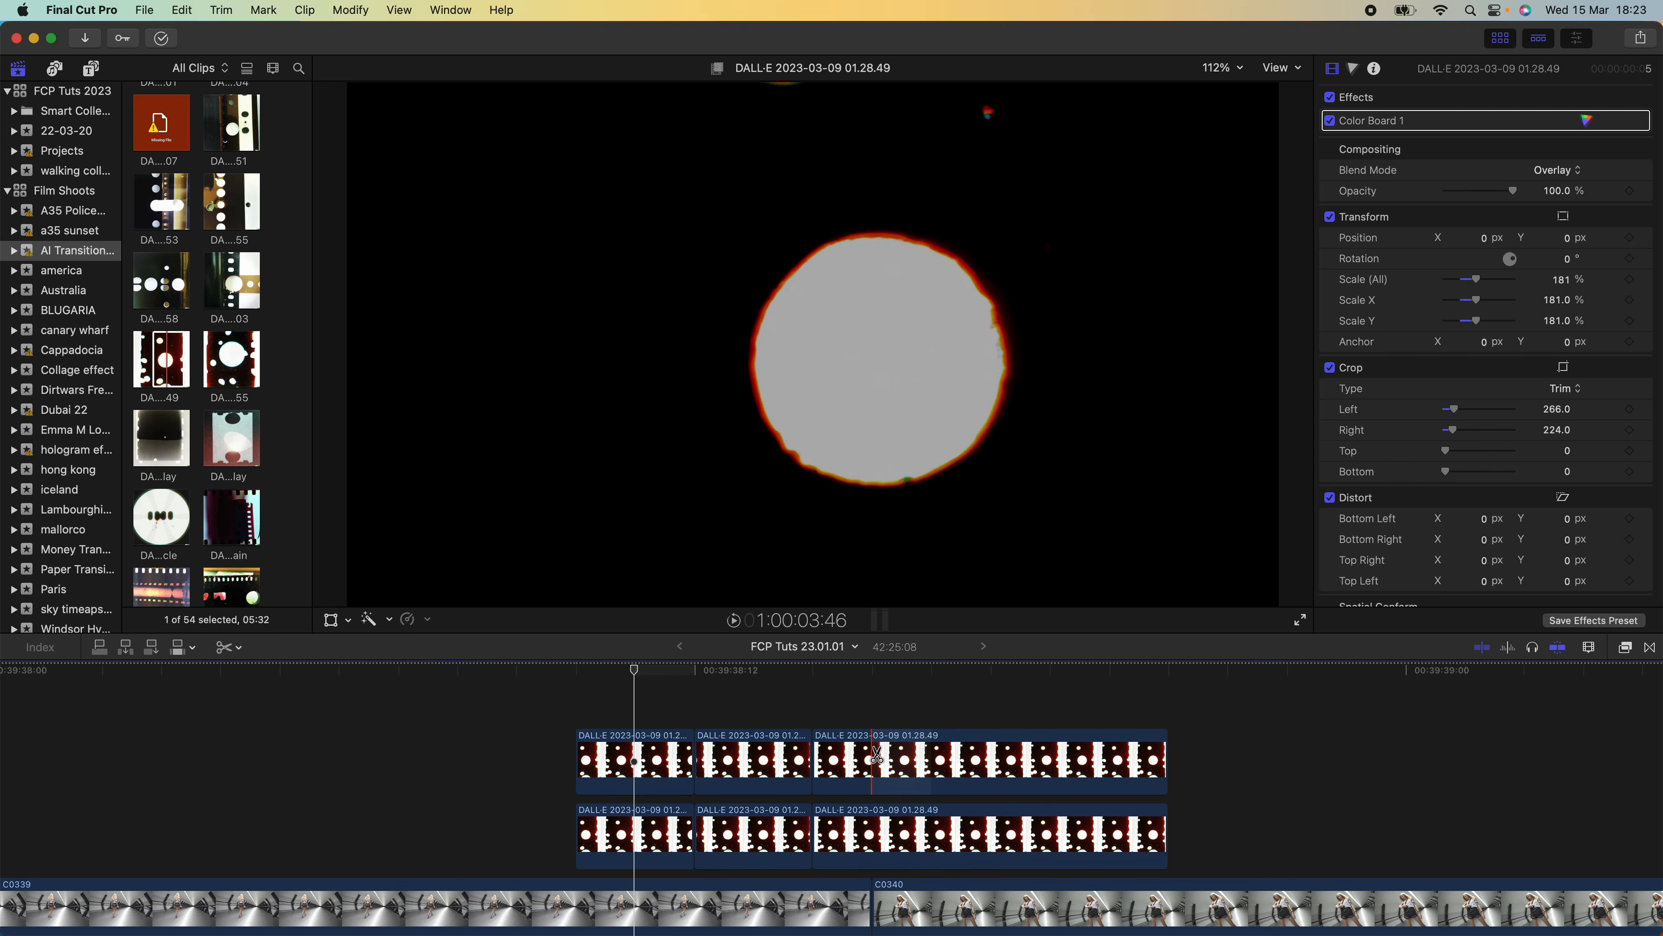
pyautogui.click(873, 760)
pyautogui.click(873, 841)
pyautogui.click(931, 760)
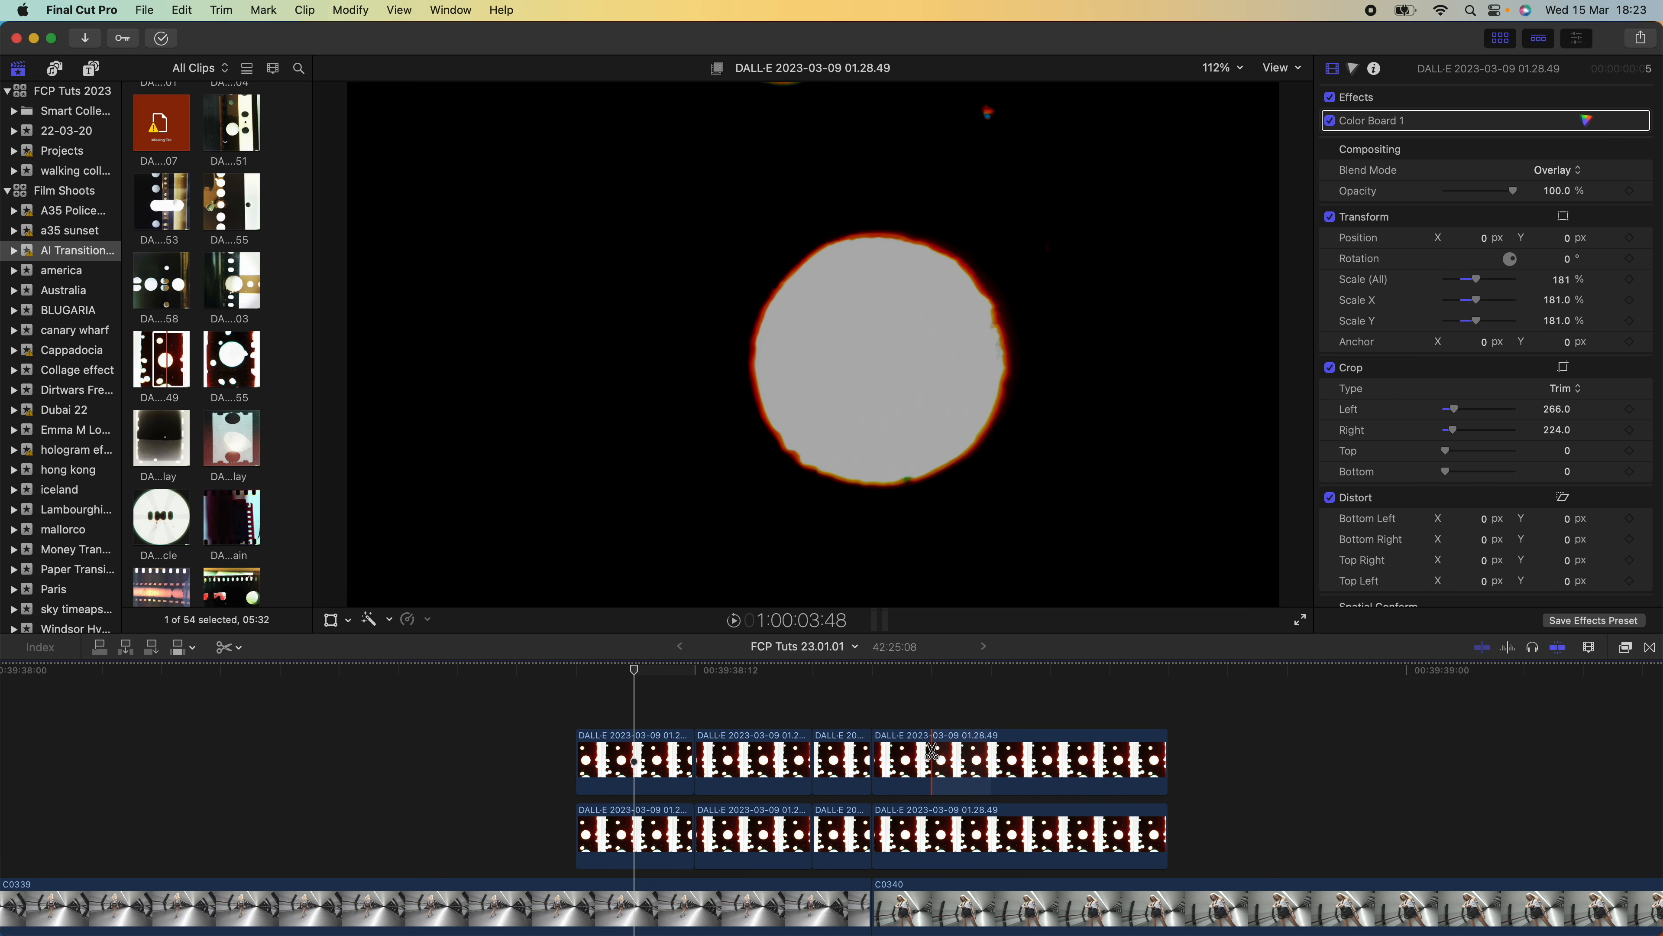
pyautogui.click(932, 819)
pyautogui.click(1050, 761)
pyautogui.click(1050, 841)
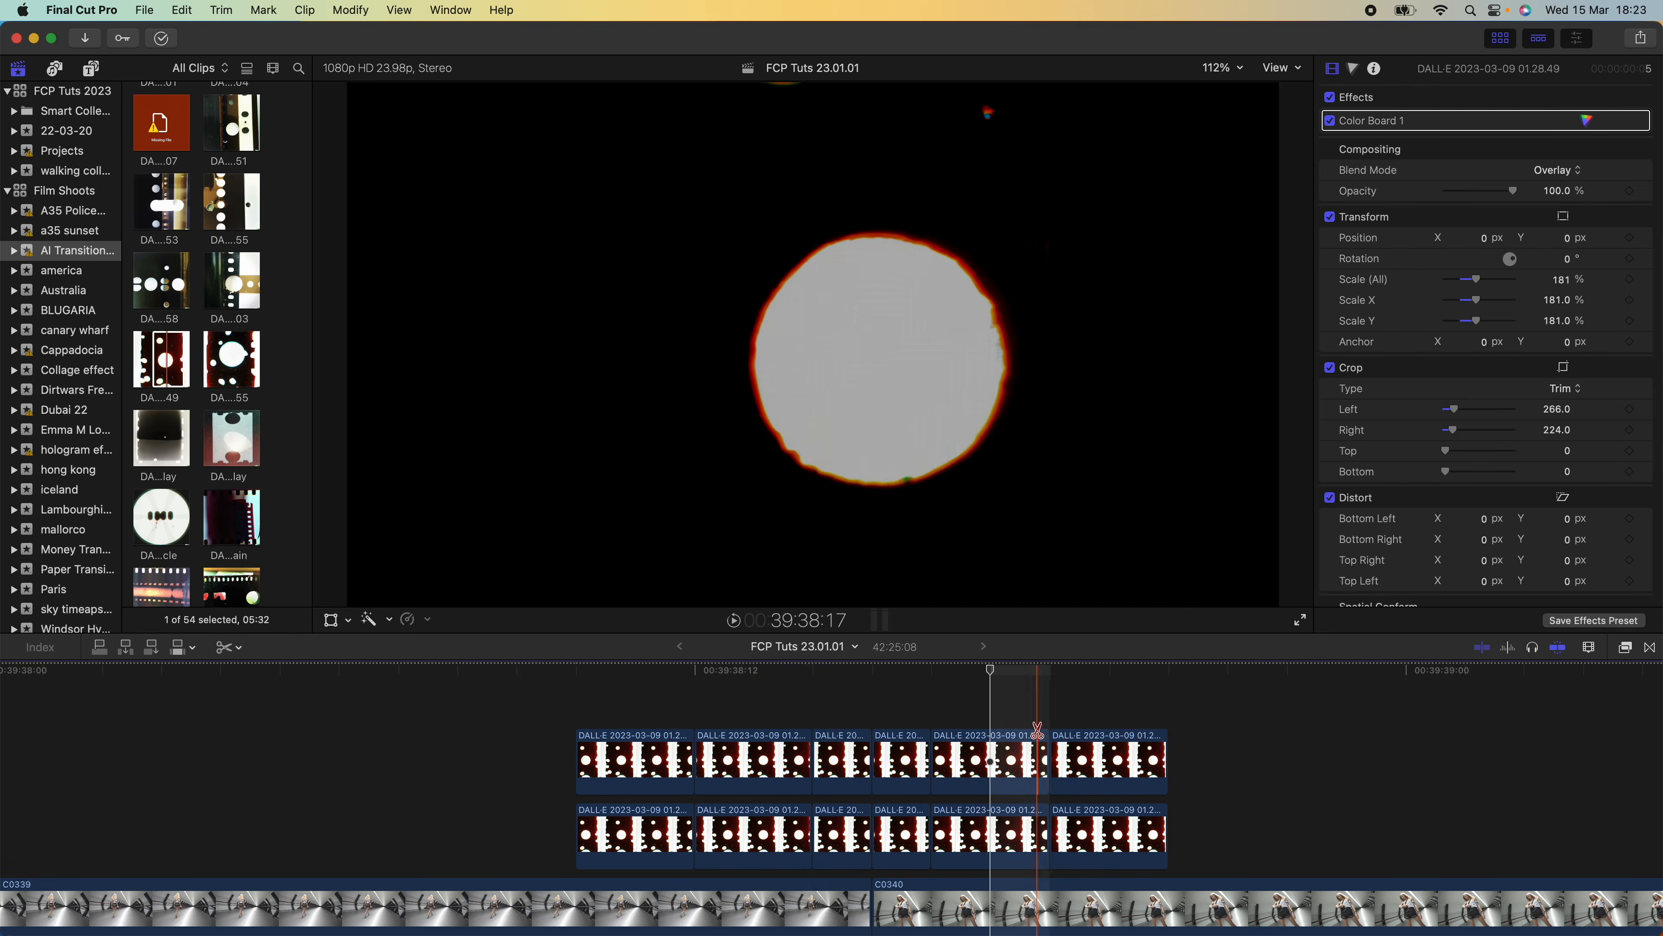
# Scale the first pair of overlay segments to 400% and move it to X 143.8 px, Y -310.6 px
pyautogui.press('a')
pyautogui.moveTo(659, 700); pyautogui.dragTo(632, 849)
pyautogui.click(644, 673)
pyautogui.hotkey('shift', 't')
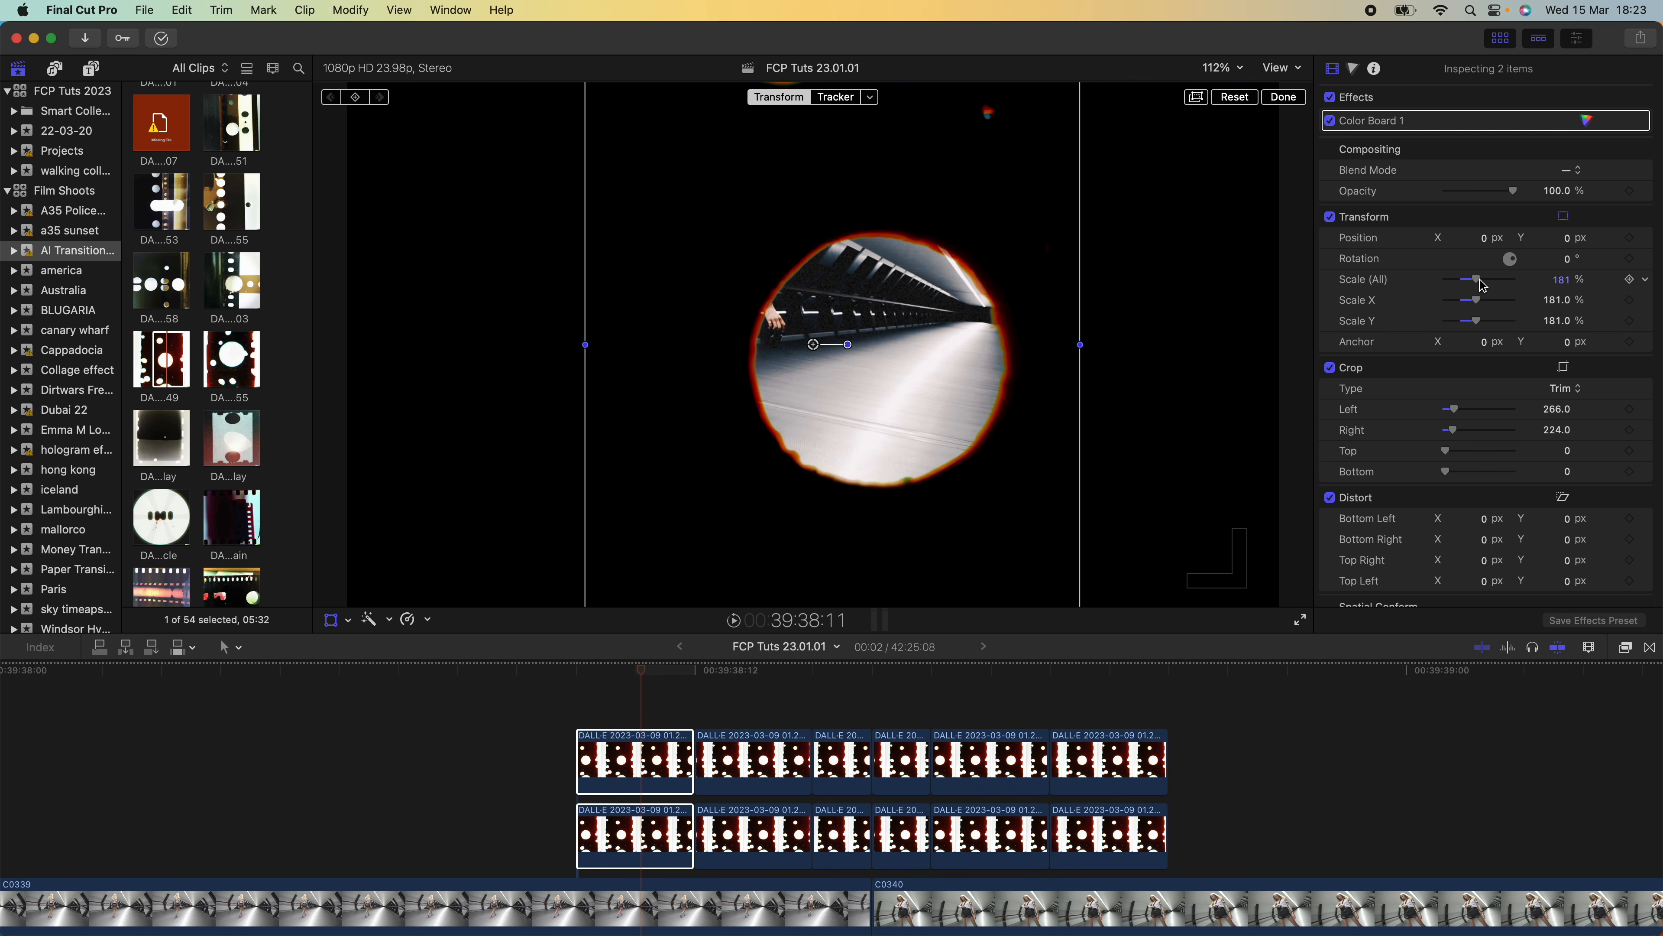
pyautogui.moveTo(1489, 284); pyautogui.dragTo(1526, 284)
pyautogui.moveTo(815, 351); pyautogui.dragTo(885, 496)
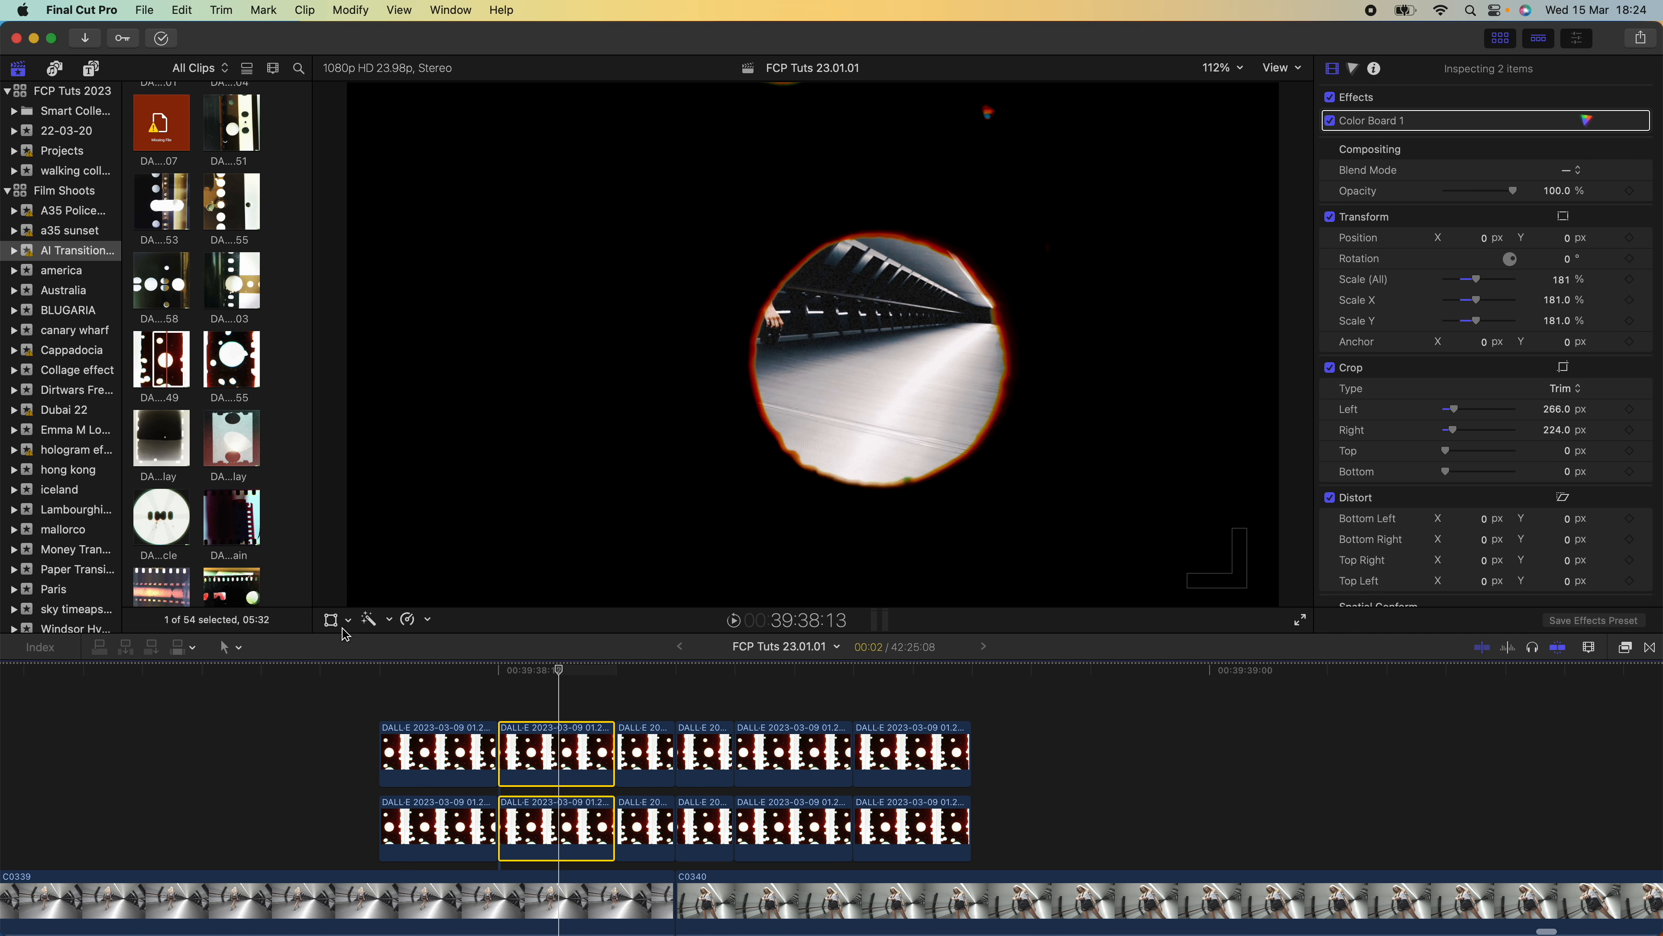
# Move the second pair of overlay segments to X -535.3 px, Y 173.6 px
pyautogui.click(330, 622)
pyautogui.moveTo(824, 348); pyautogui.dragTo(553, 260)
# Enlarge the third pair of overlay segments and shift its hole towards the left of the frame
pyautogui.moveTo(576, 675); pyautogui.dragTo(638, 669)
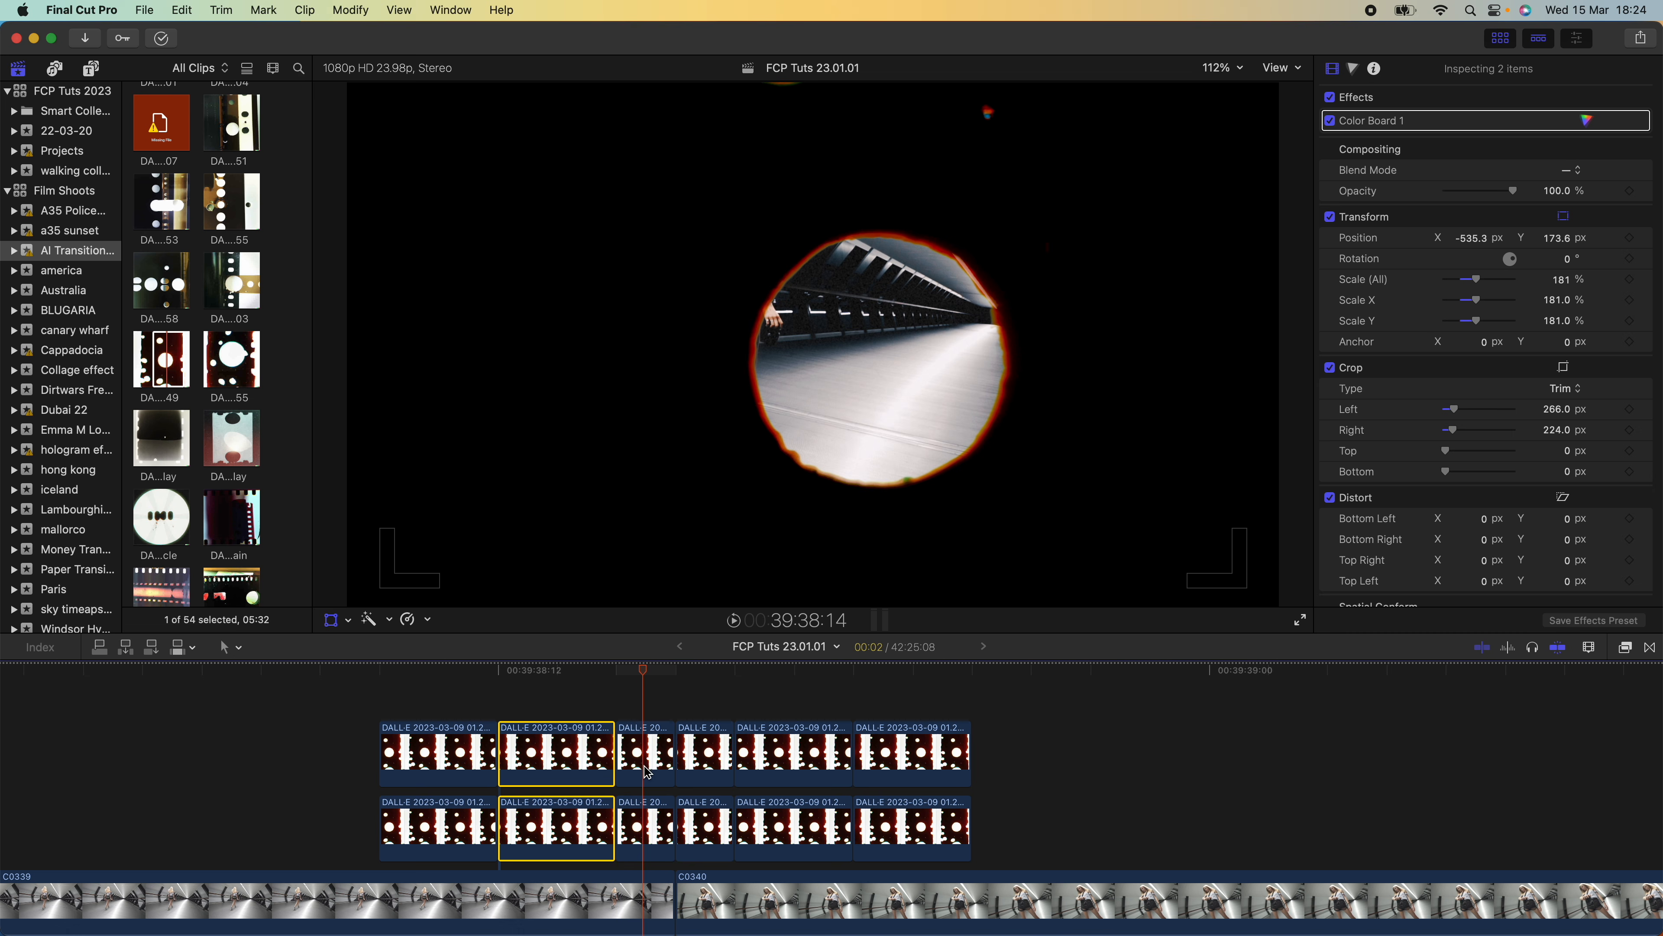
pyautogui.click(645, 754)
pyautogui.keyDown('super'); pyautogui.click(646, 836); pyautogui.keyUp('super')
pyautogui.moveTo(1477, 280); pyautogui.dragTo(1533, 284)
pyautogui.moveTo(814, 347); pyautogui.dragTo(483, 315)
# Enlarge the fifth pair of overlay segments to the right of the cut
pyautogui.moveTo(611, 673); pyautogui.dragTo(757, 692)
pyautogui.click(763, 760)
pyautogui.keyDown('super'); pyautogui.click(763, 834); pyautogui.keyUp('super')
pyautogui.moveTo(1477, 280); pyautogui.dragTo(1563, 284)
# Shift the last pair of overlay segments up and to the right in the frame and increase its scale
pyautogui.moveTo(758, 674); pyautogui.dragTo(967, 681)
pyautogui.click(976, 744)
pyautogui.keyDown('super'); pyautogui.click(976, 818); pyautogui.keyUp('super')
pyautogui.moveTo(813, 344); pyautogui.dragTo(893, 268)
pyautogui.moveTo(1453, 272); pyautogui.dragTo(1487, 278)
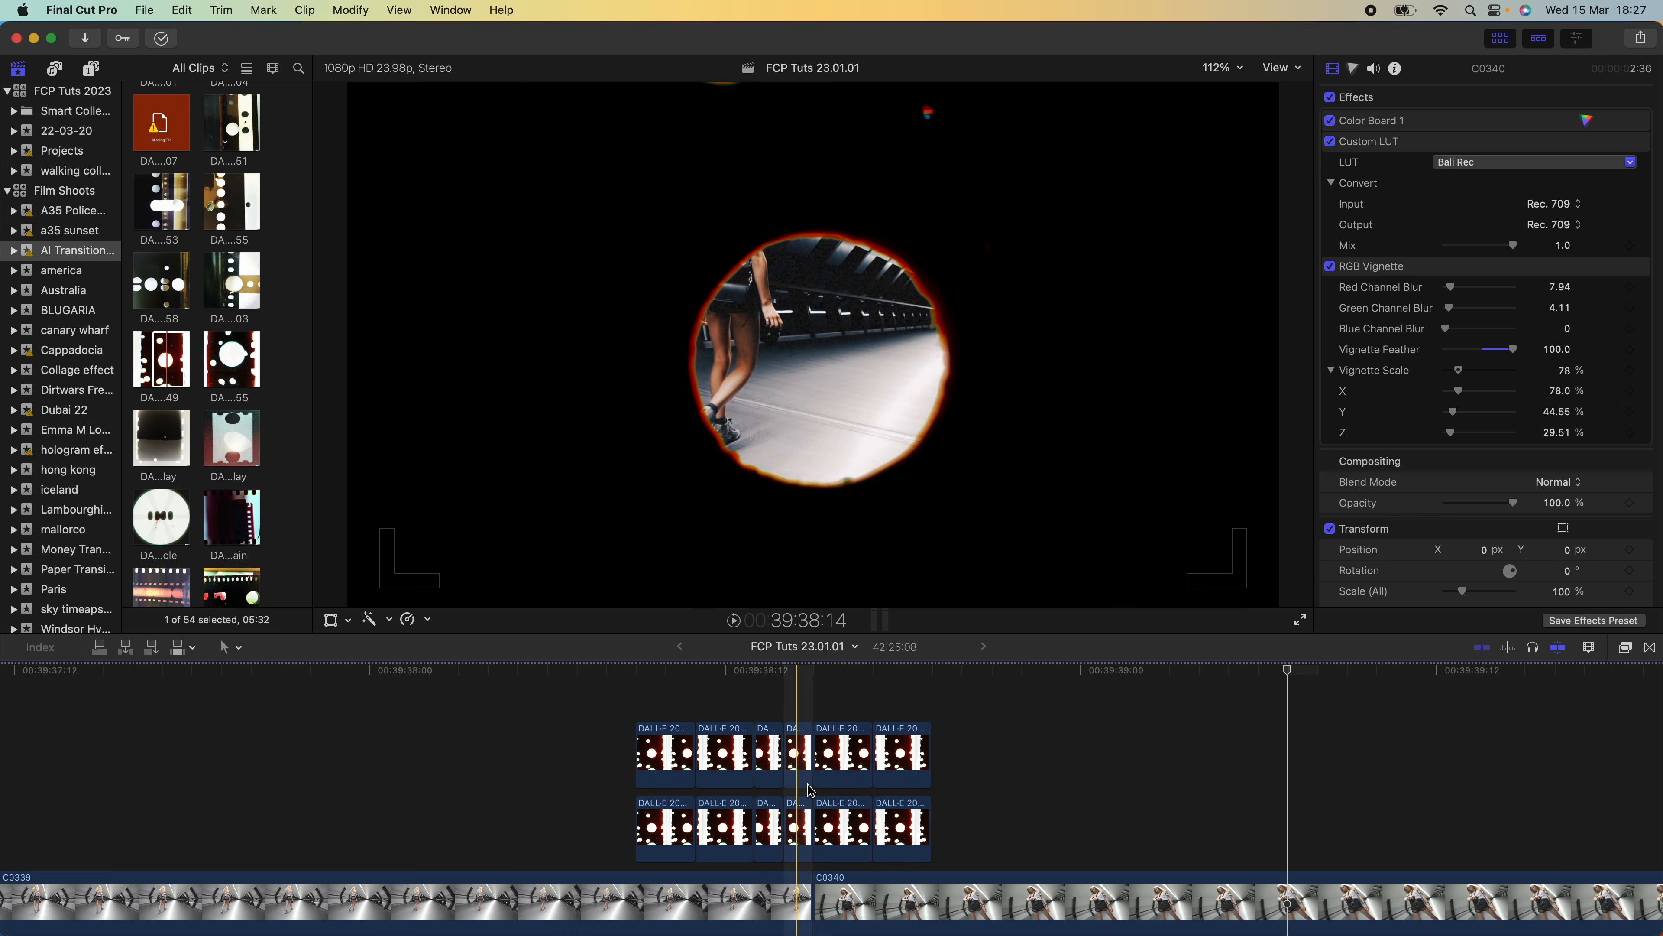
# Play back the segmented overlay transition across the cut between C0339 and C0340
pyautogui.press('space')
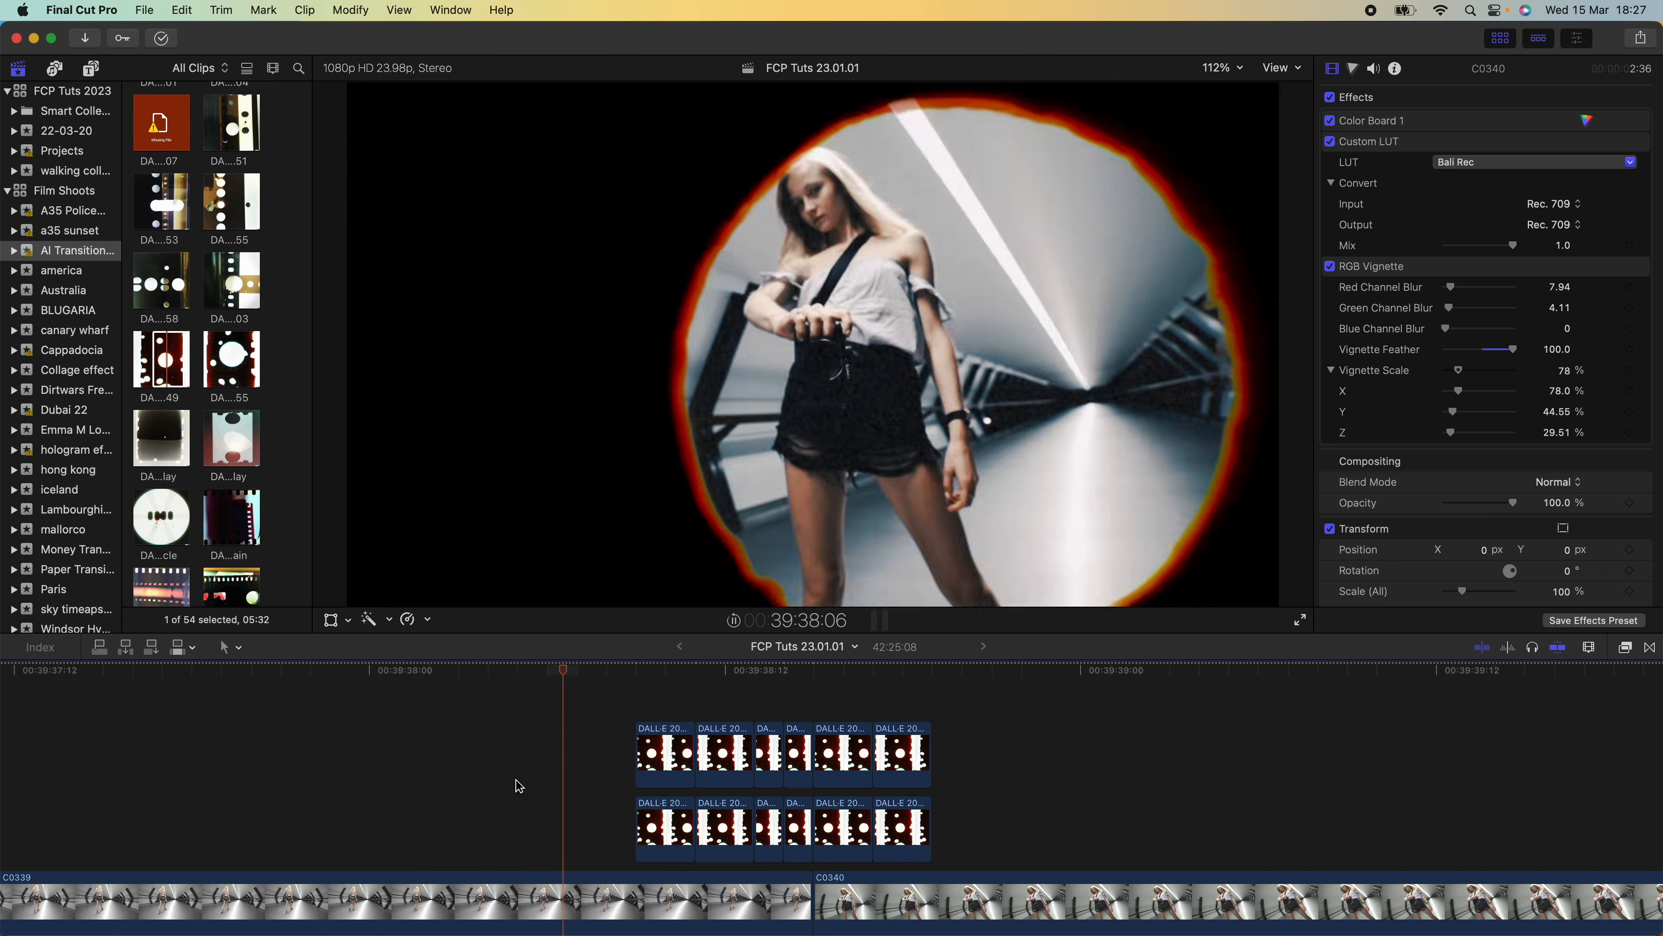
pyautogui.press('space')
pyautogui.press('space')
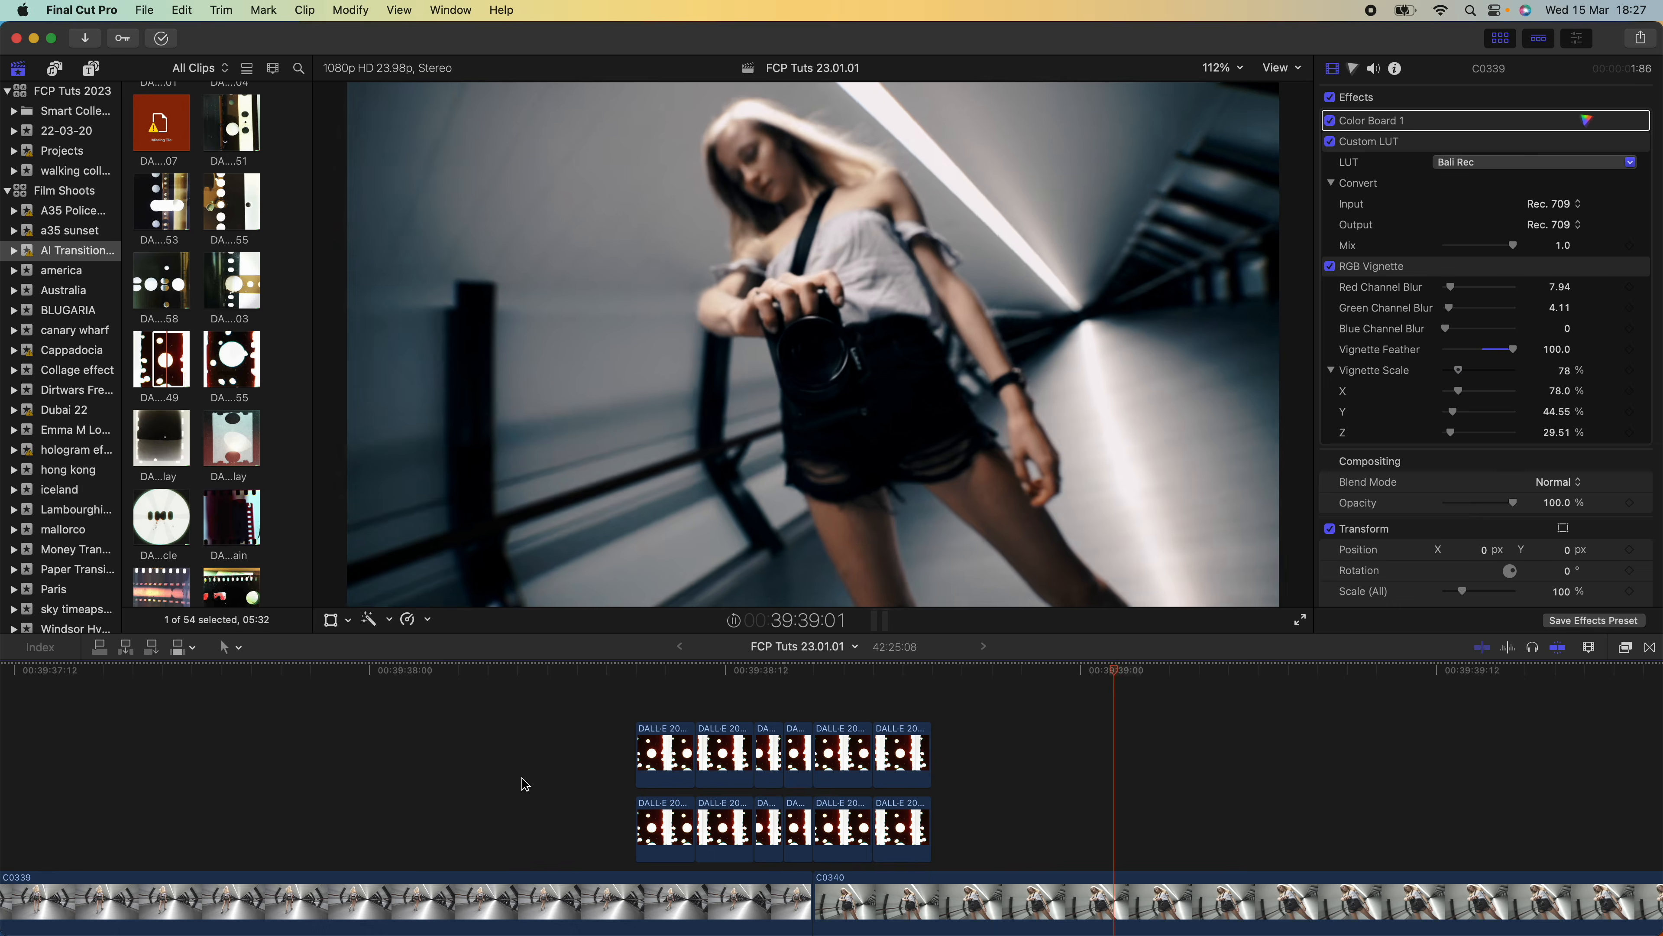
# Set the blend mode of all six segments in the upper overlay row to Difference
pyautogui.moveTo(625, 699); pyautogui.dragTo(1003, 765)
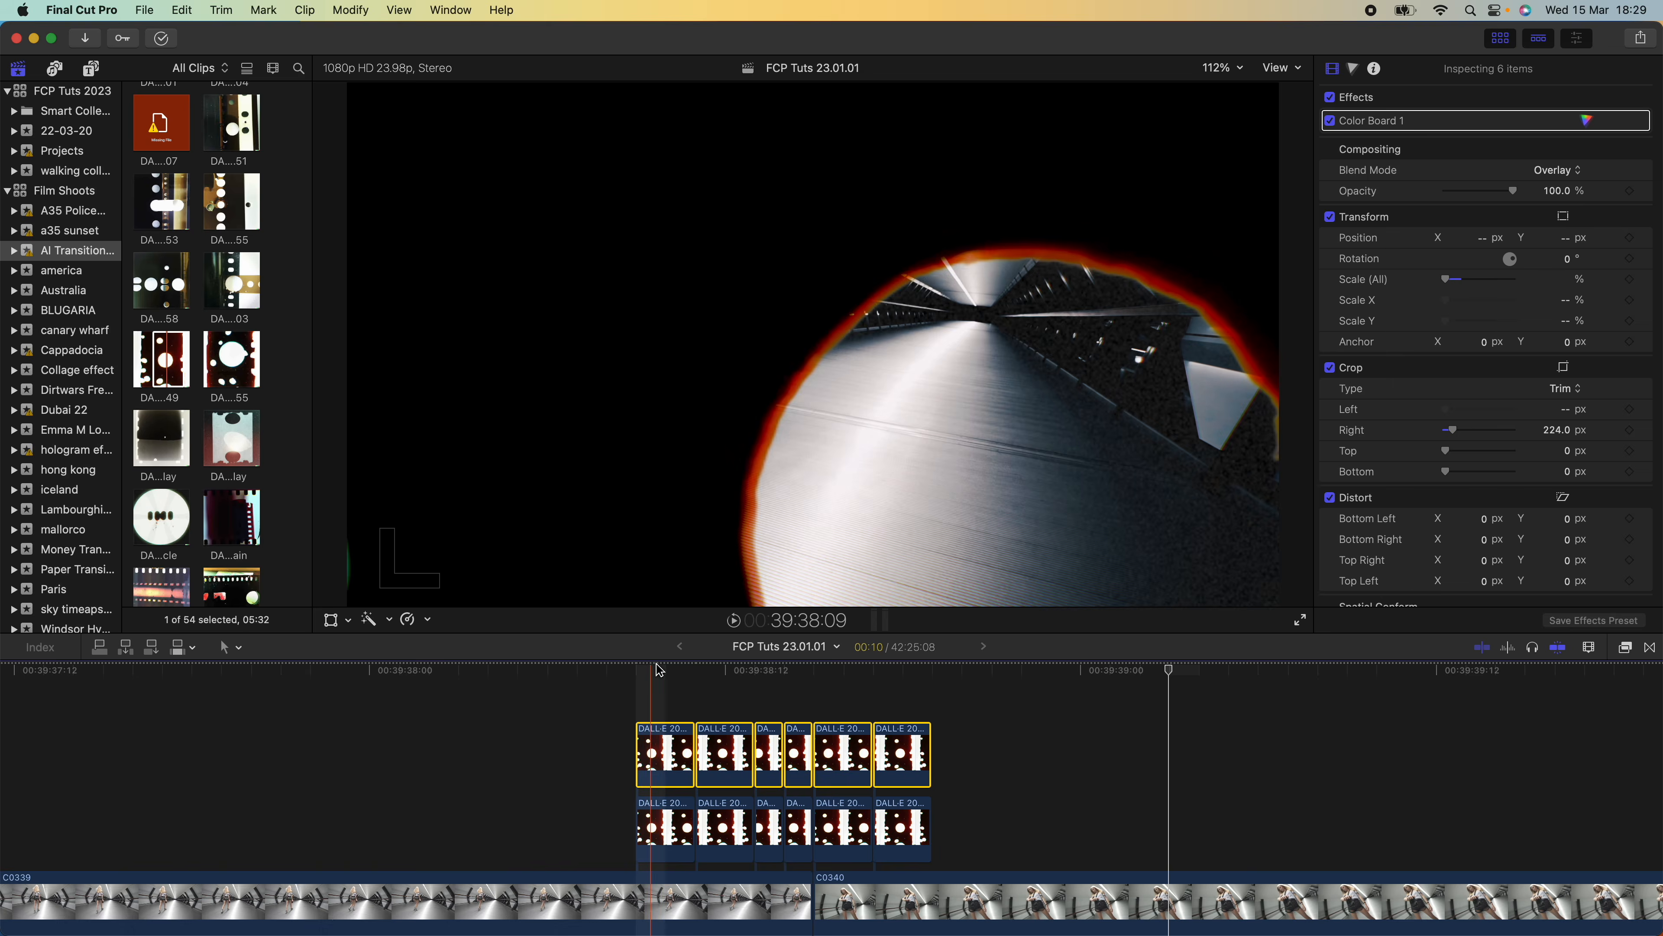
pyautogui.click(674, 671)
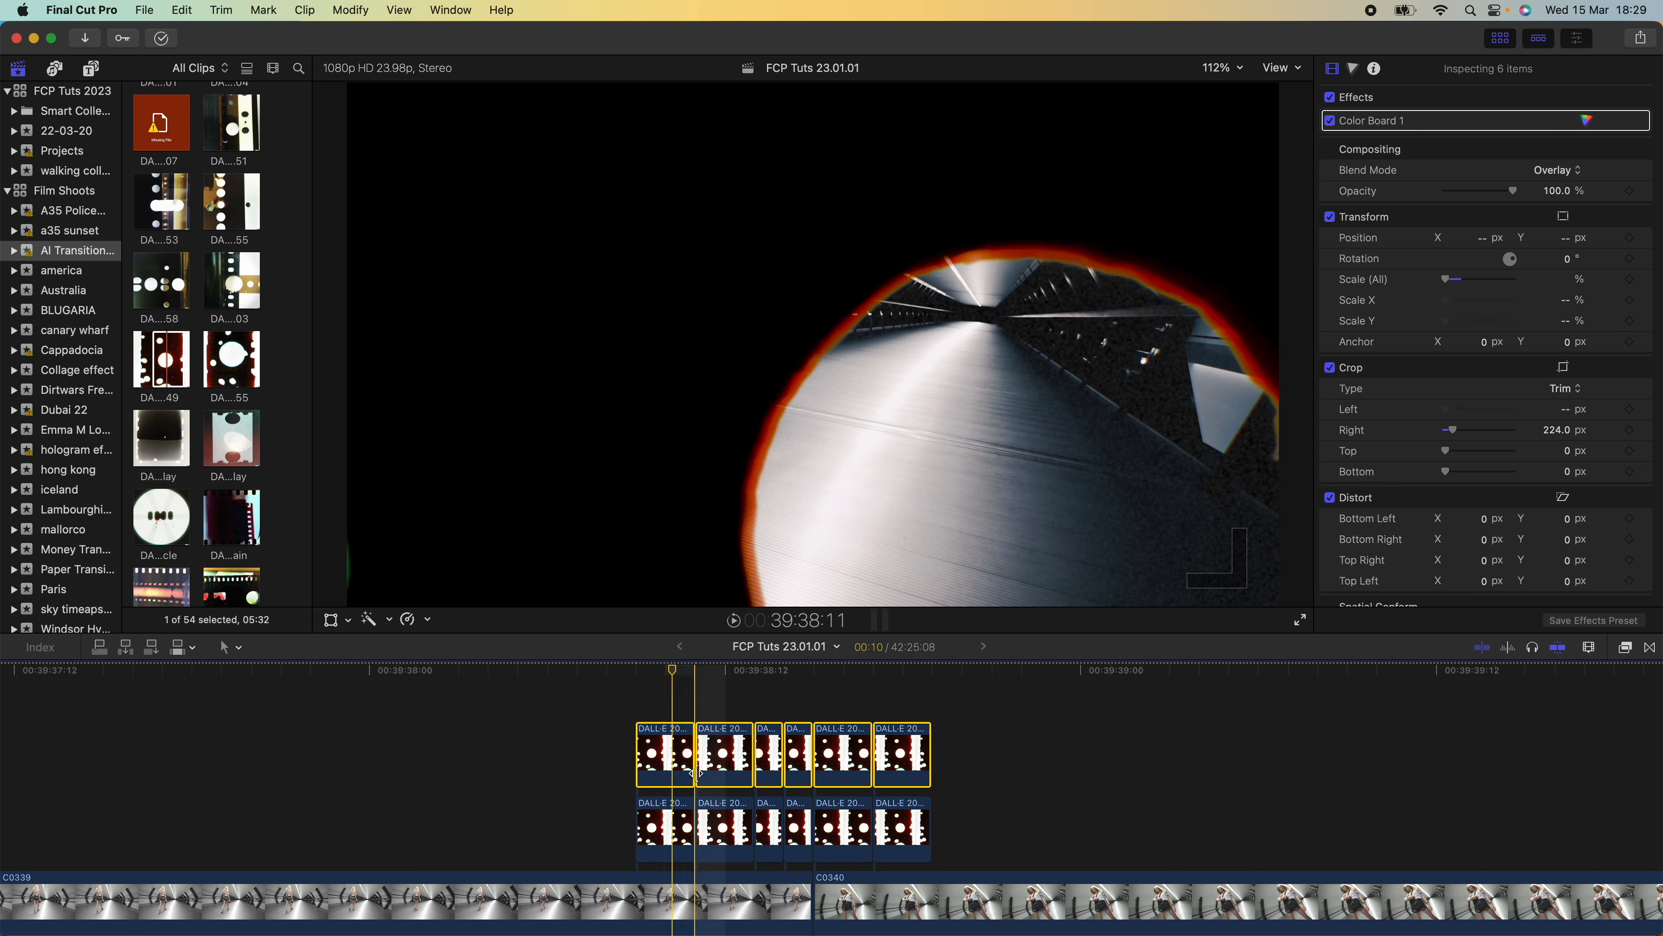
pyautogui.click(1558, 170)
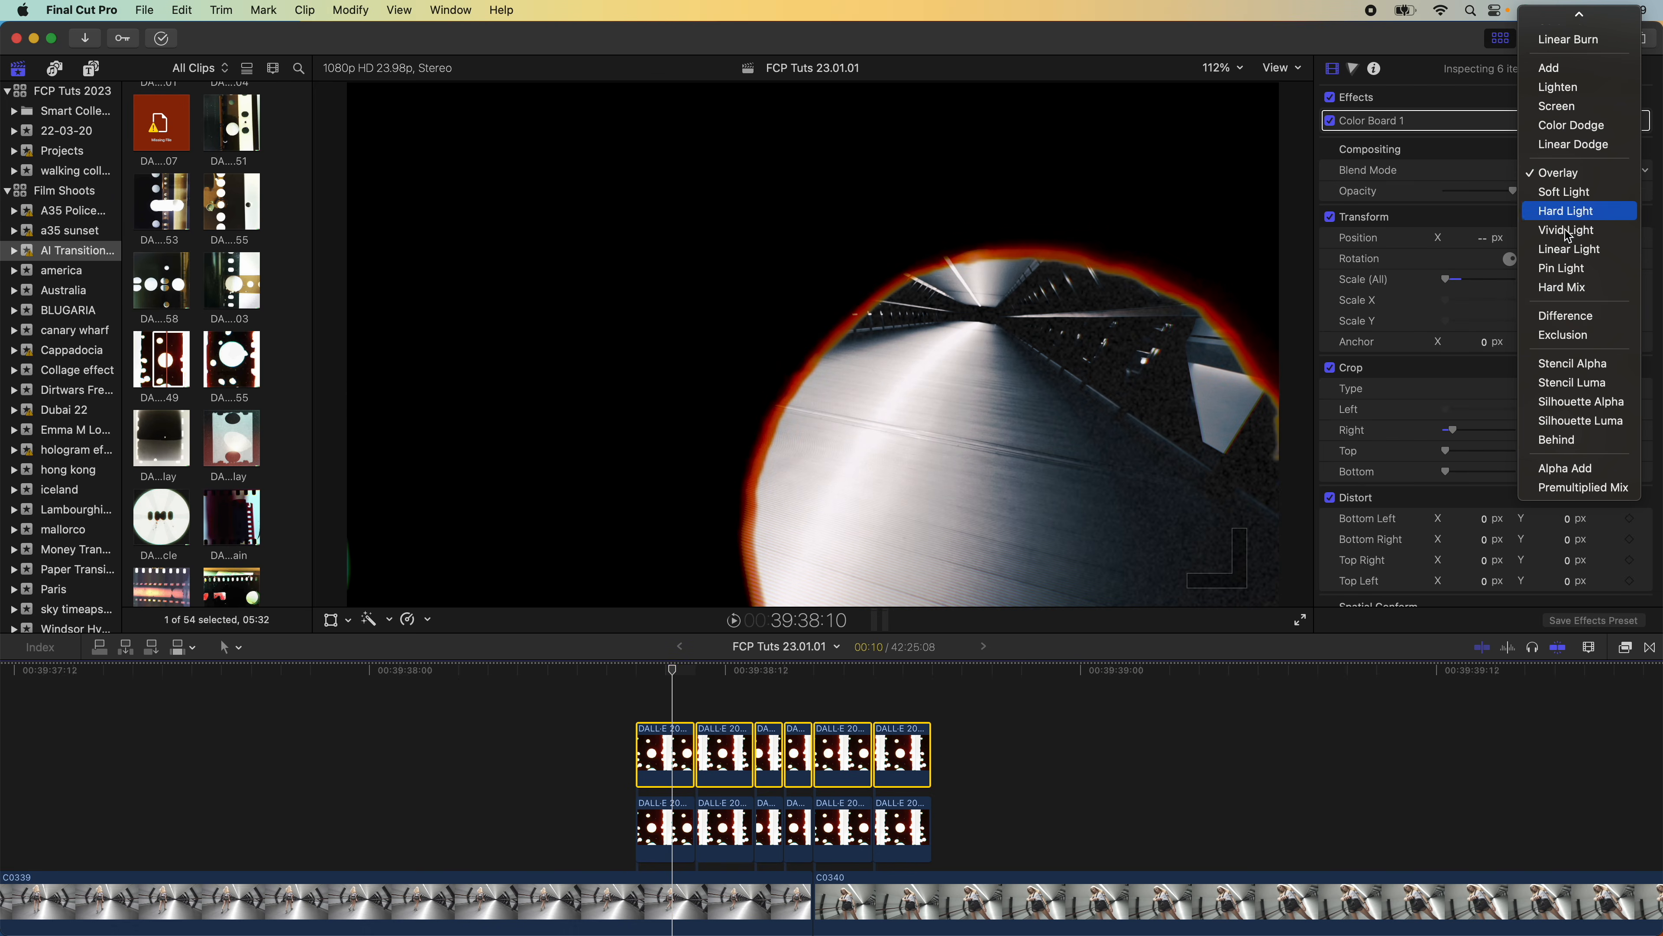
pyautogui.click(1574, 318)
# Tint the second upper overlay segment blue with the Color Board's global colour control, and play back the transition
pyautogui.click(669, 744)
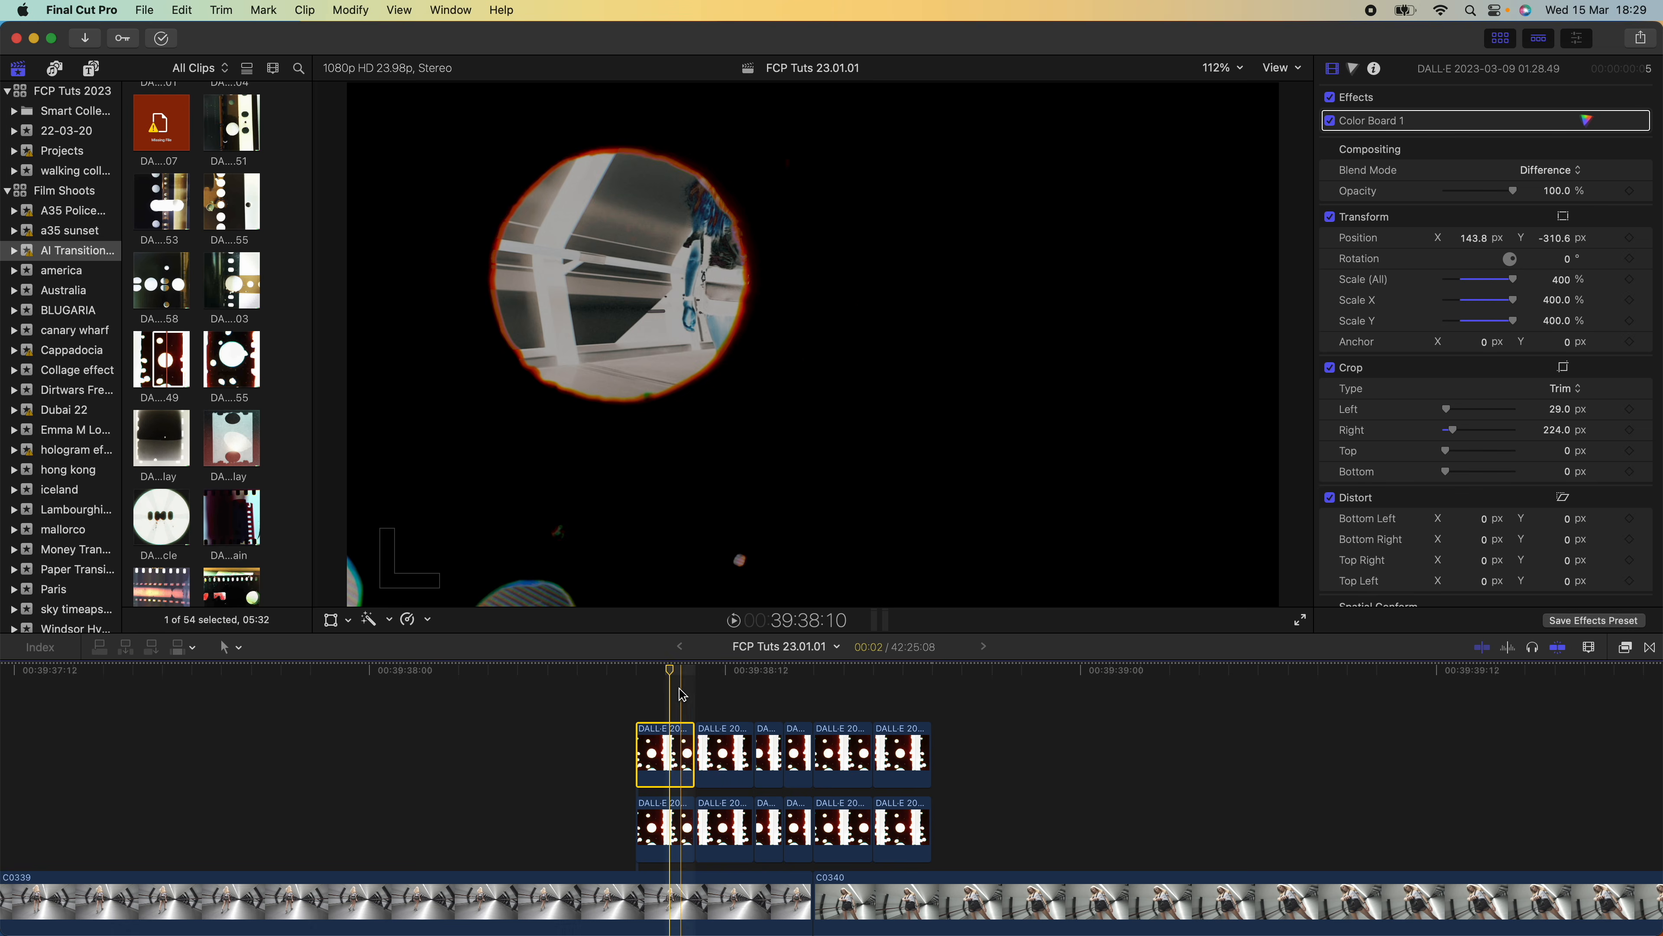
pyautogui.click(721, 756)
pyautogui.click(724, 673)
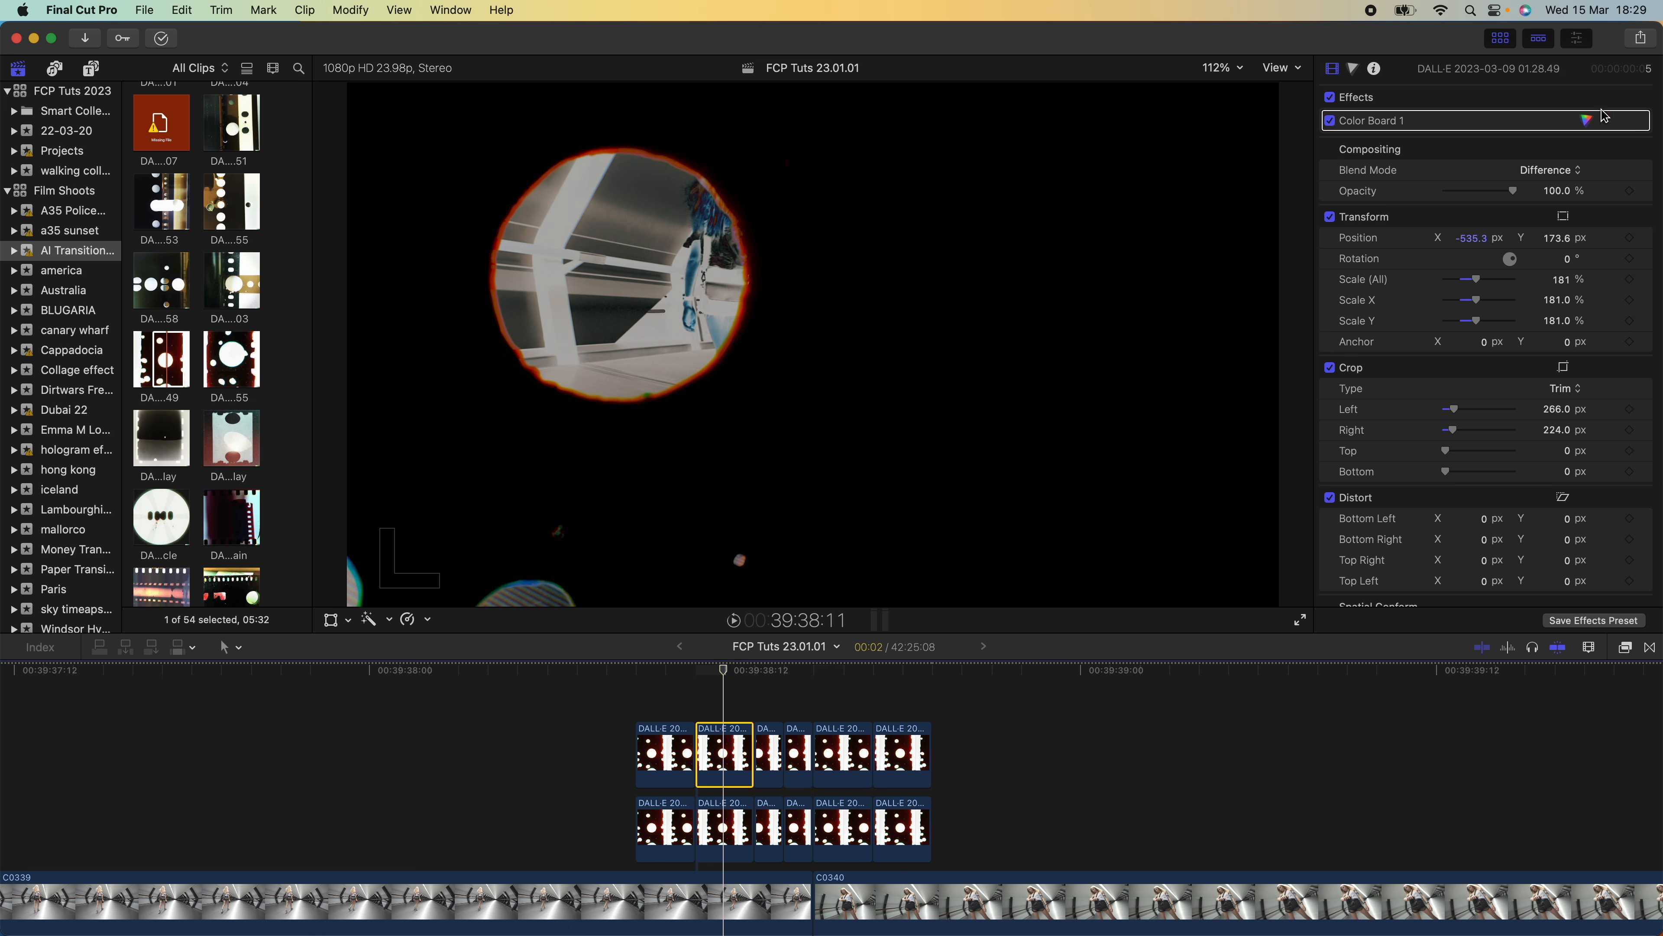
pyautogui.click(1587, 120)
pyautogui.moveTo(1423, 257); pyautogui.dragTo(1533, 163)
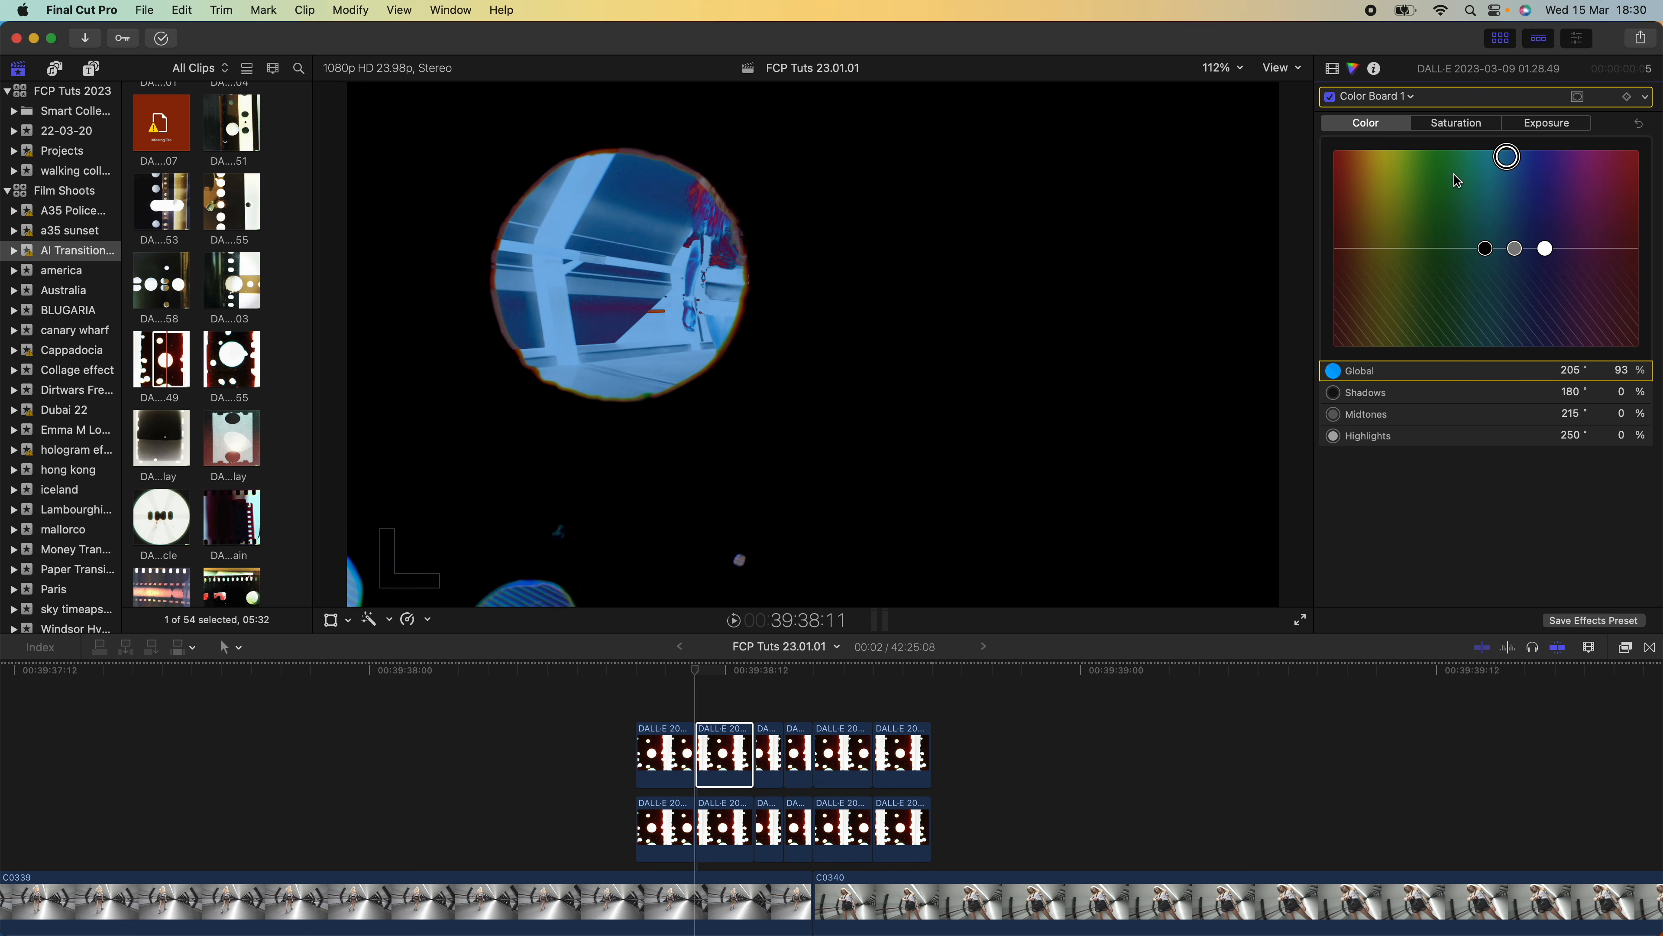
pyautogui.press('space')
pyautogui.press('space')
# Try the Difference blend mode on the six lower overlay segments, play back the transition, and undo the change
pyautogui.click(763, 675)
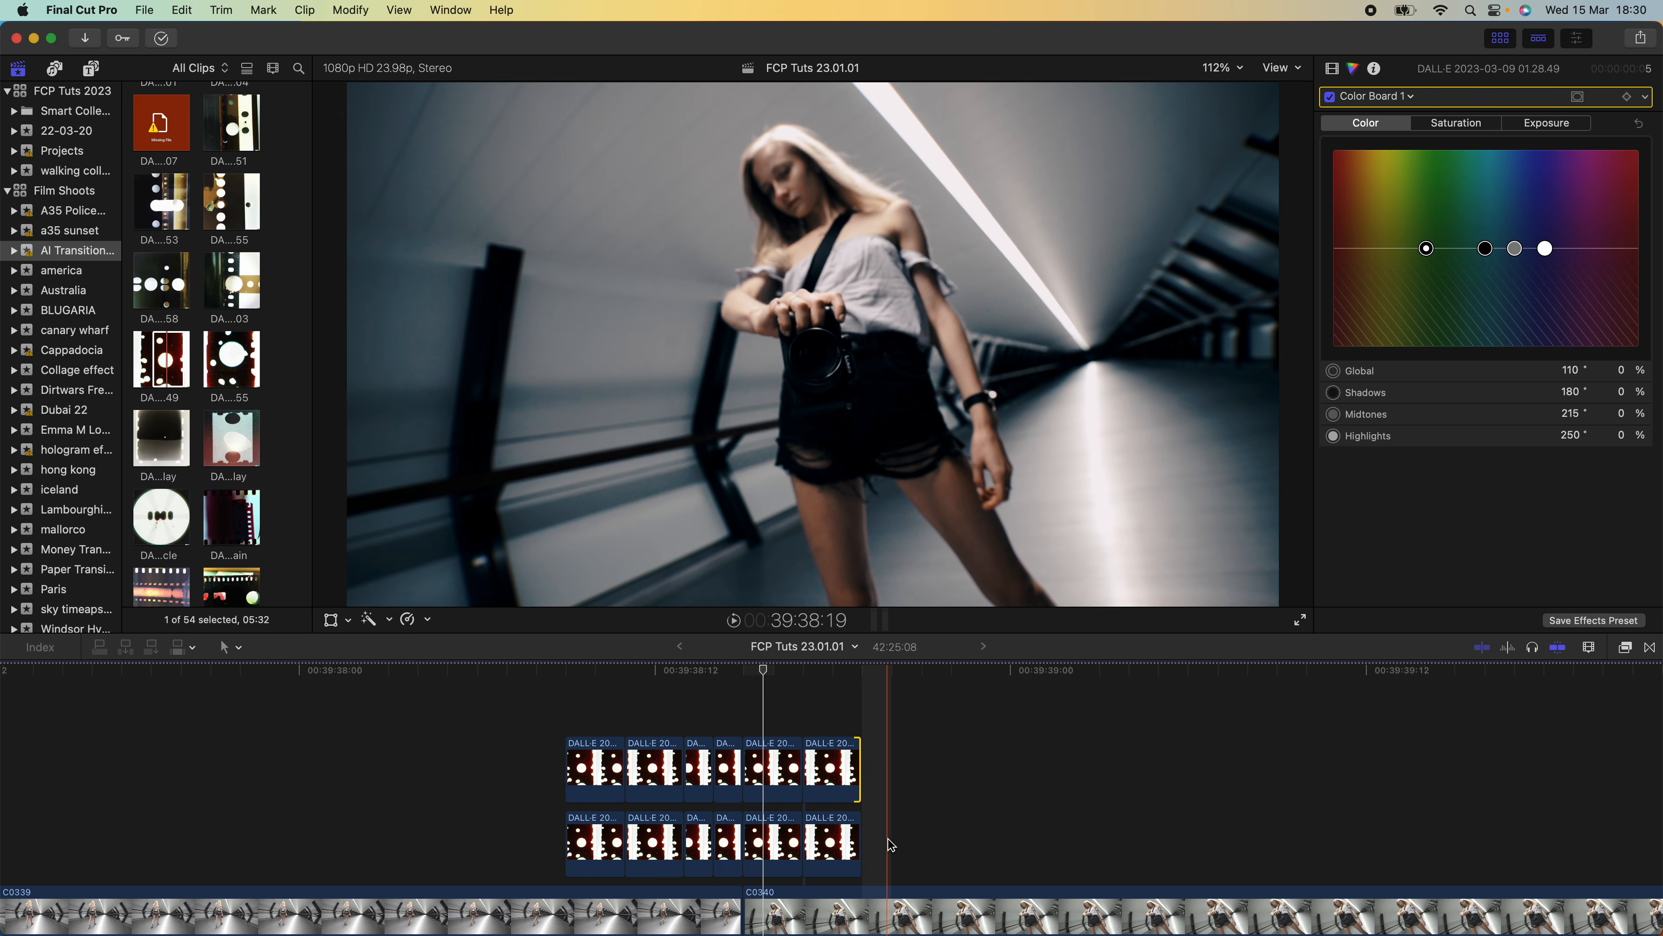
pyautogui.click(845, 841)
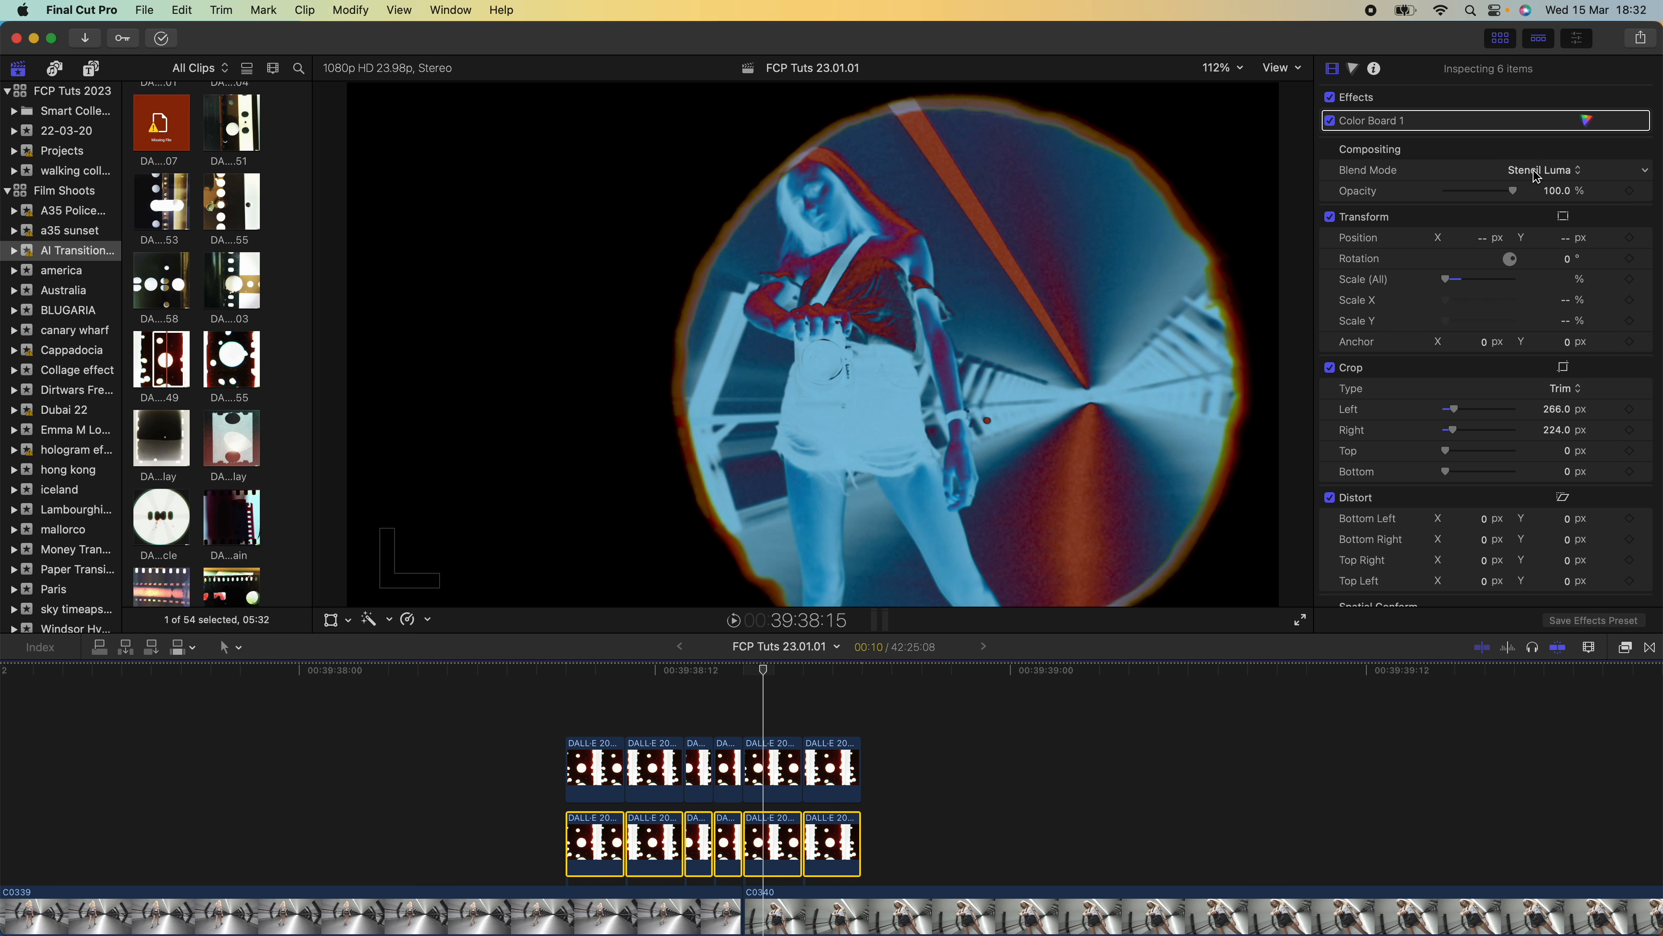
pyautogui.click(1537, 171)
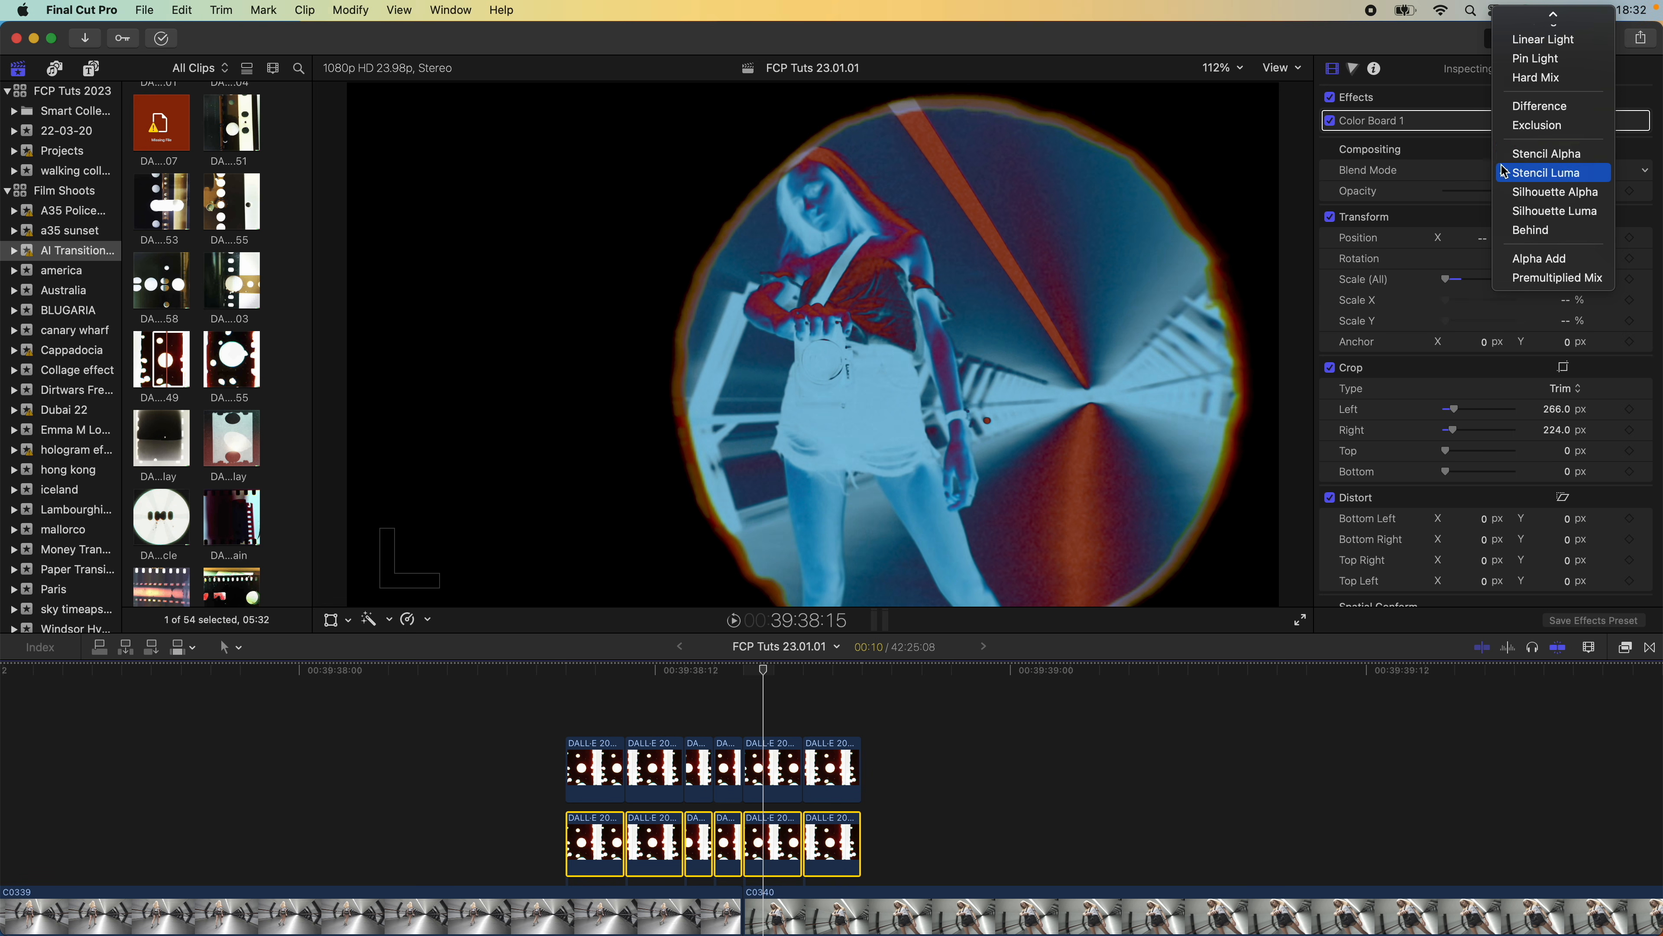
pyautogui.click(1540, 107)
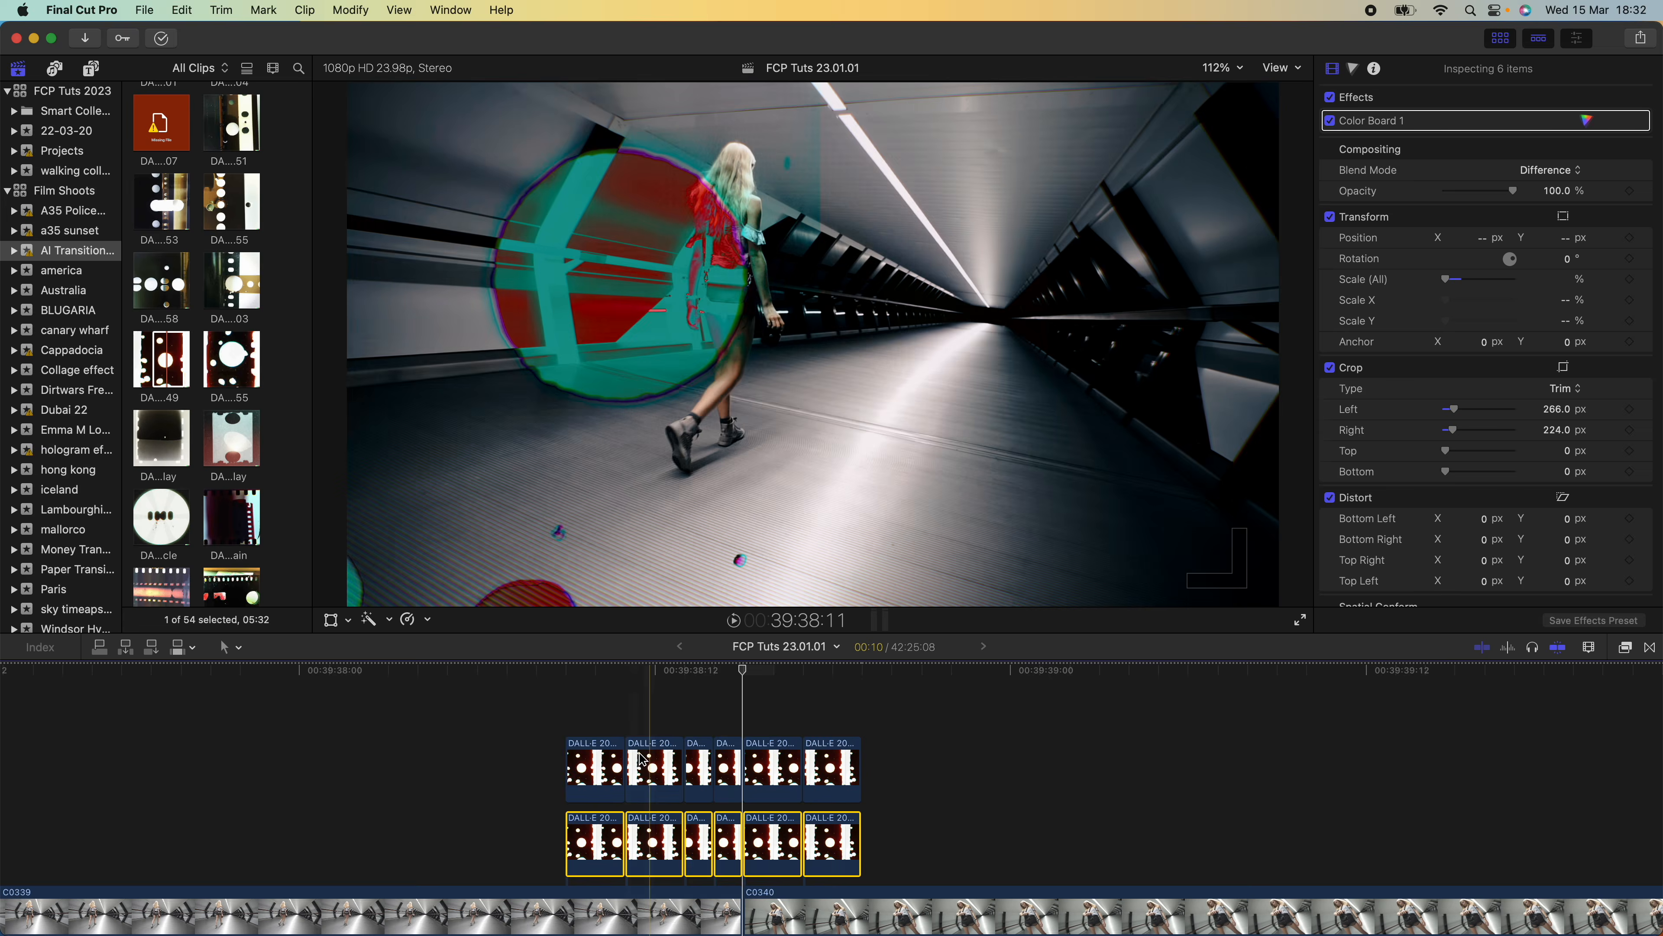
pyautogui.press('space')
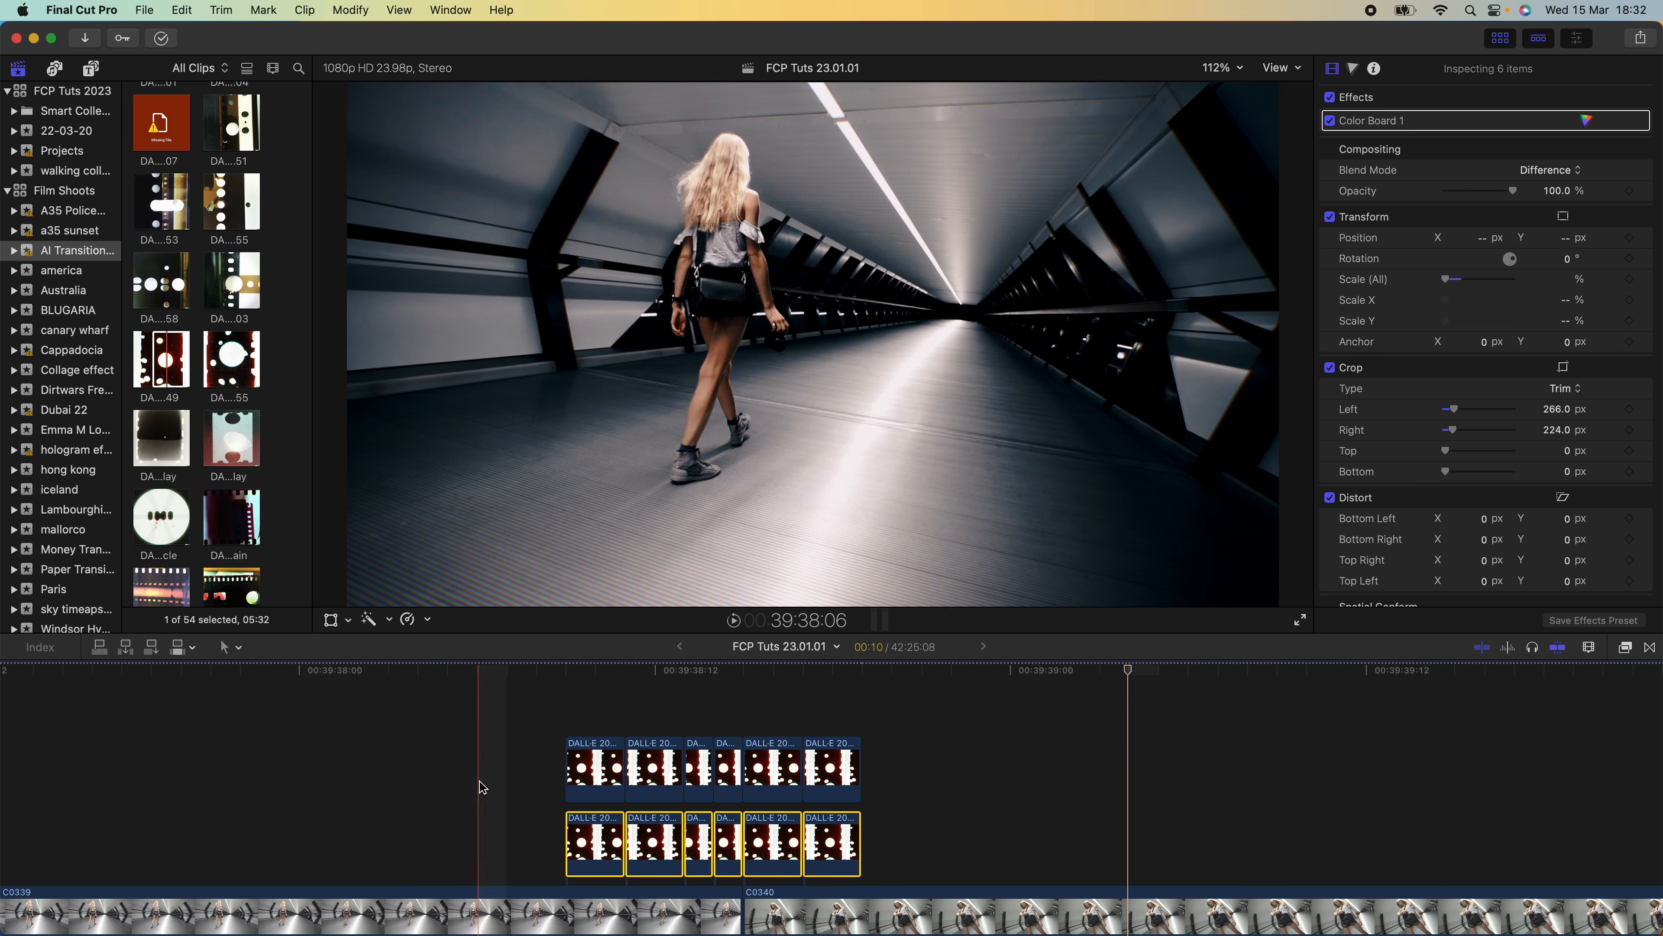
pyautogui.press('space')
pyautogui.press('super+z')
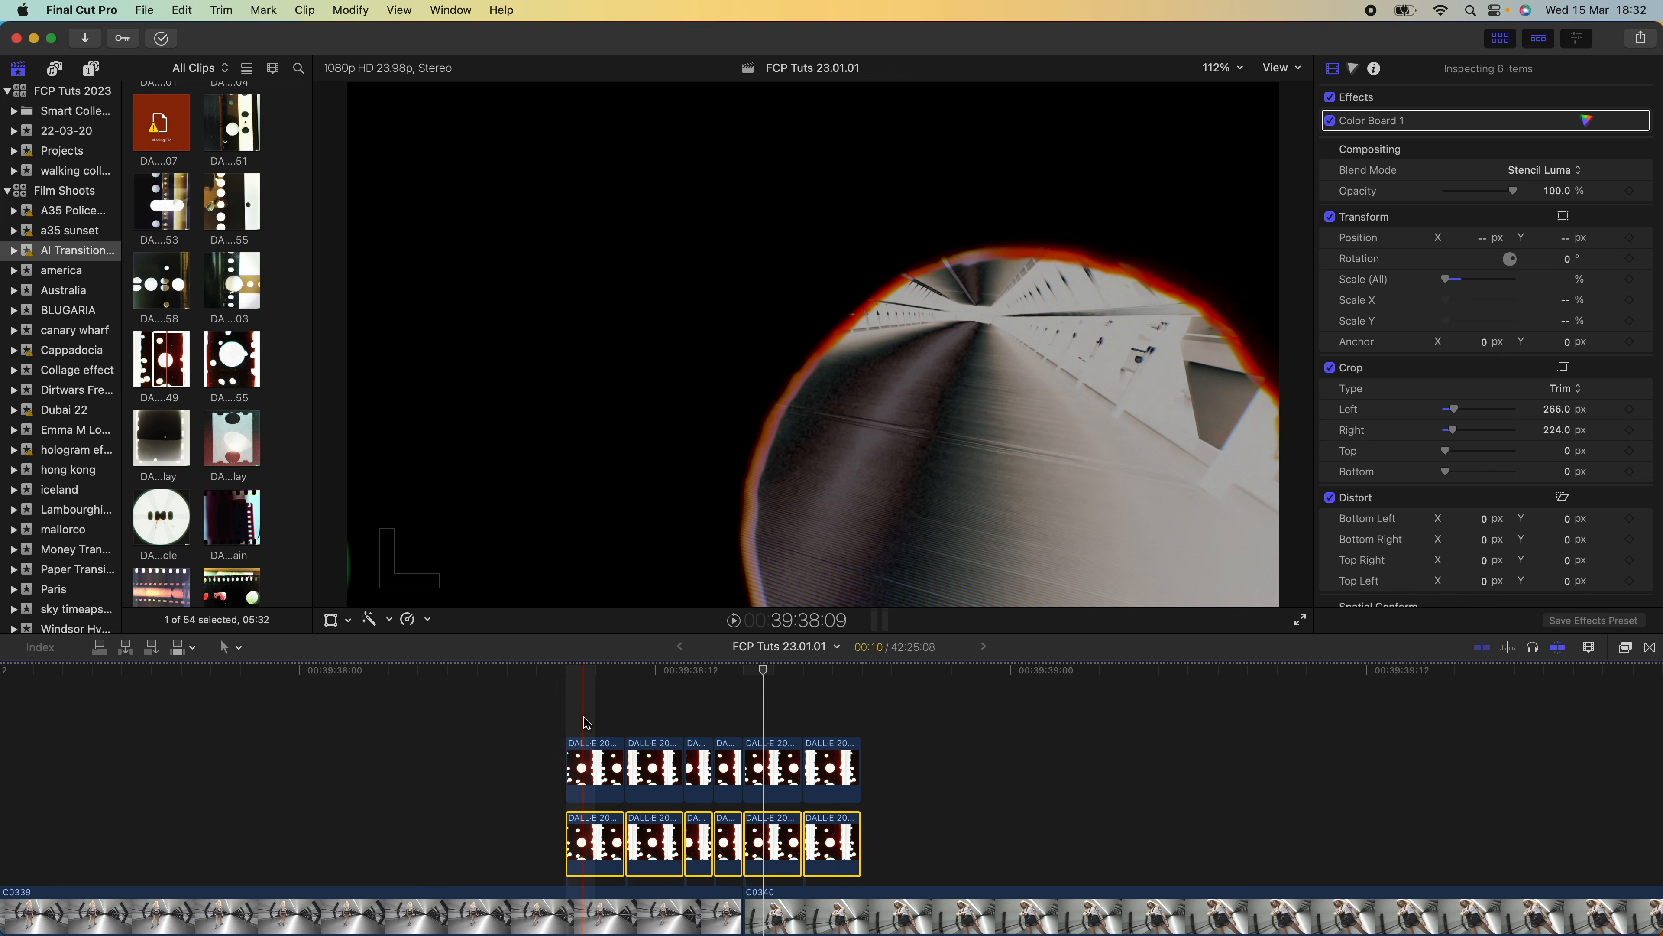
# Extend the upper overlay row outward by one frame at both its start and end, and play back the transition
pyautogui.hscroll(3, 614, 719)
pyautogui.hscroll(-3, 615, 718)
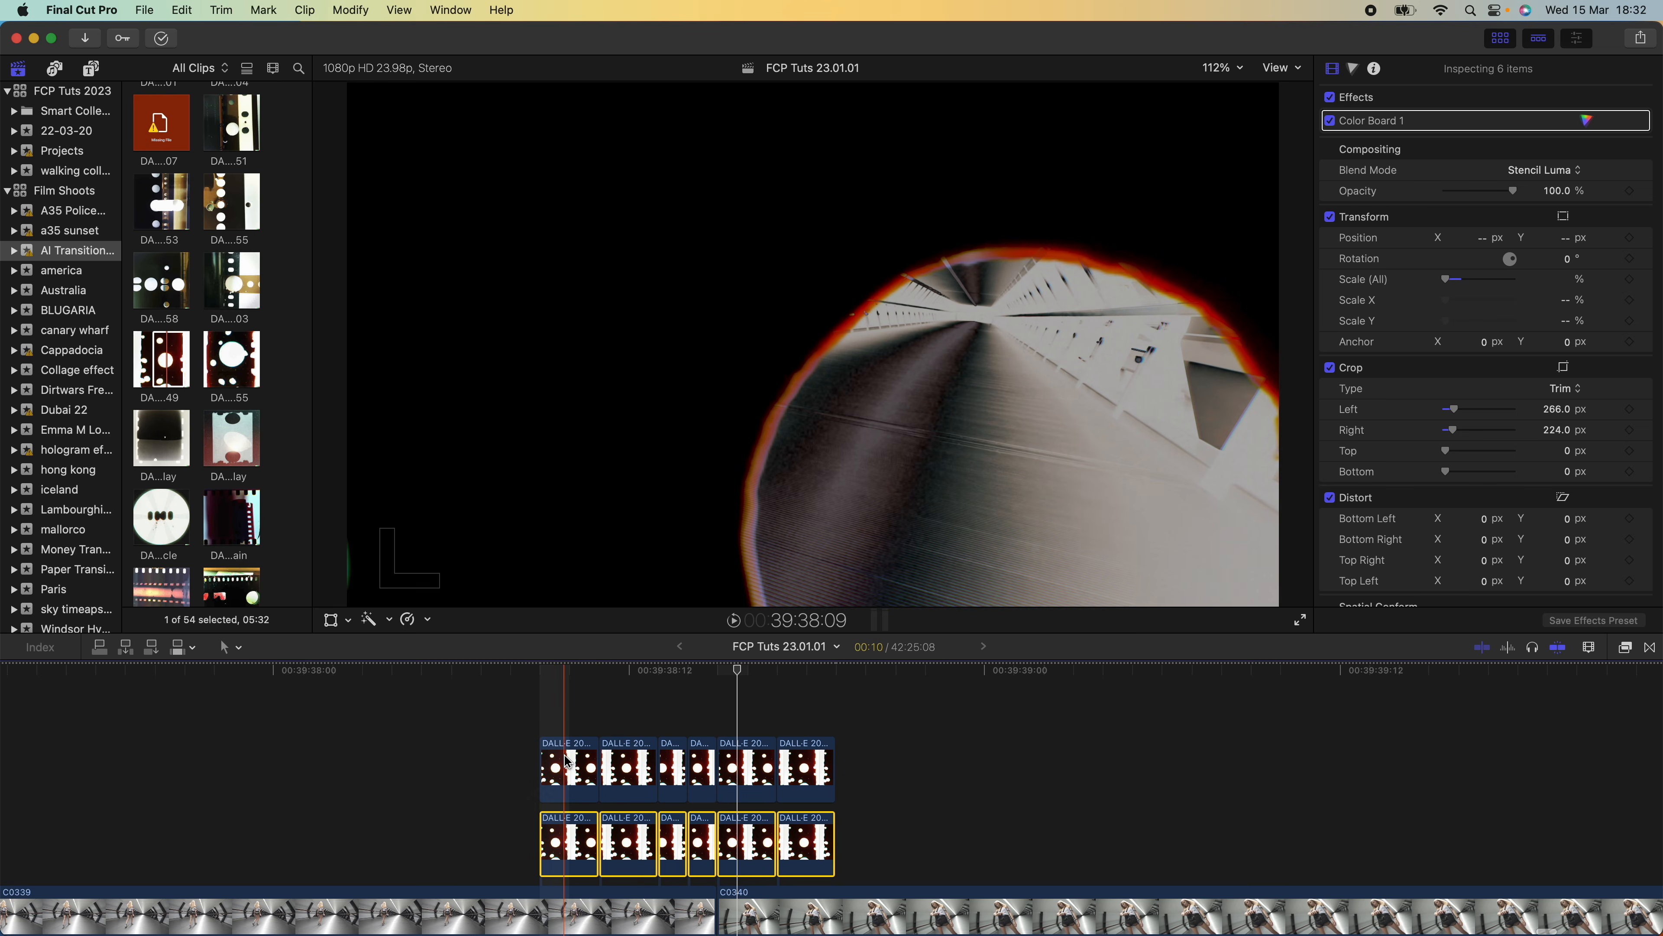
pyautogui.moveTo(545, 758); pyautogui.dragTo(516, 761)
pyautogui.moveTo(832, 772); pyautogui.dragTo(856, 771)
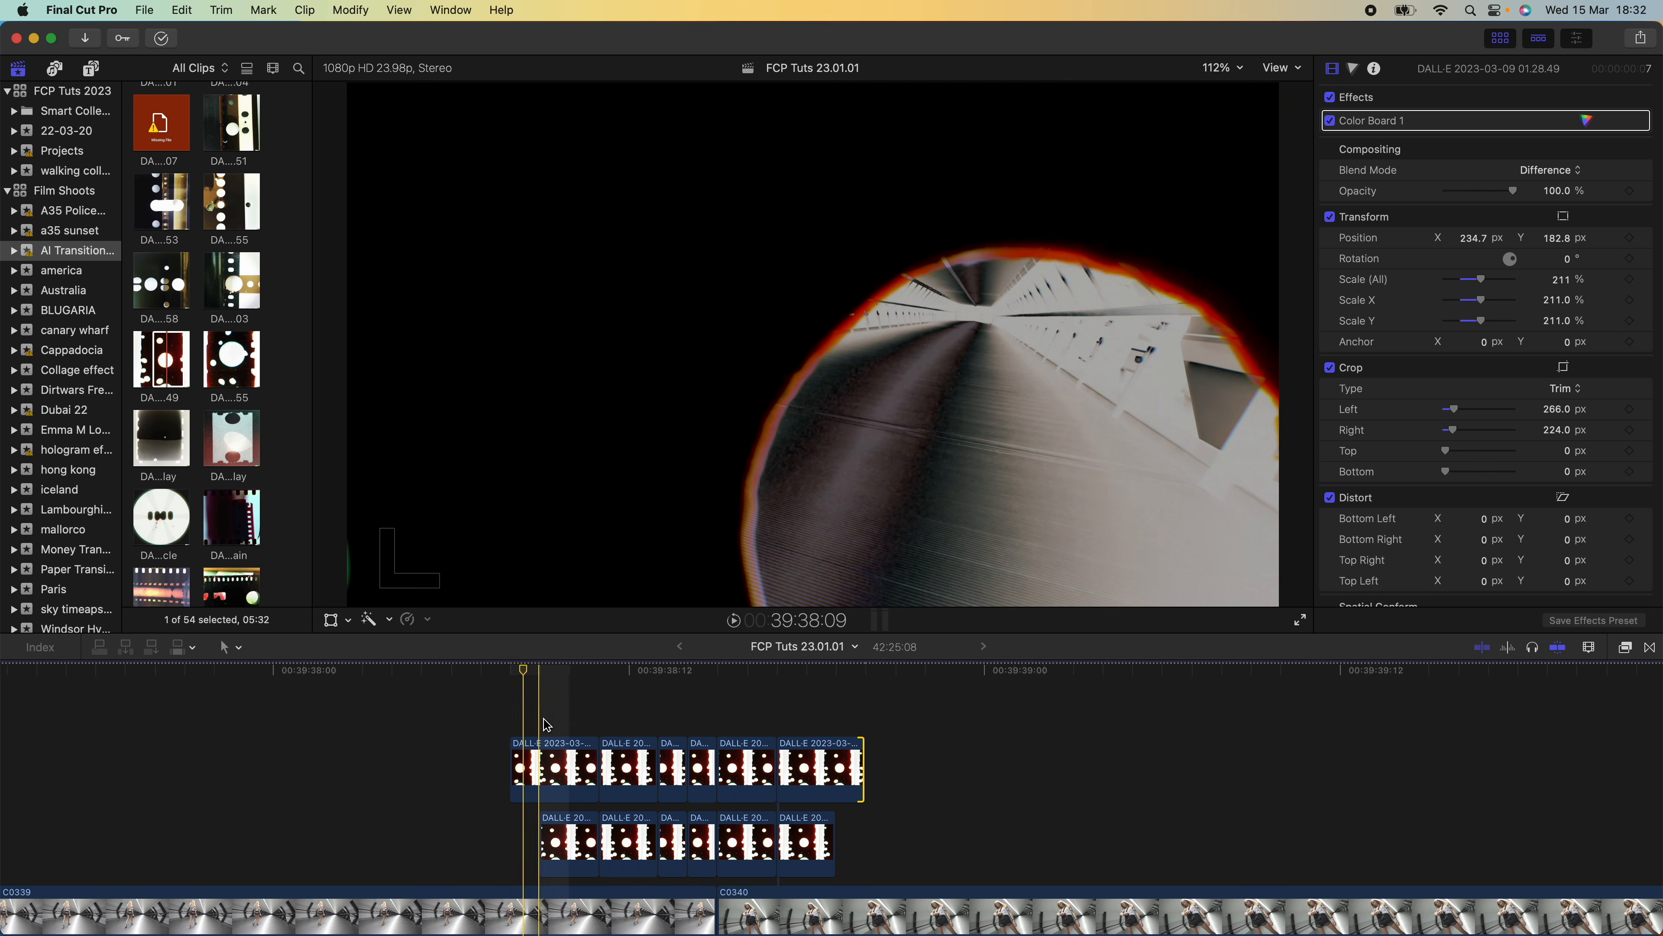
pyautogui.press('space')
pyautogui.press('space')
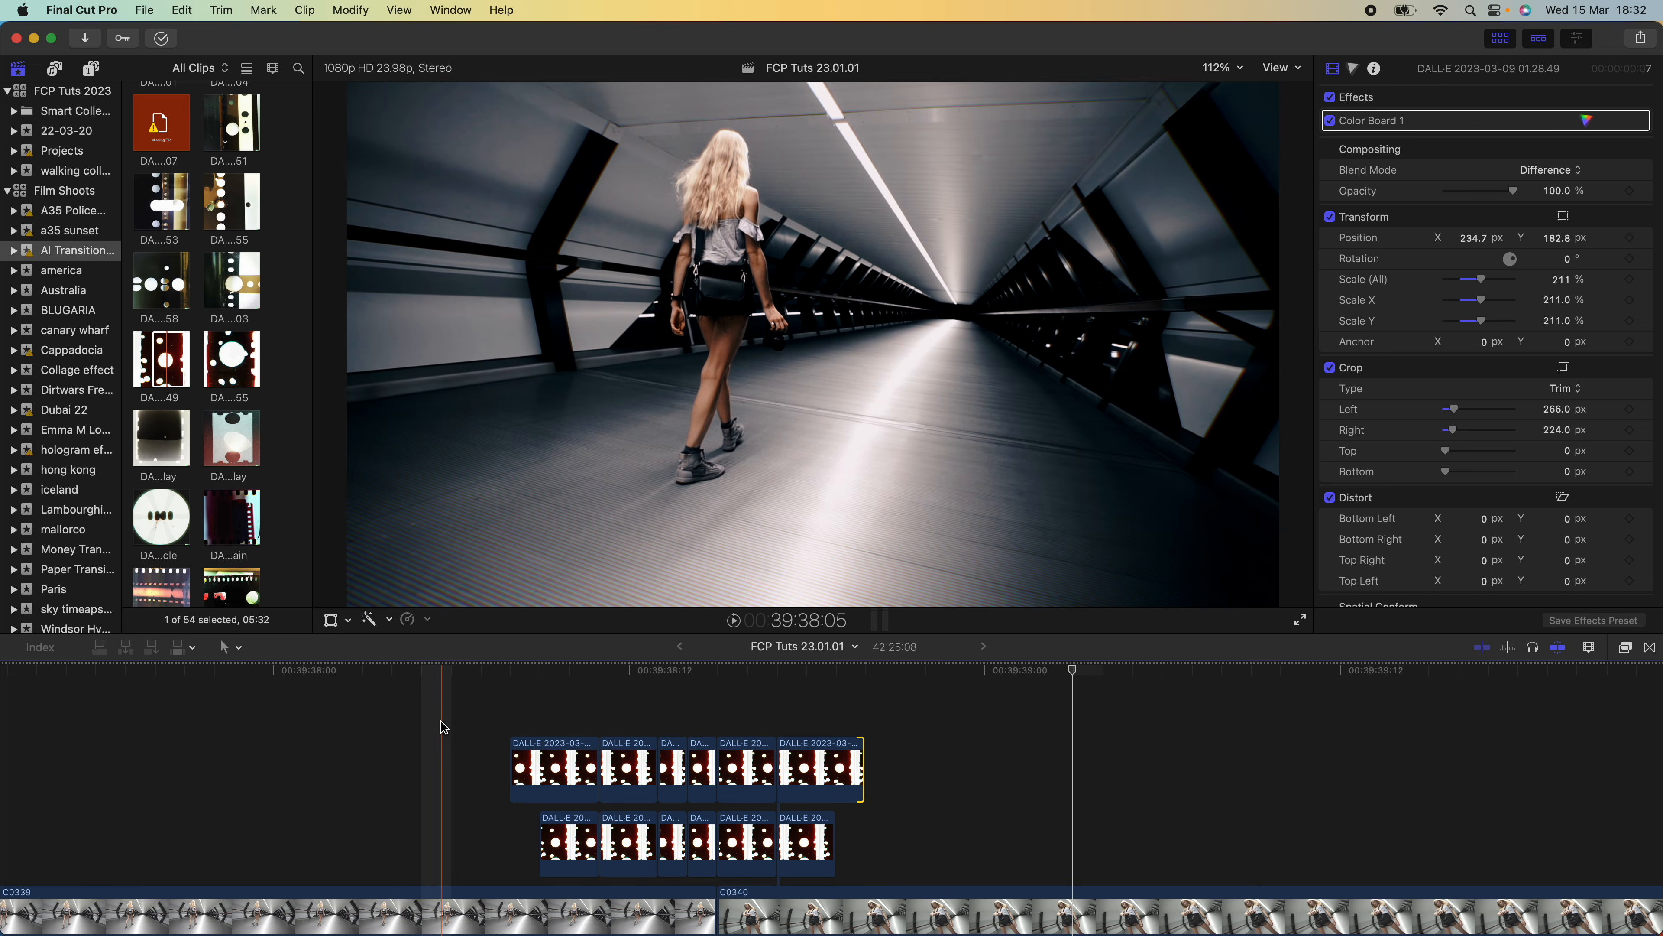
# Duplicate the six Difference segments onto a third row above, starting one frame earlier, and play back the transition
pyautogui.moveTo(440, 721); pyautogui.dragTo(866, 752)
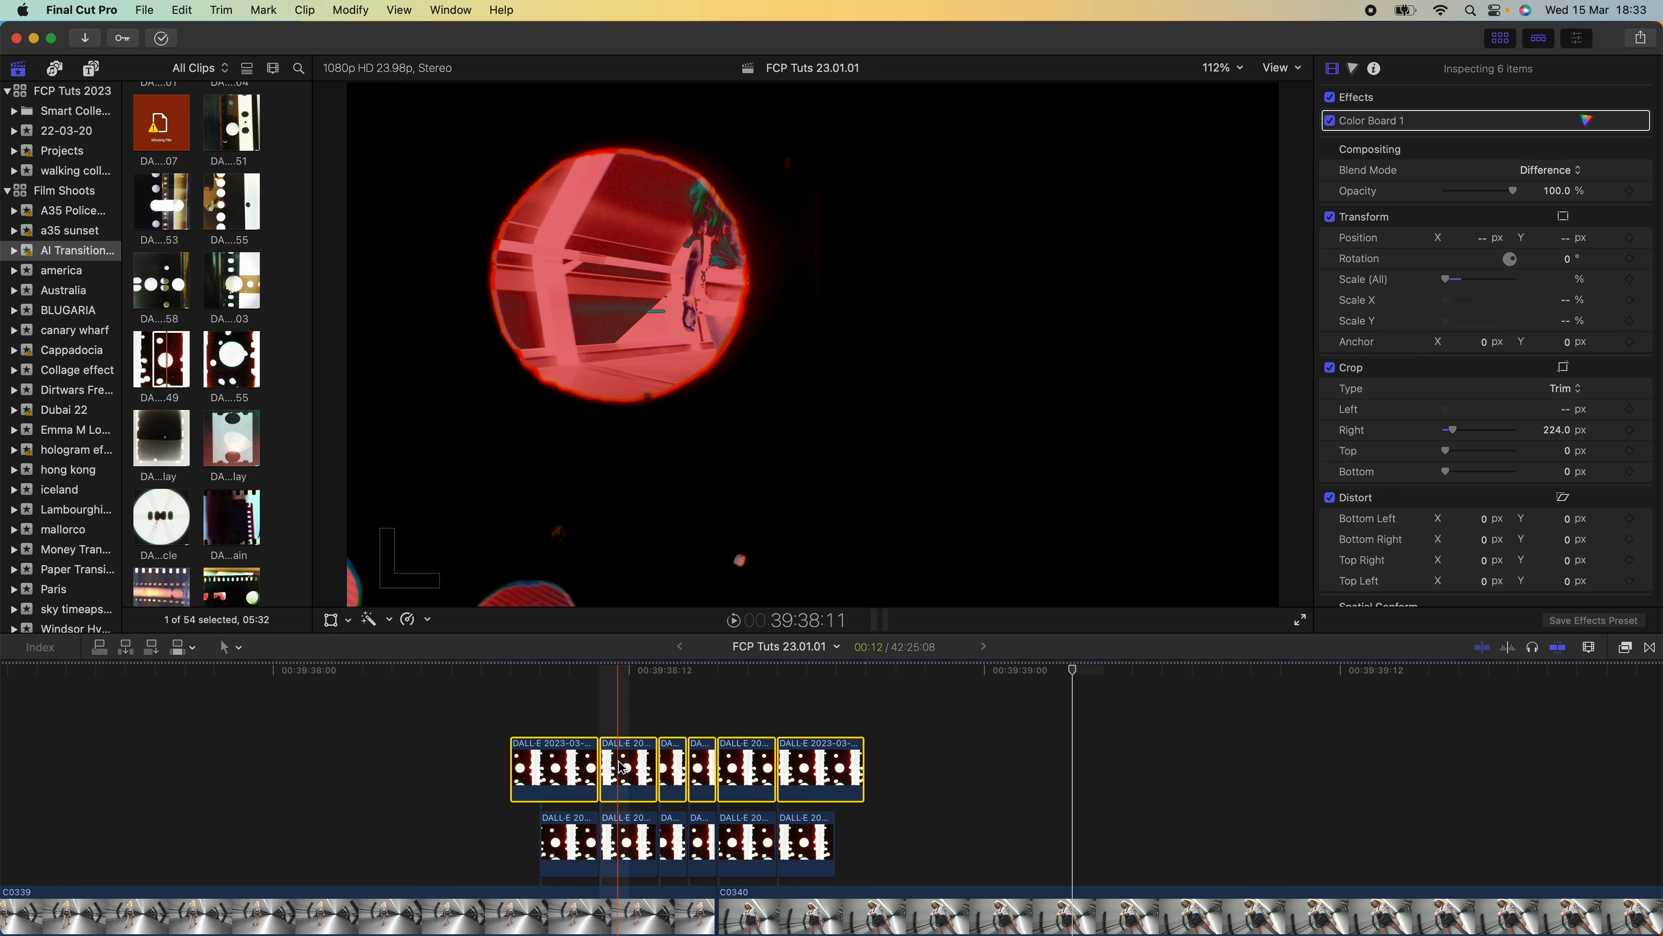
pyautogui.moveTo(629, 760); pyautogui.dragTo(630, 727)
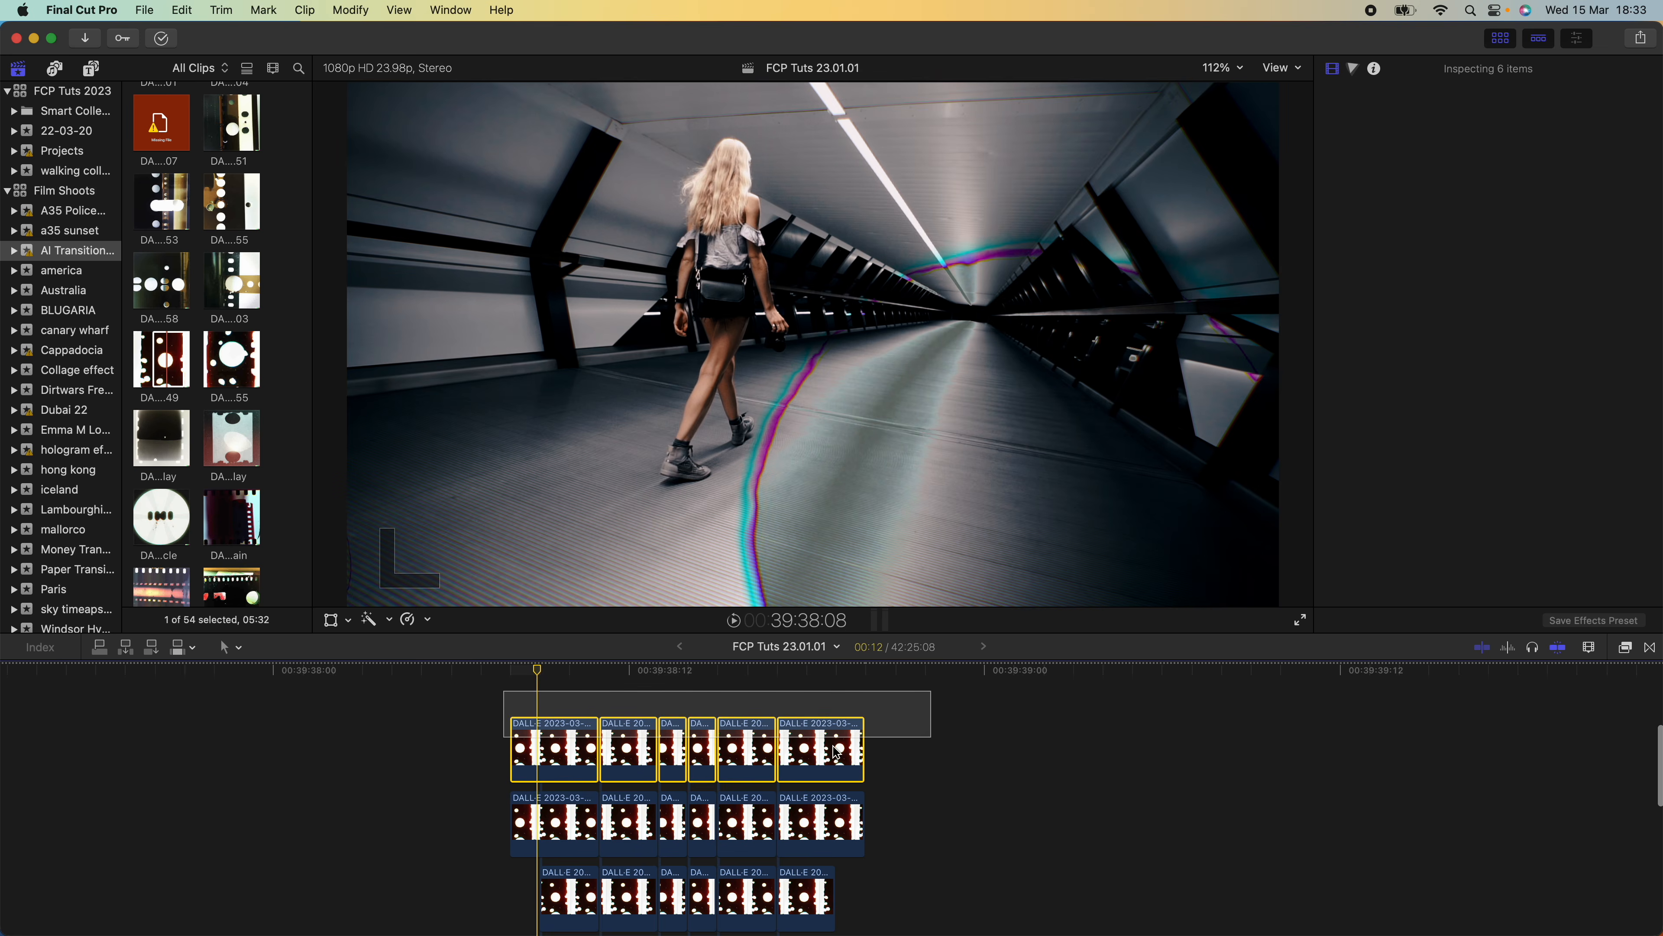
pyautogui.moveTo(819, 749)
pyautogui.mouseDown()
pyautogui.moveTo(845, 748)
pyautogui.moveTo(817, 747)
pyautogui.mouseUp()
pyautogui.scroll(-2, 572, 749)
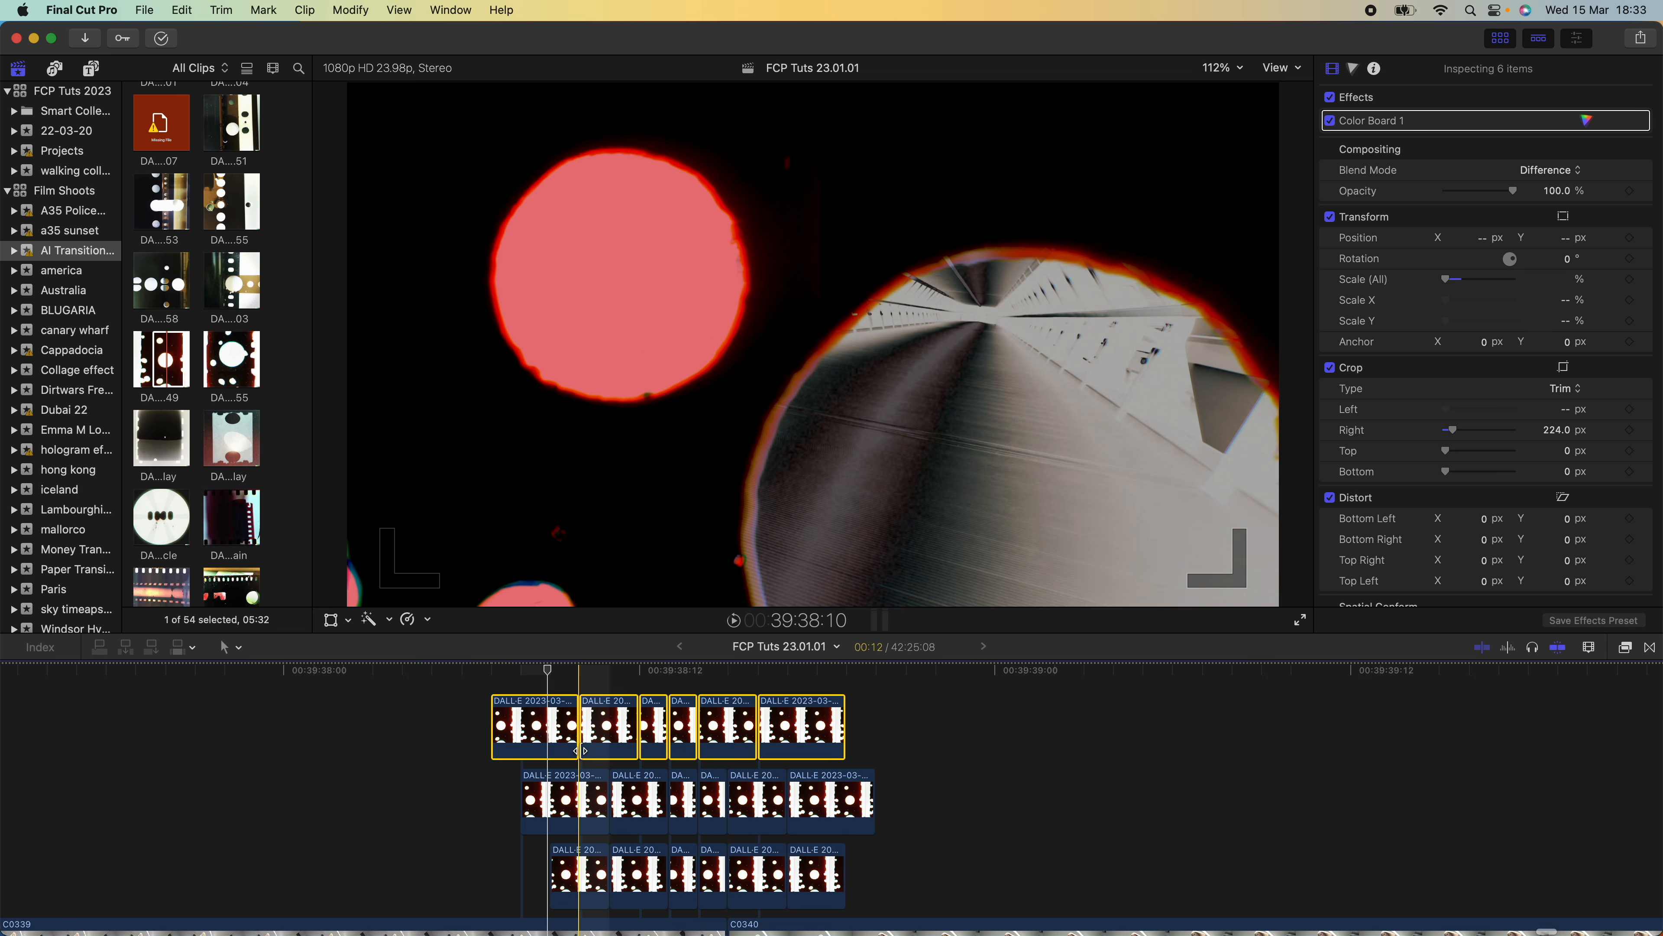
pyautogui.press('space')
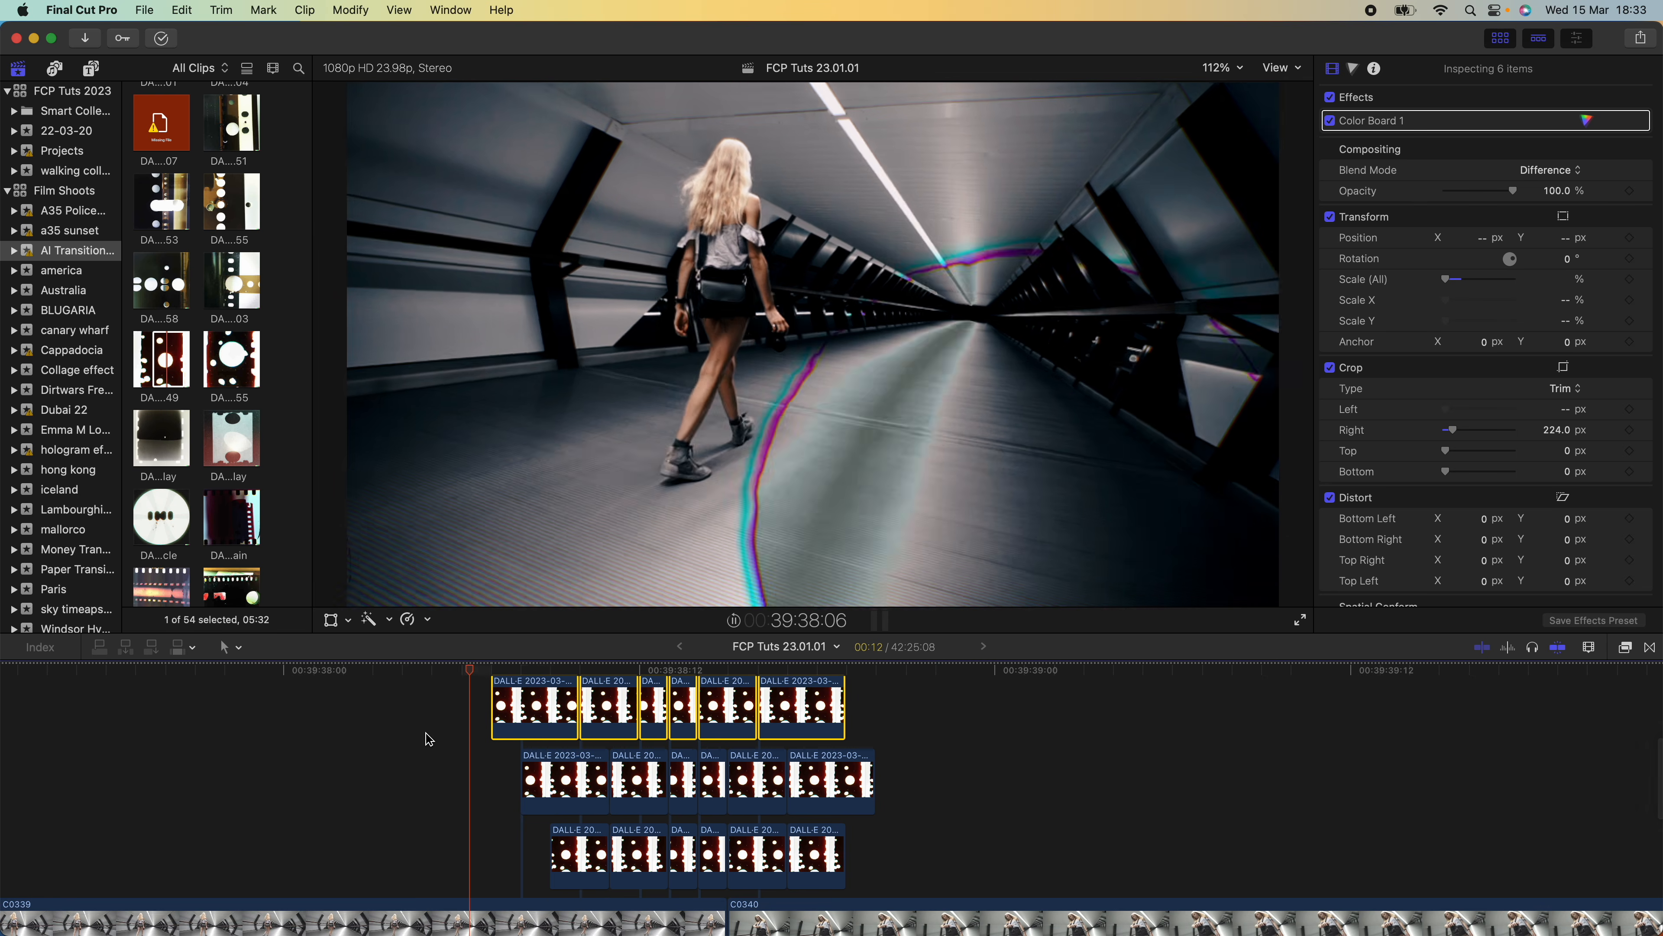
pyautogui.press('space')
pyautogui.press('space')
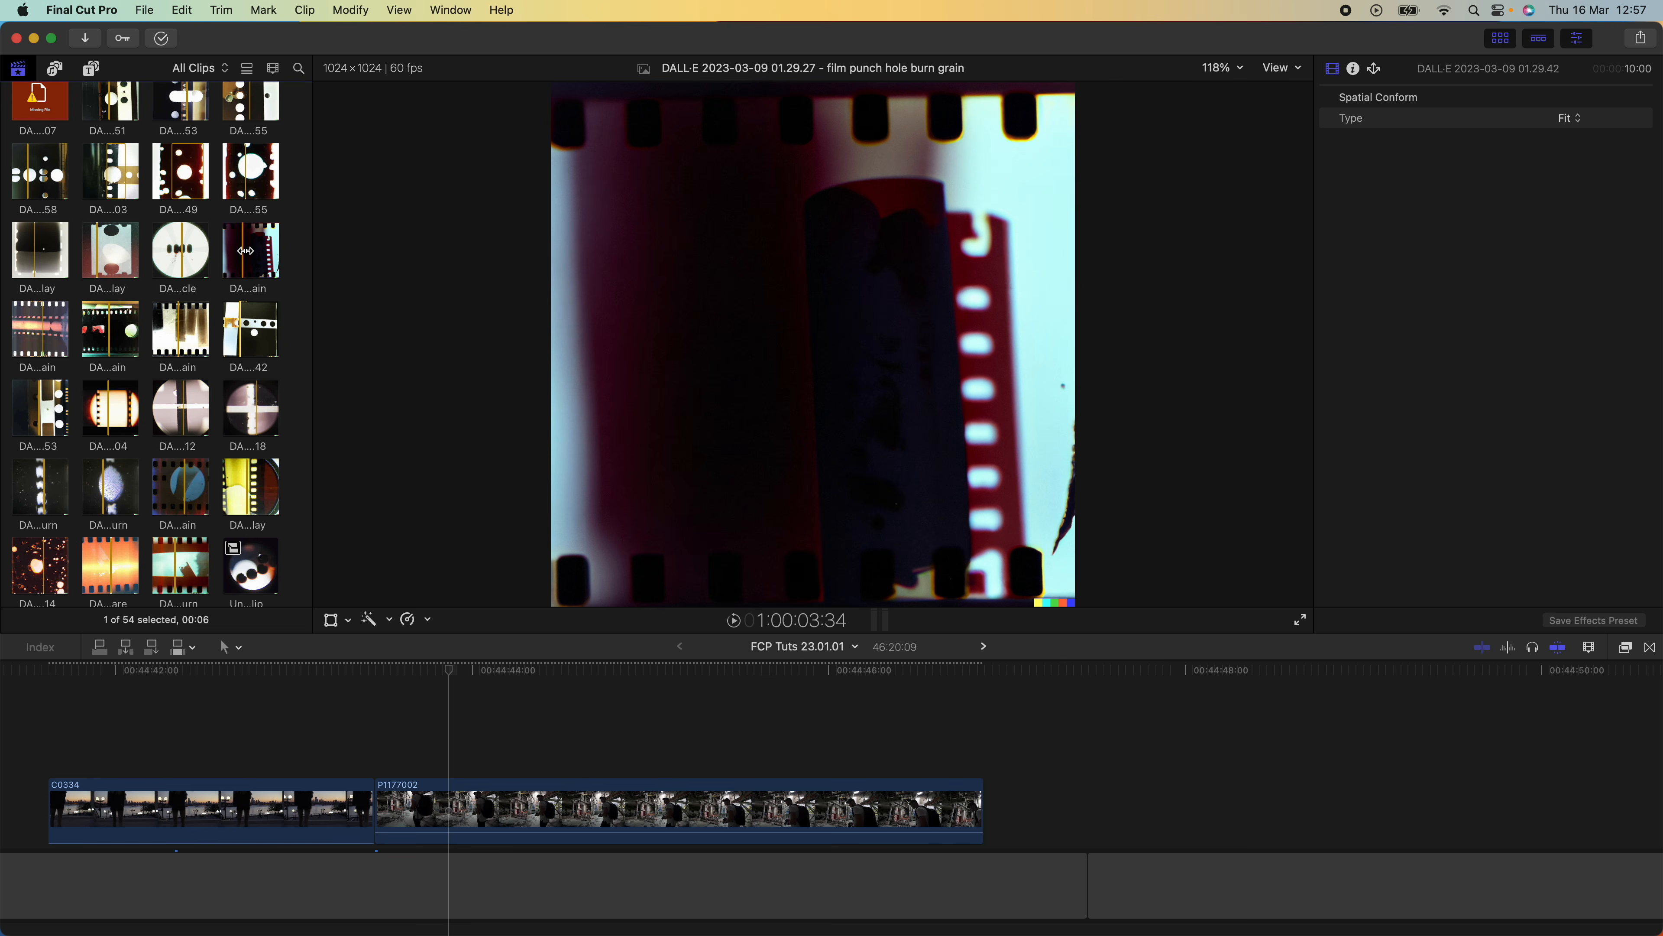
# Set the duration of the eight DALL·E film stills in the timeline to 2 frames each
pyautogui.keyDown('super'); pyautogui.click(154, 344); pyautogui.keyUp('super')
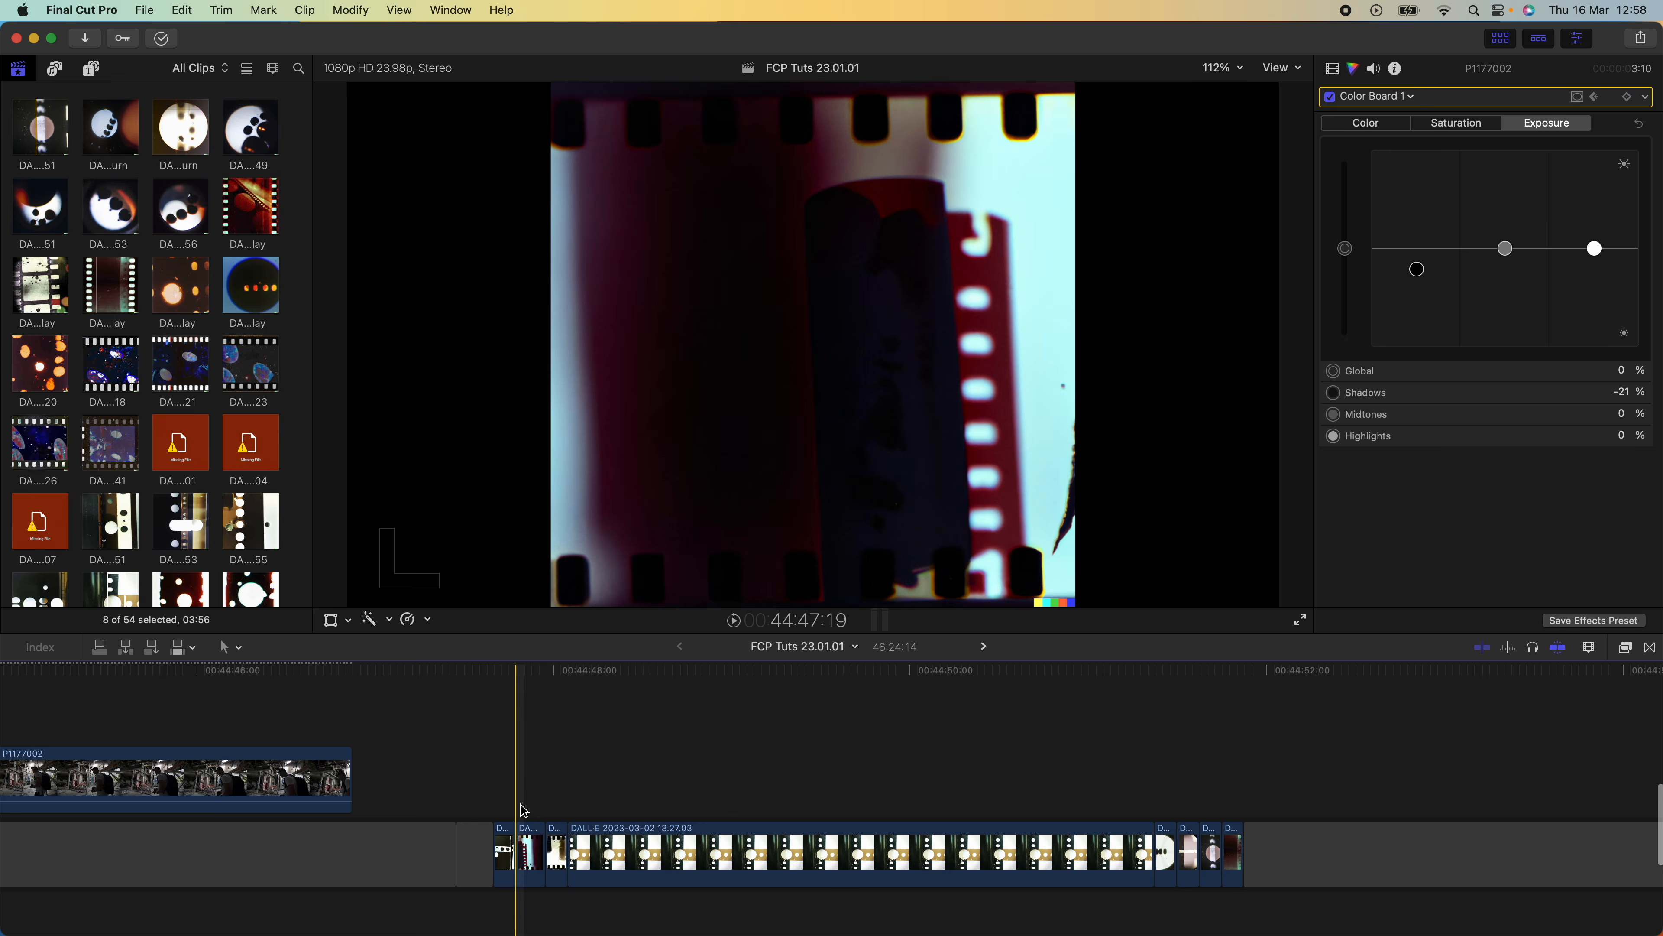
pyautogui.moveTo(502, 808); pyautogui.dragTo(1231, 858)
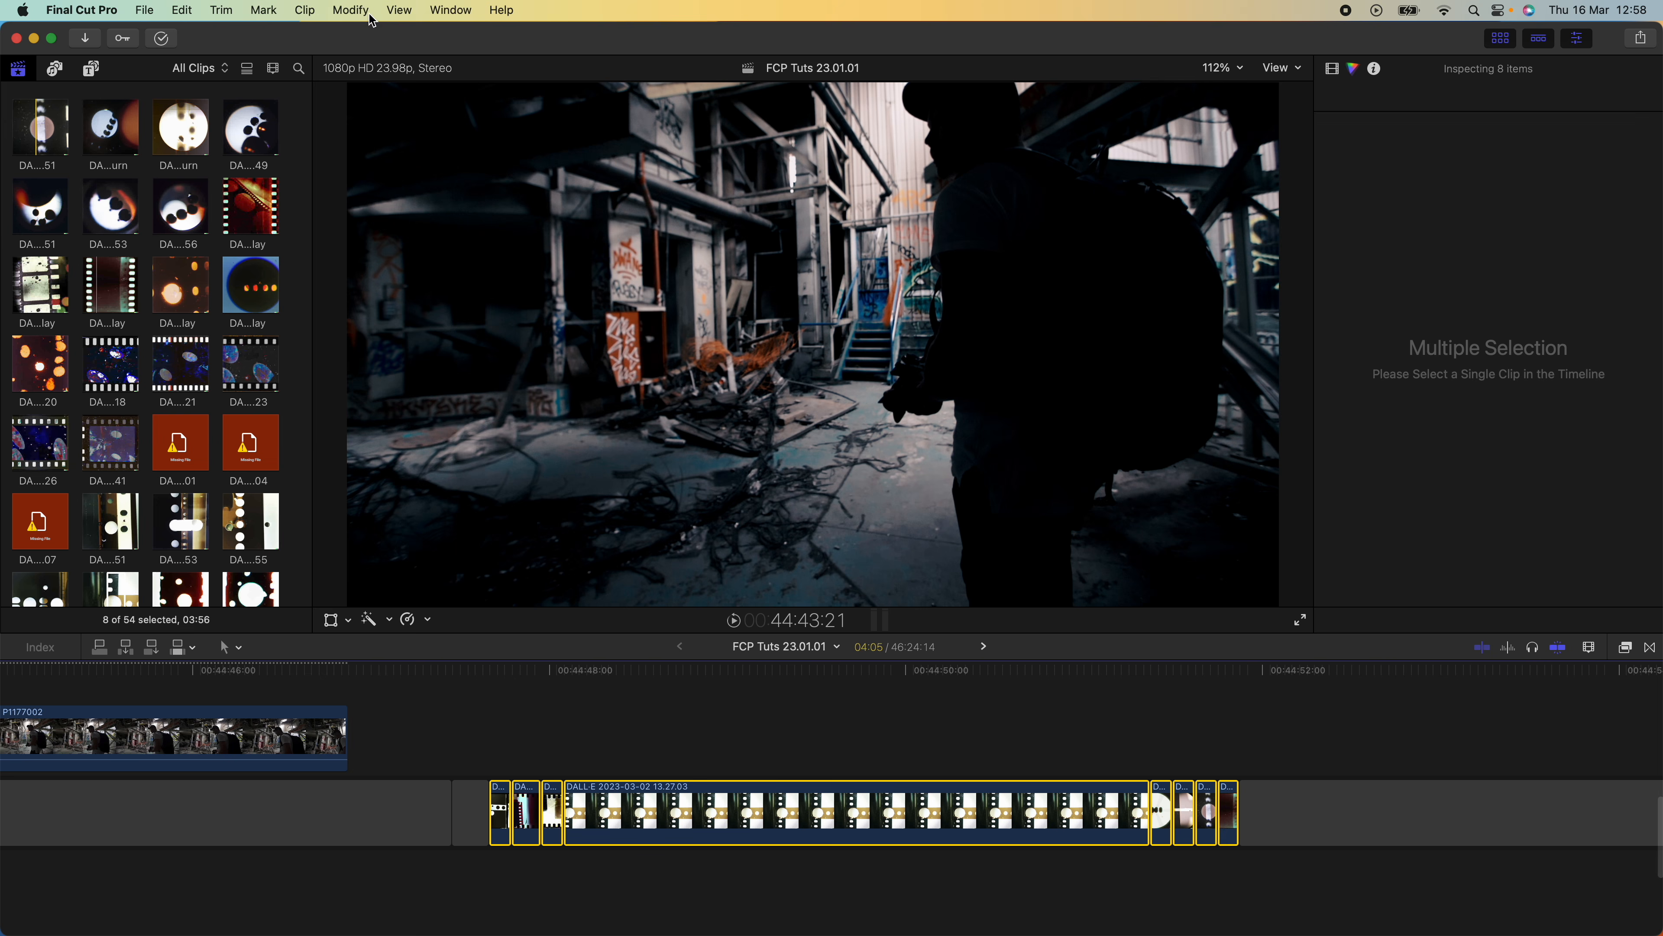
pyautogui.click(350, 10)
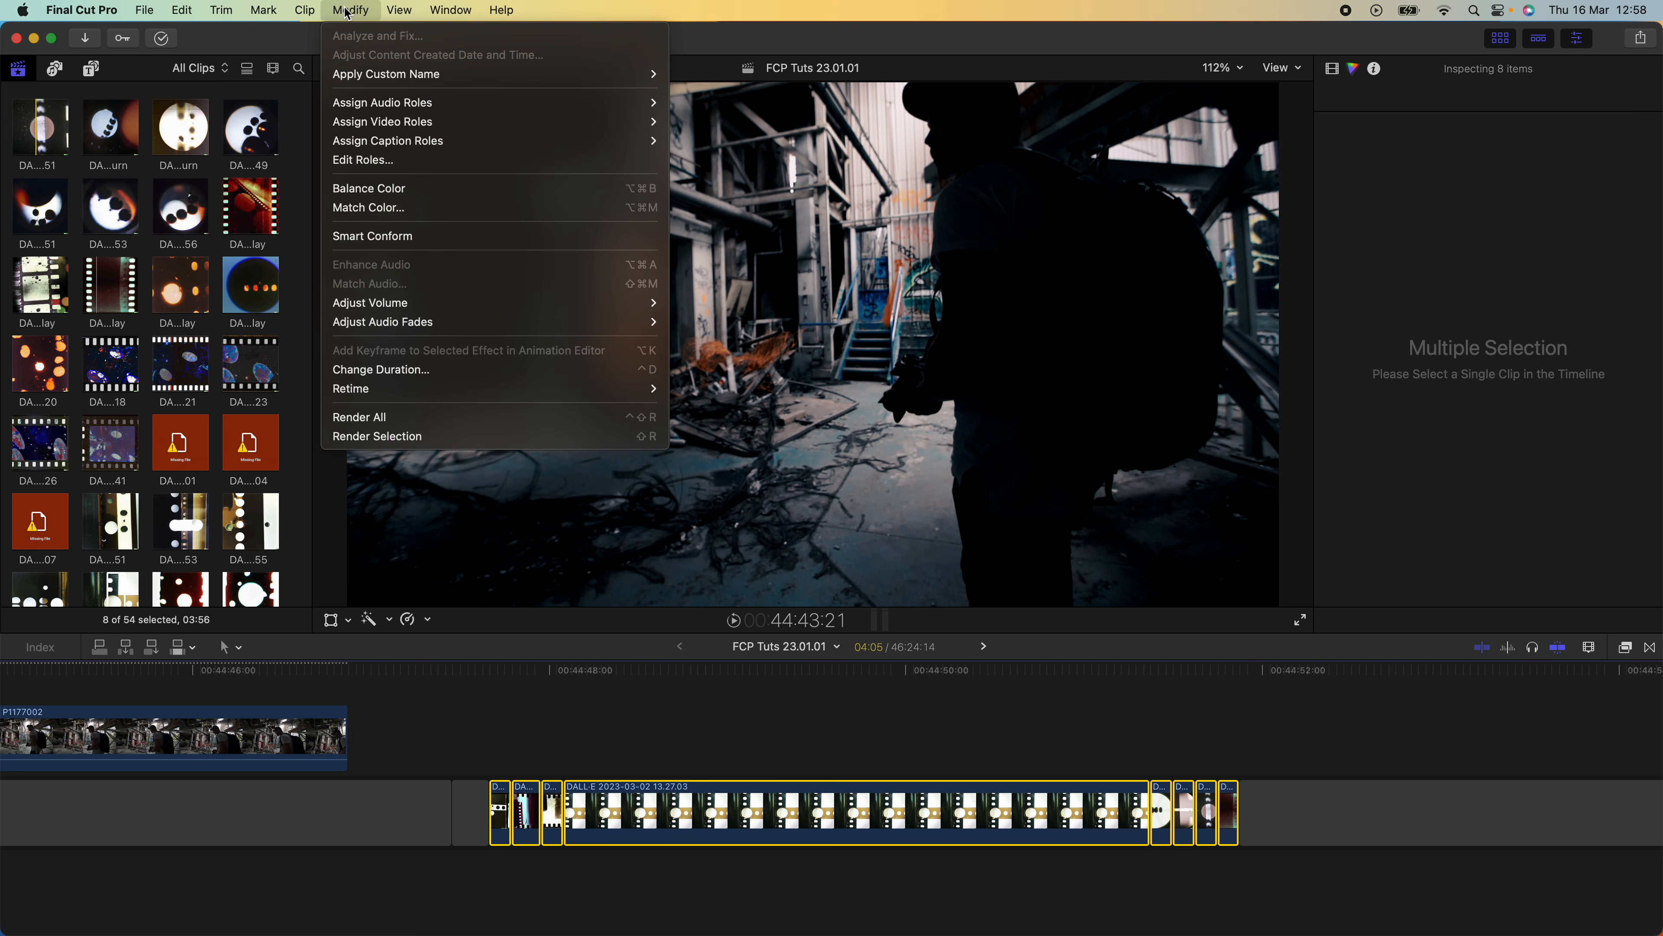
pyautogui.click(424, 371)
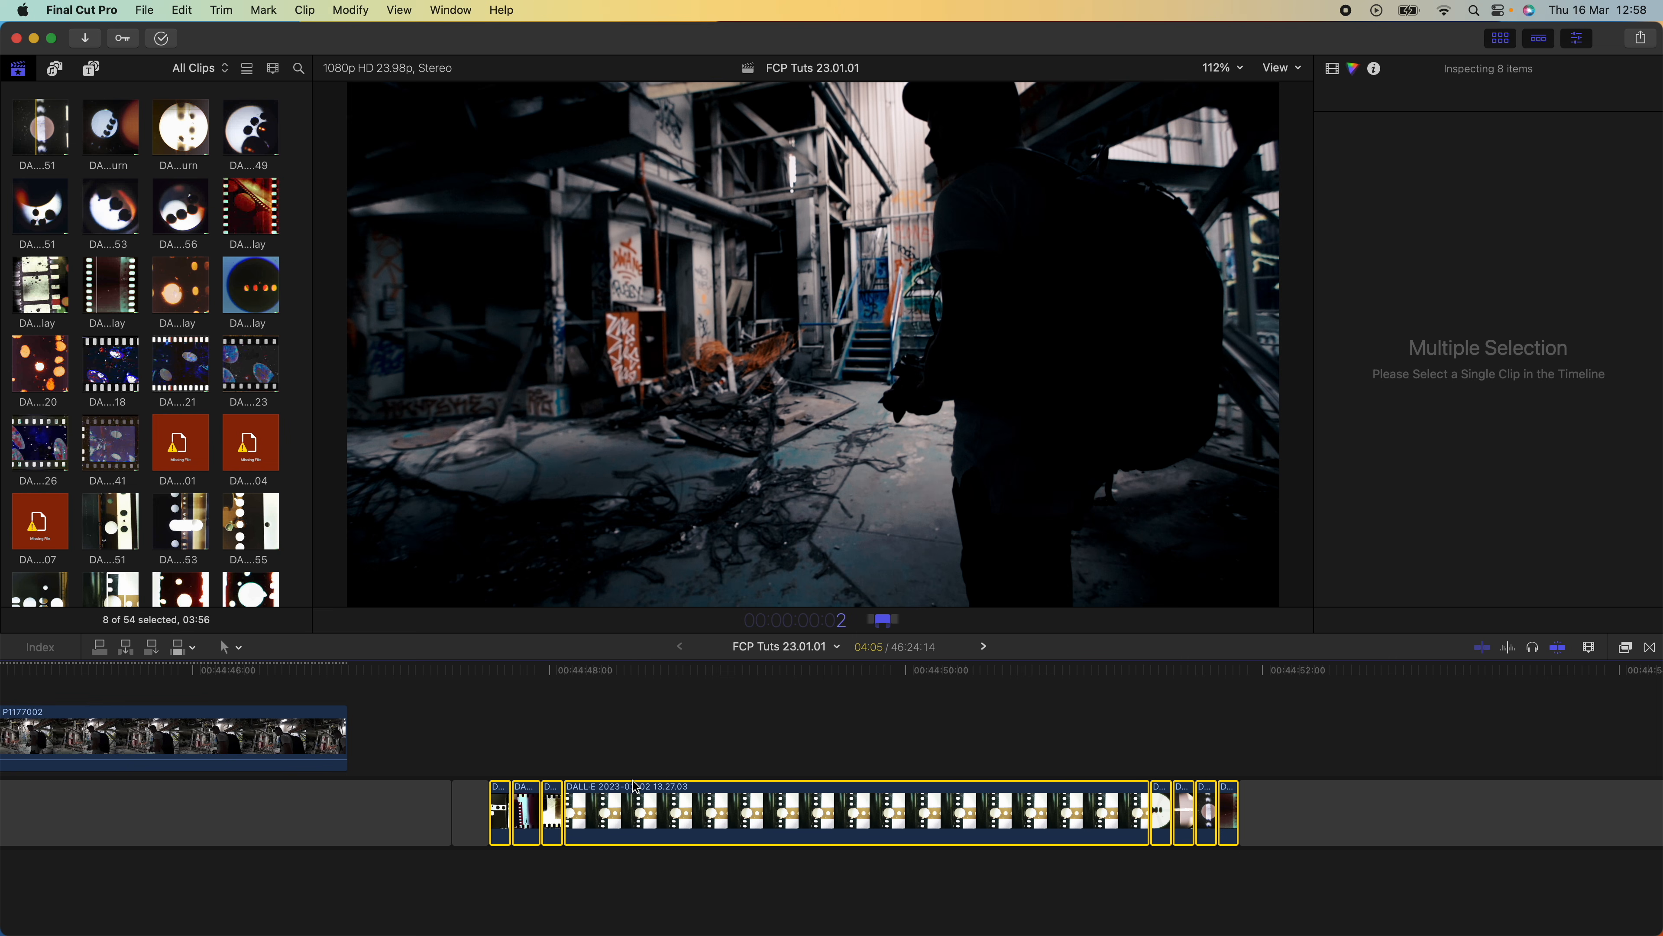
pyautogui.write('2')
pyautogui.press('Return')
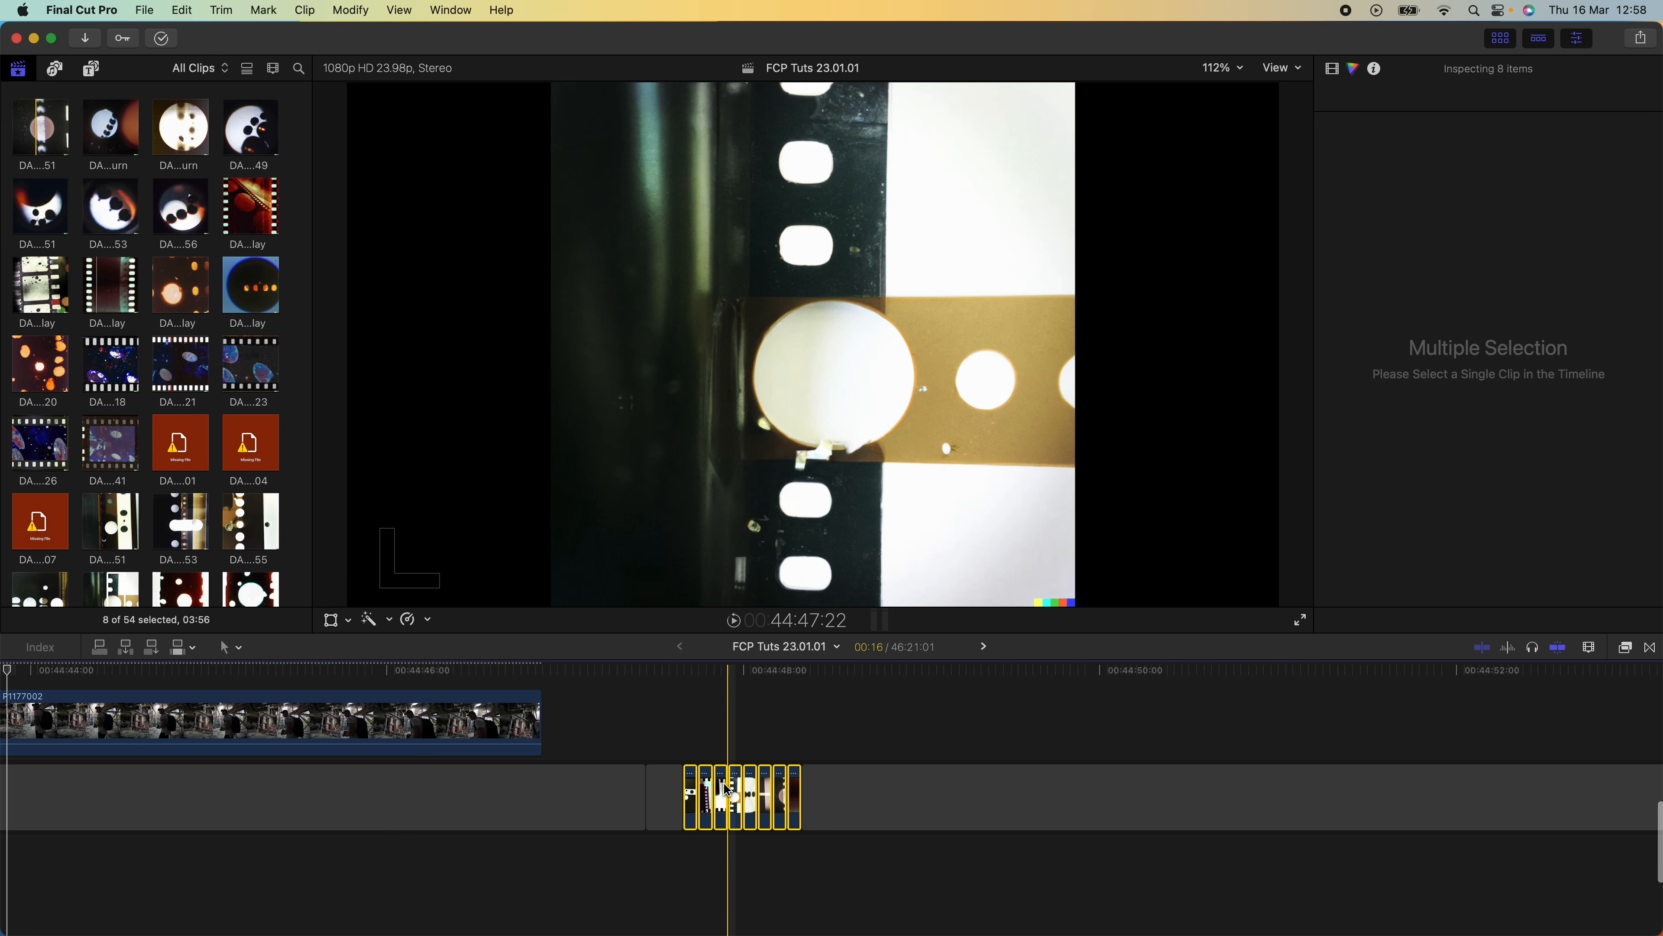
# Combine the eight shortened film stills into a new compound clip
pyautogui.rightClick(727, 788)
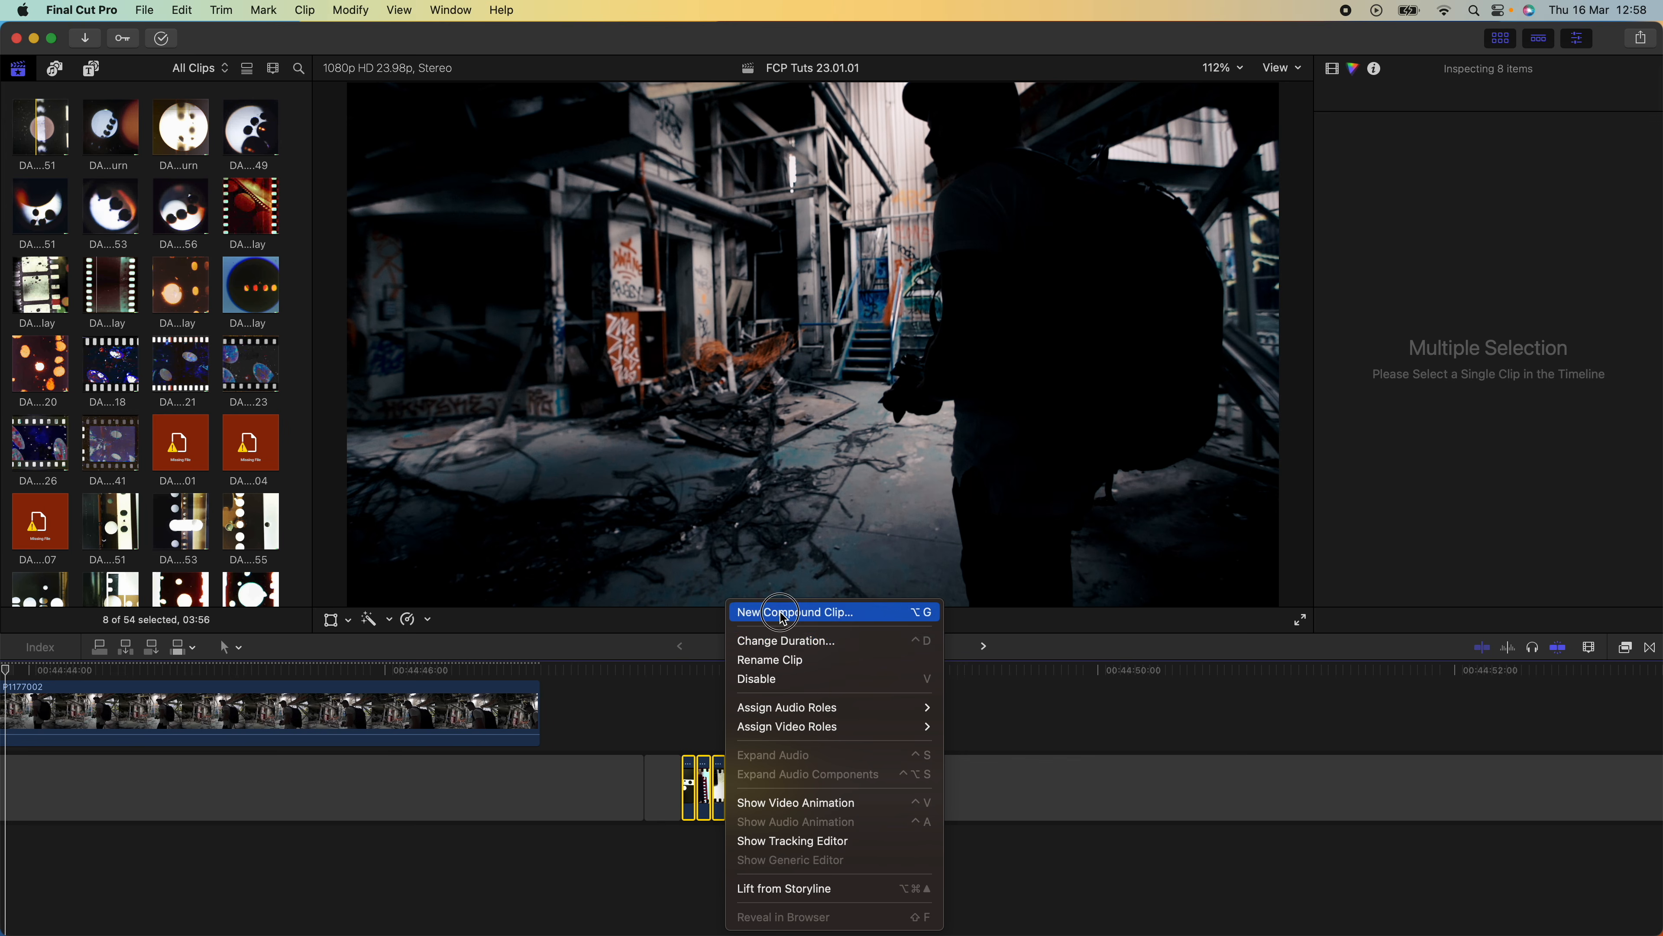
pyautogui.click(783, 613)
pyautogui.click(1061, 513)
# Move the compound clip above the main footage so it is centred over the cut between C0334 and P1177002
pyautogui.moveTo(865, 816); pyautogui.dragTo(368, 712)
pyautogui.hscroll(-10, 373, 714)
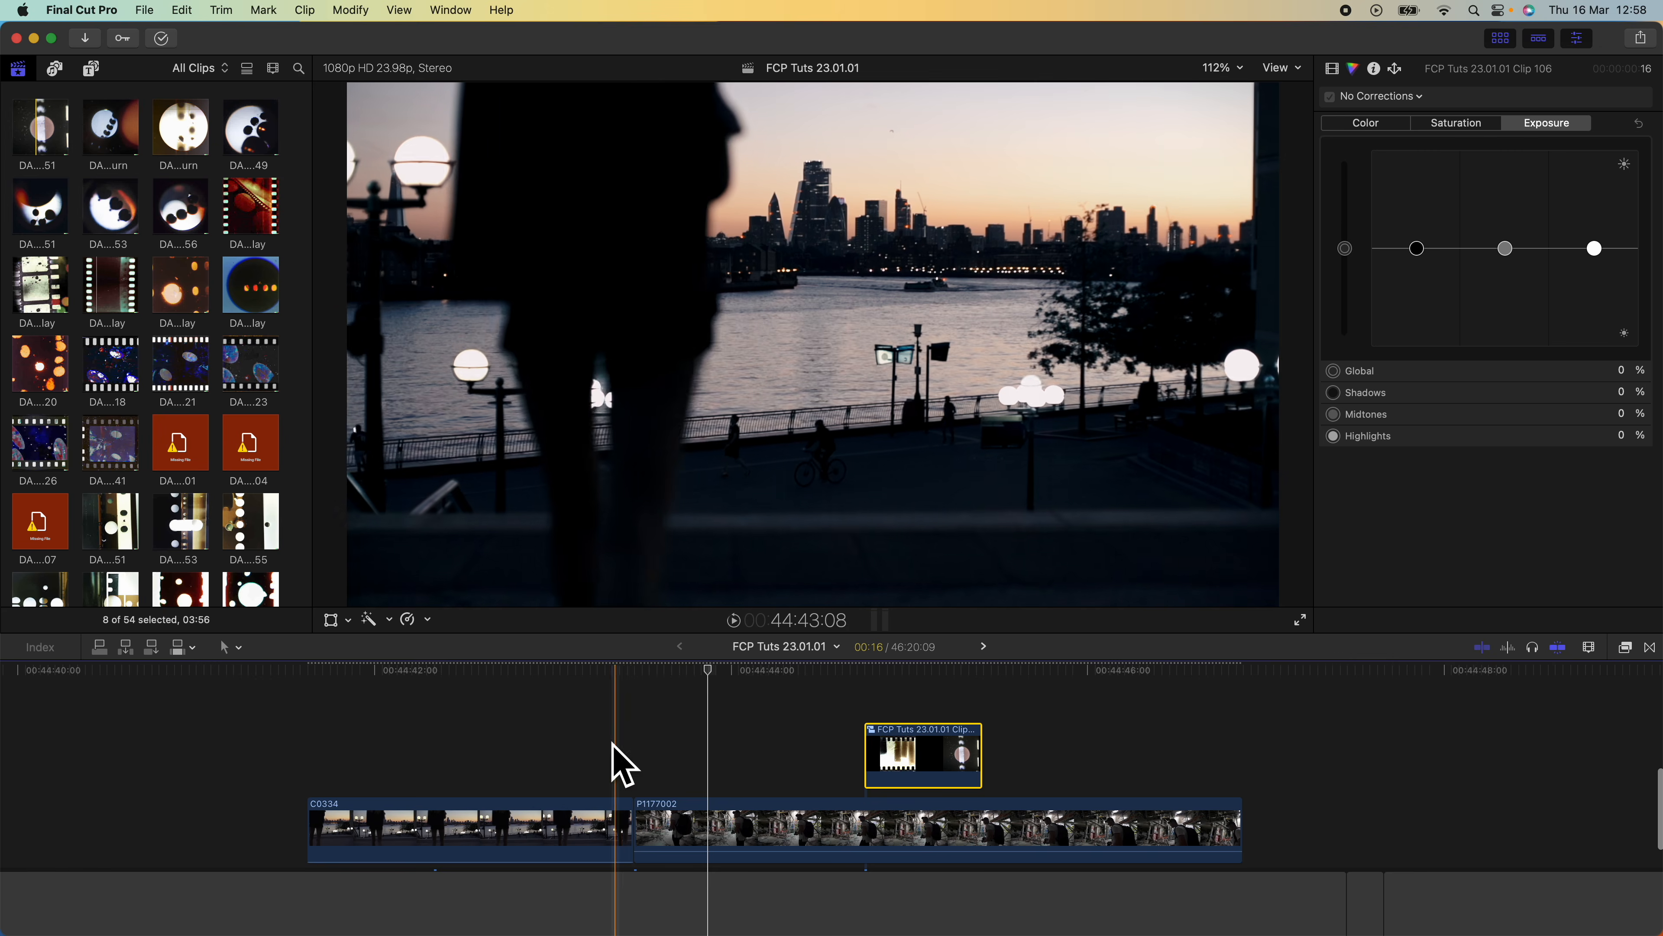
pyautogui.moveTo(906, 758); pyautogui.dragTo(616, 759)
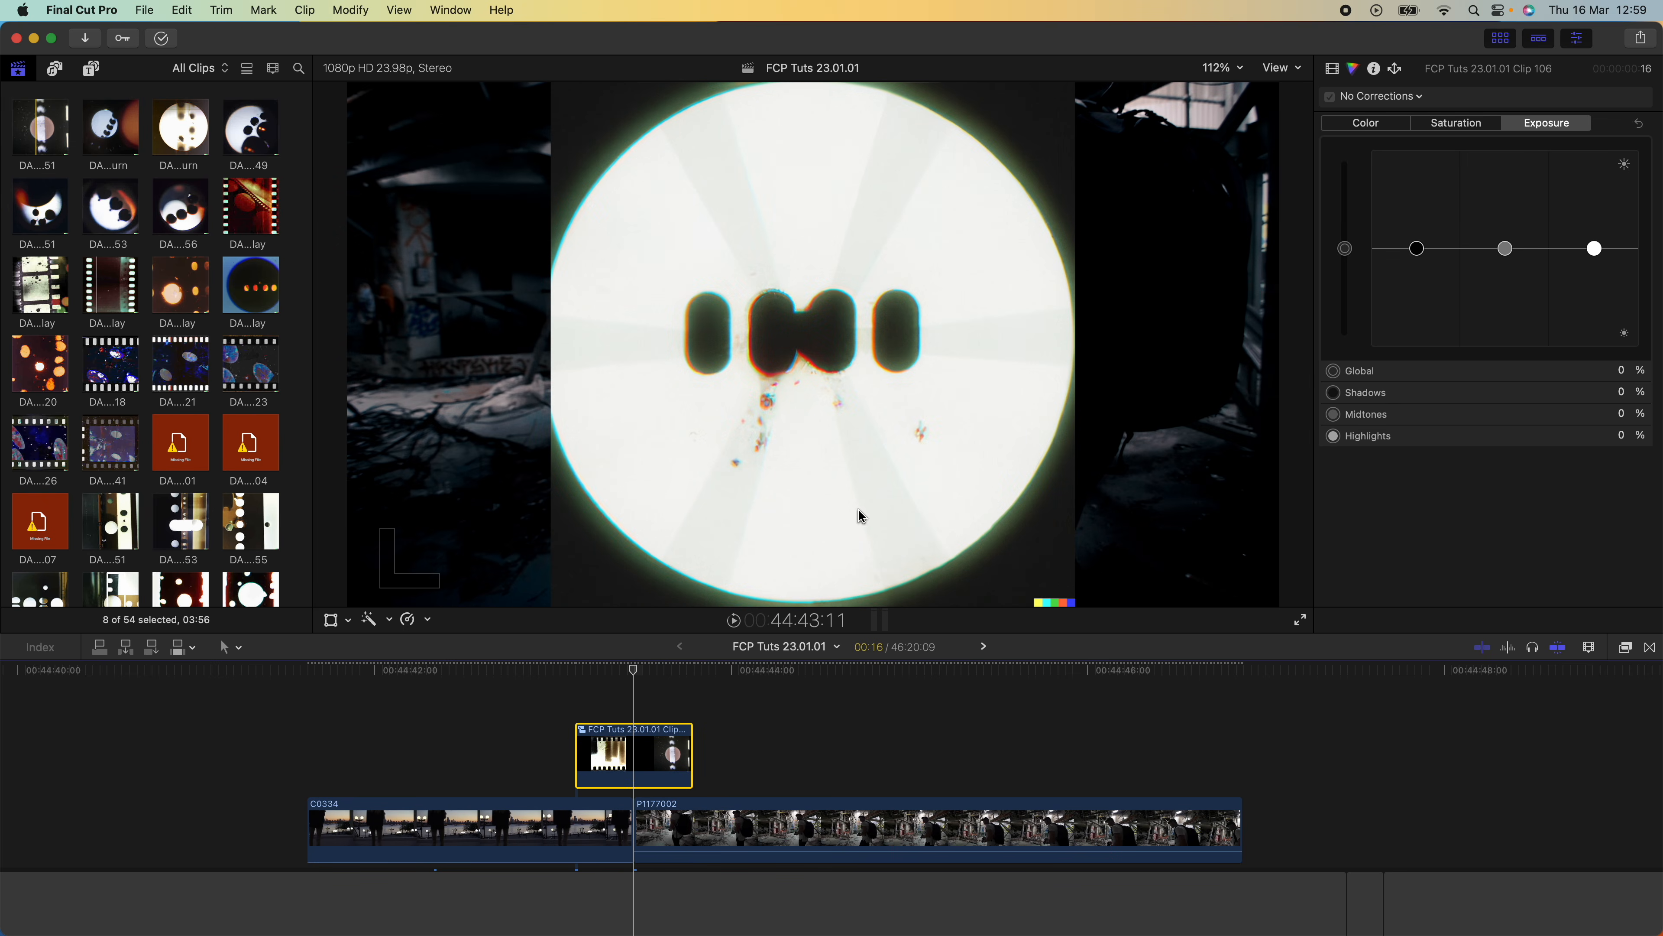
# Scale the compound clip to 180% so it fills the frame and set its blend mode to Stencil Luma
pyautogui.click(1331, 69)
pyautogui.moveTo(1465, 228); pyautogui.dragTo(1479, 234)
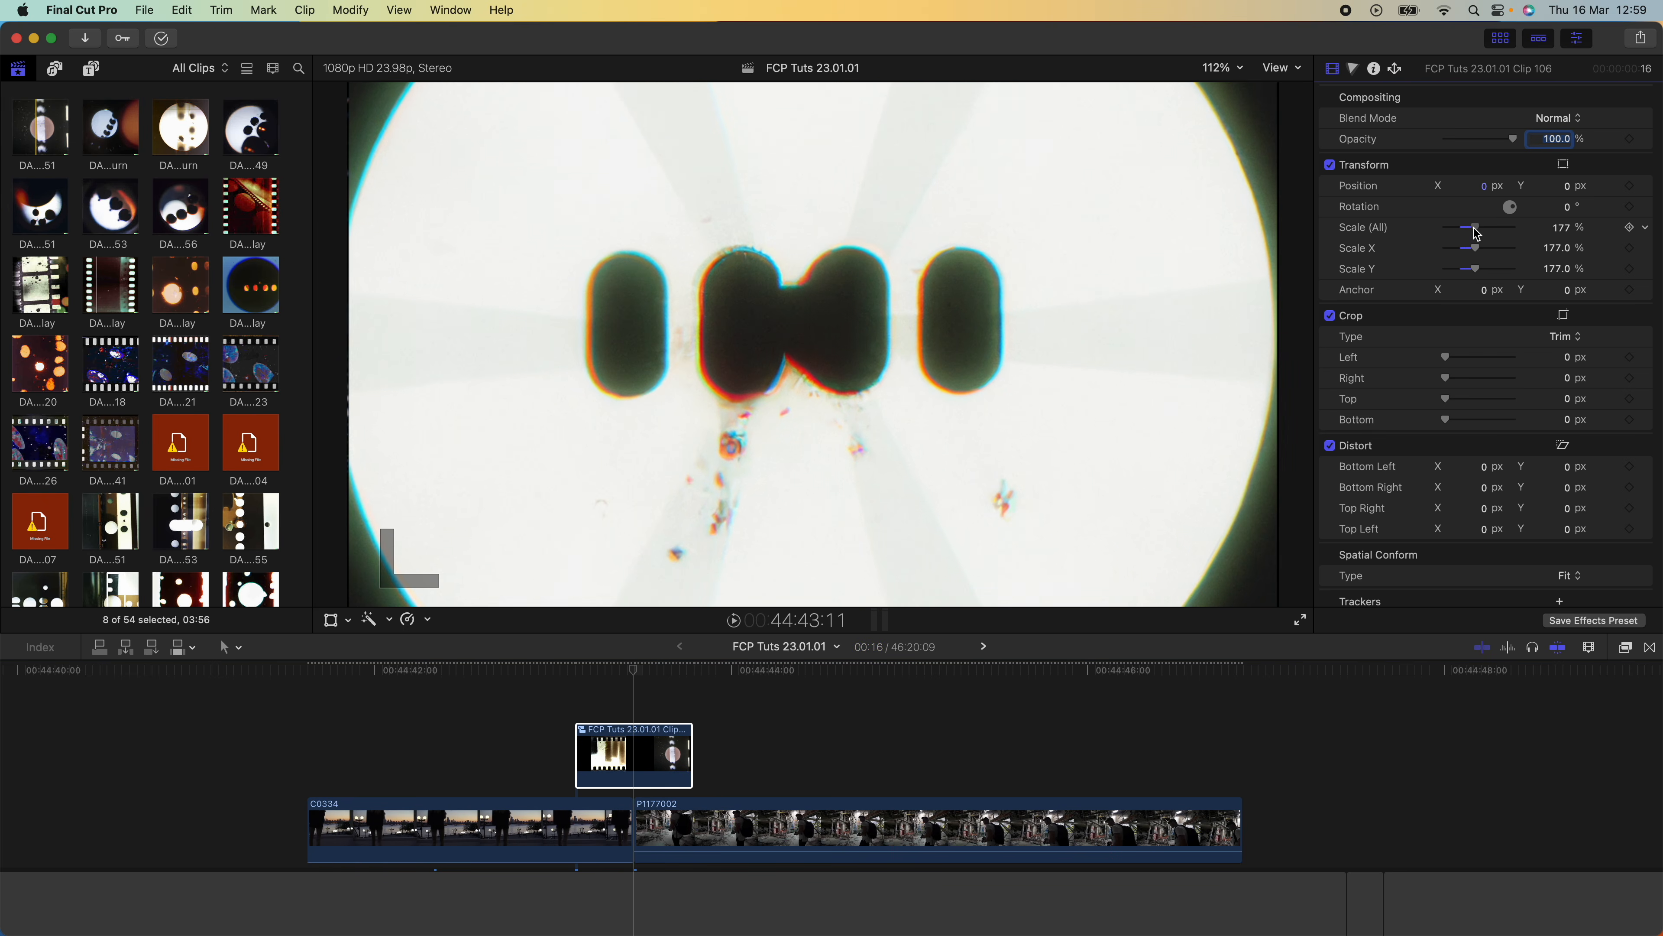
pyautogui.click(1550, 124)
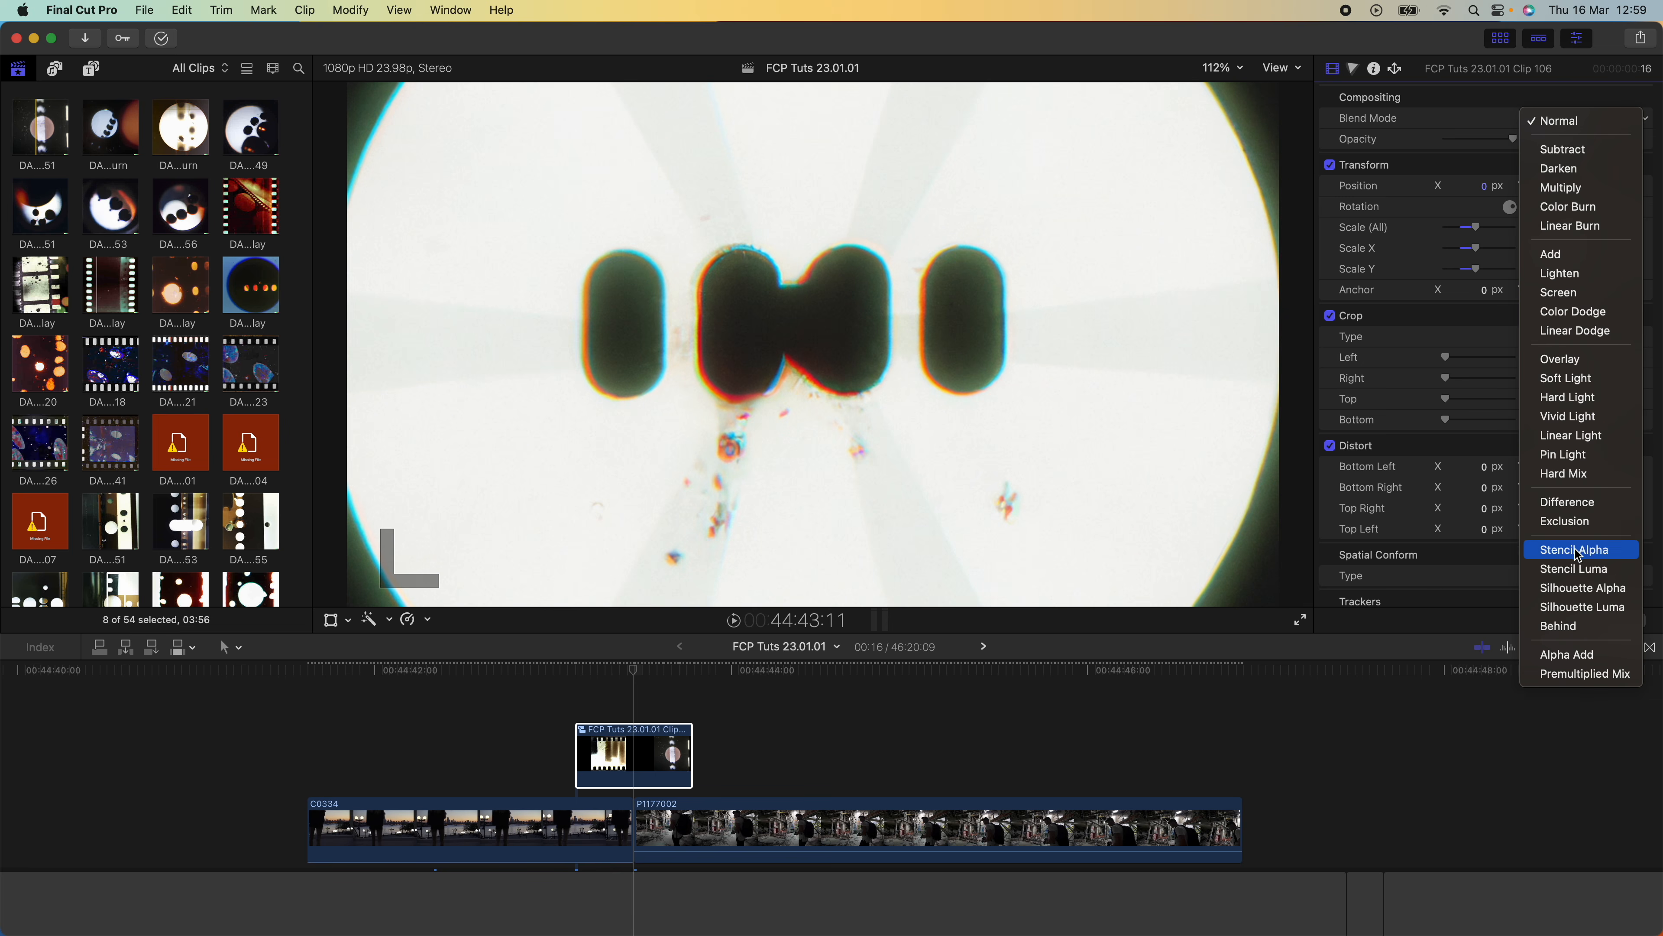
pyautogui.click(1580, 571)
# Duplicate the Stencil Luma compound clip directly above itself over the cut
pyautogui.click(639, 781)
pyautogui.keyDown('alt'); pyautogui.moveTo(639, 771); pyautogui.dragTo(638, 708); pyautogui.keyUp('alt')
pyautogui.scroll(1, 638, 711)
pyautogui.hscroll(-4, 687, 713)
pyautogui.click(767, 715)
pyautogui.scroll(2, 768, 685)
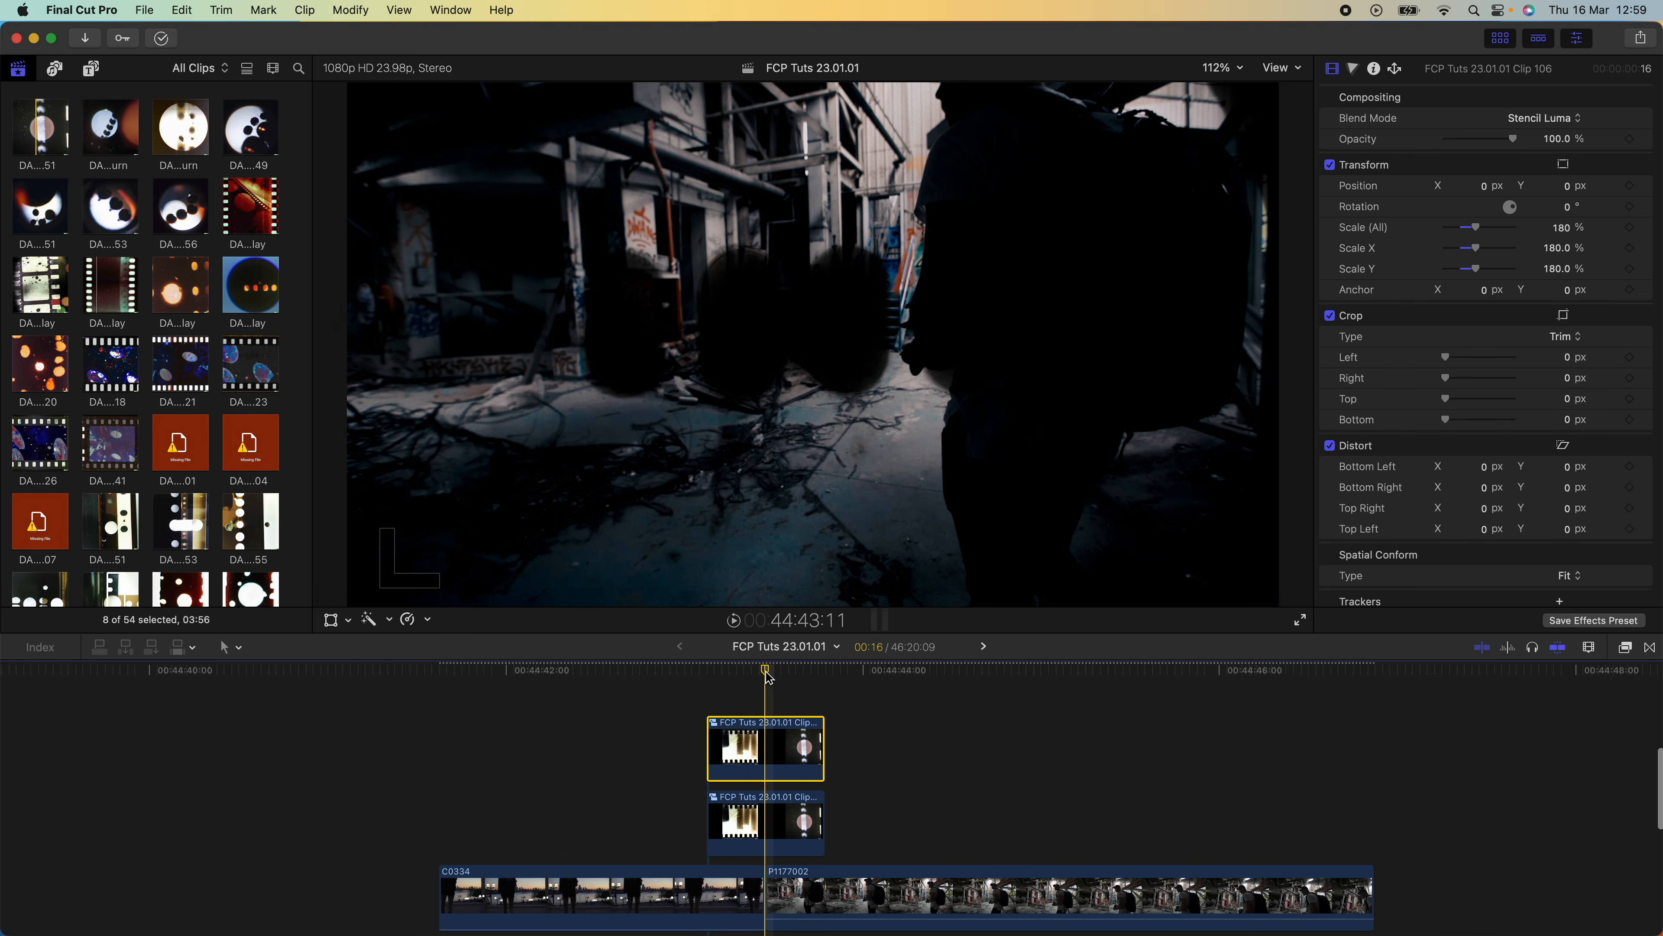
# Set the upper compound clip's blend mode to Difference, shift it one frame earlier, and play back the transition
pyautogui.click(1528, 120)
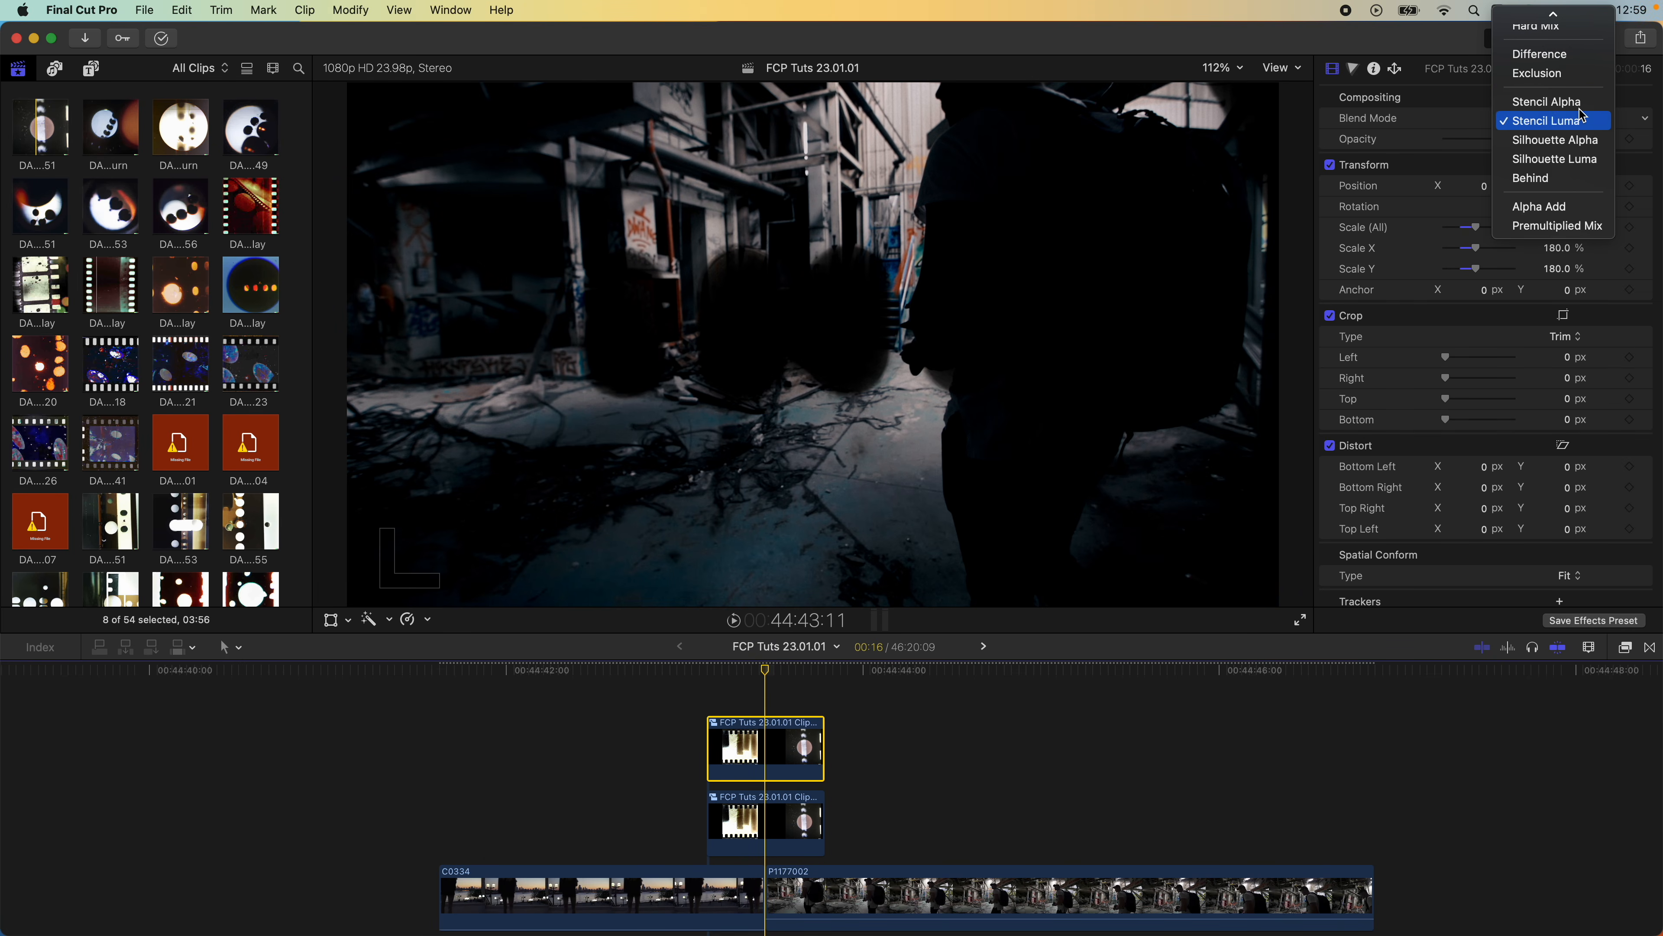
pyautogui.scroll(3, 1565, 151)
pyautogui.click(1559, 208)
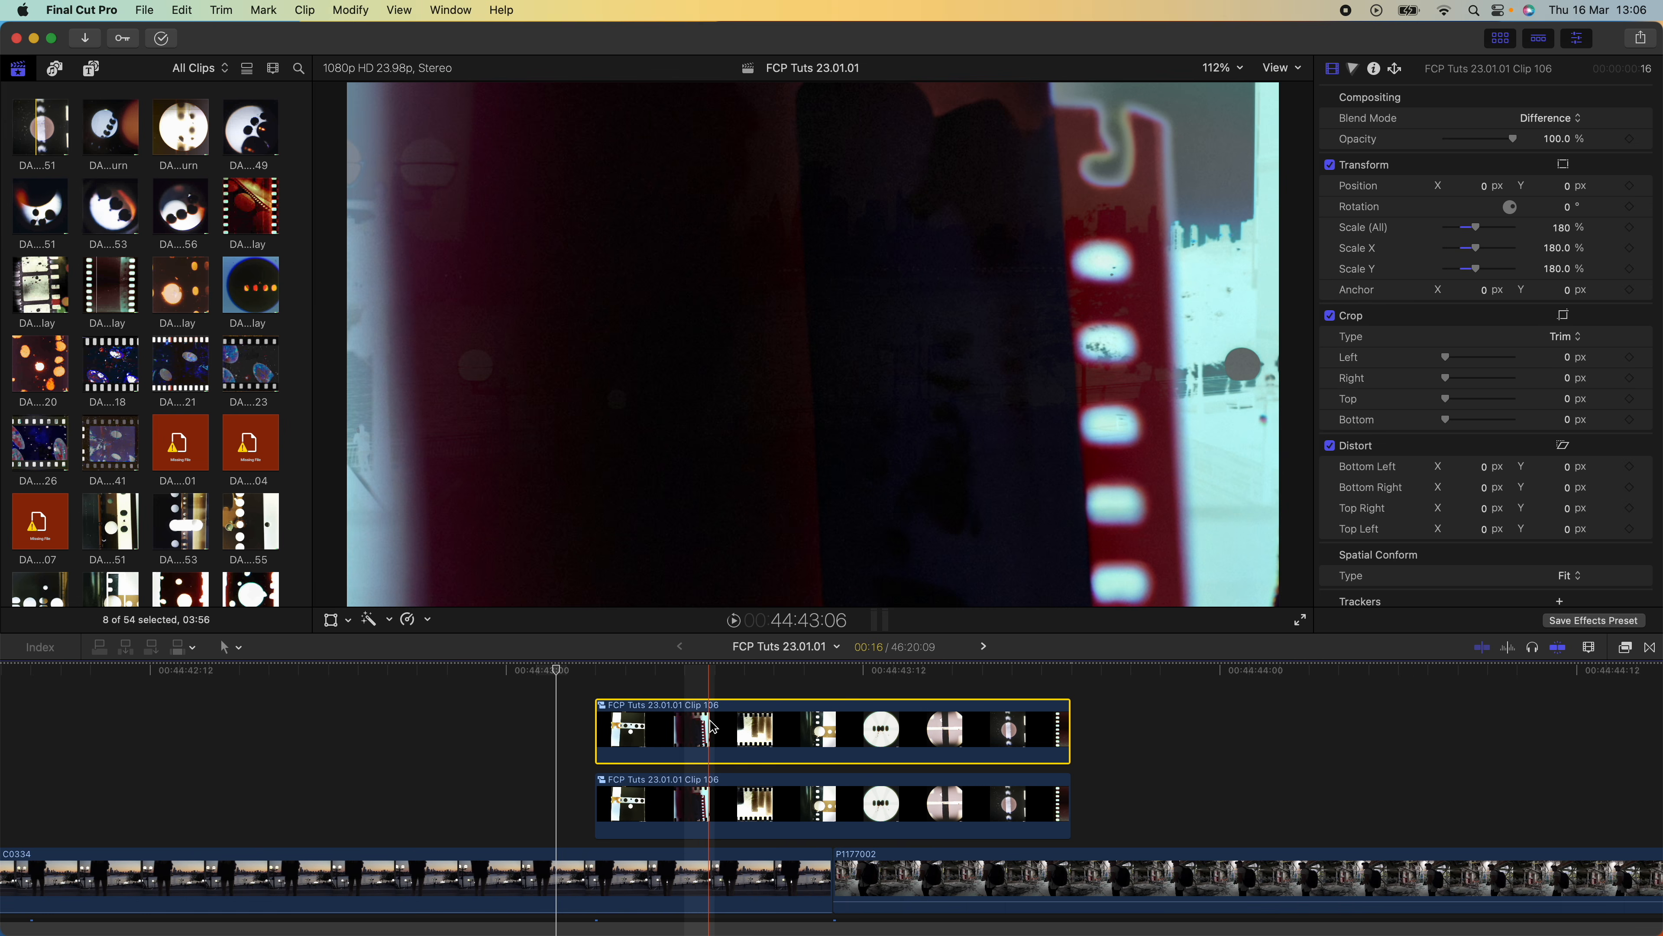
pyautogui.moveTo(713, 725)
pyautogui.mouseDown()
pyautogui.moveTo(687, 729)
pyautogui.moveTo(783, 728)
pyautogui.moveTo(695, 729)
pyautogui.mouseUp()
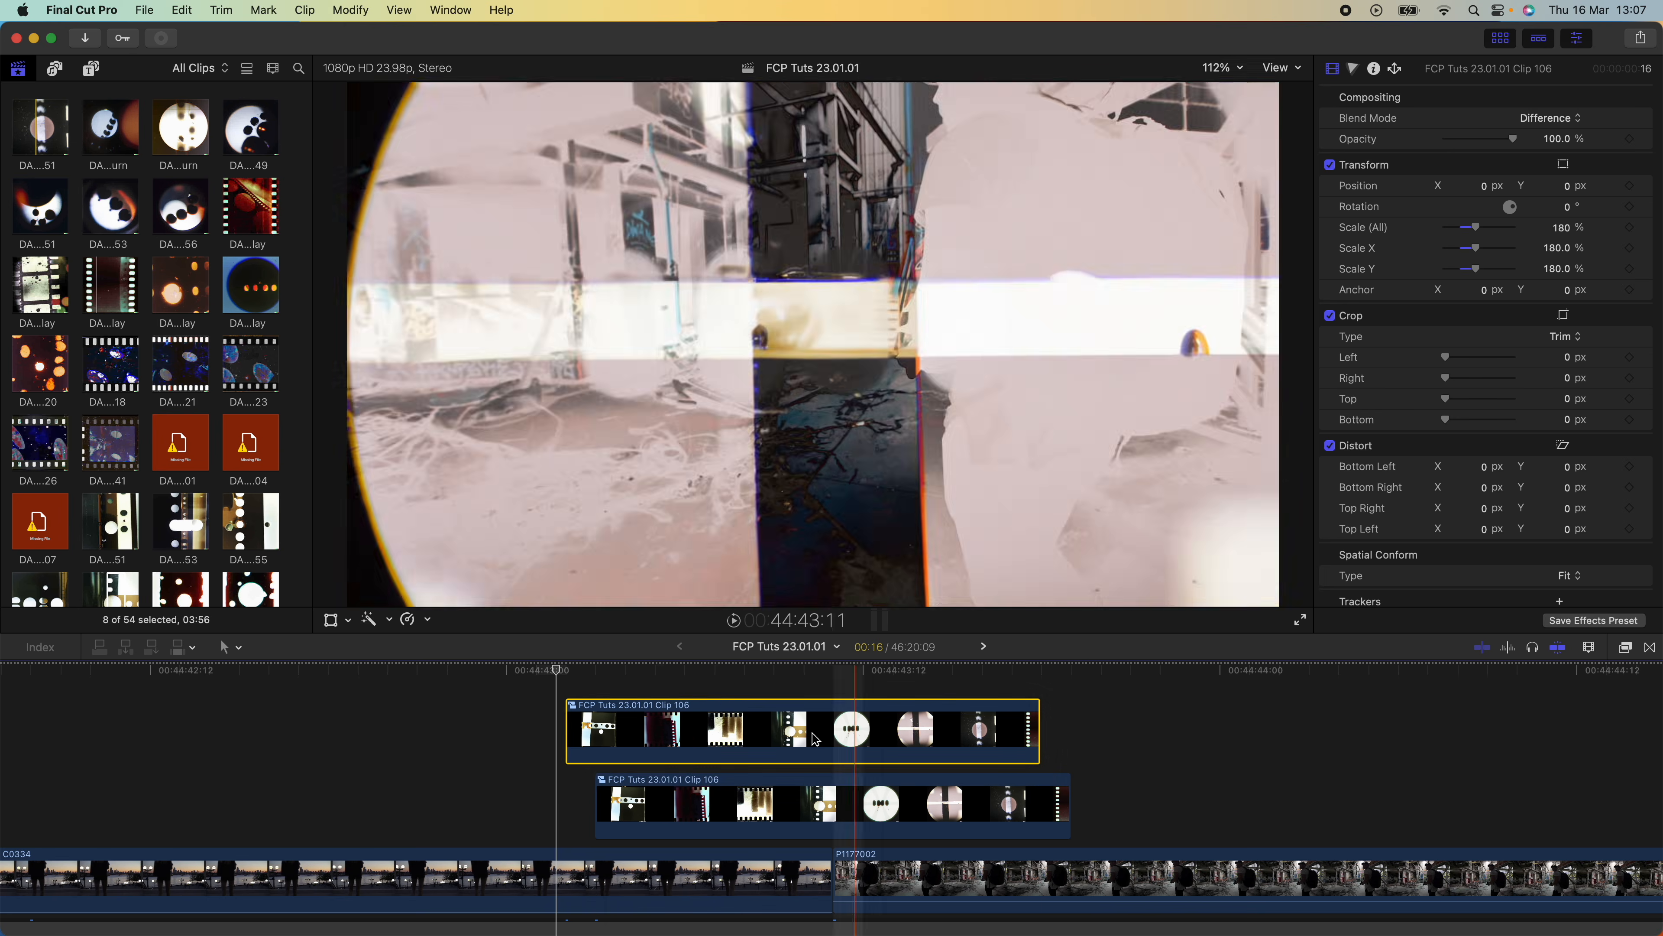
pyautogui.press('space')
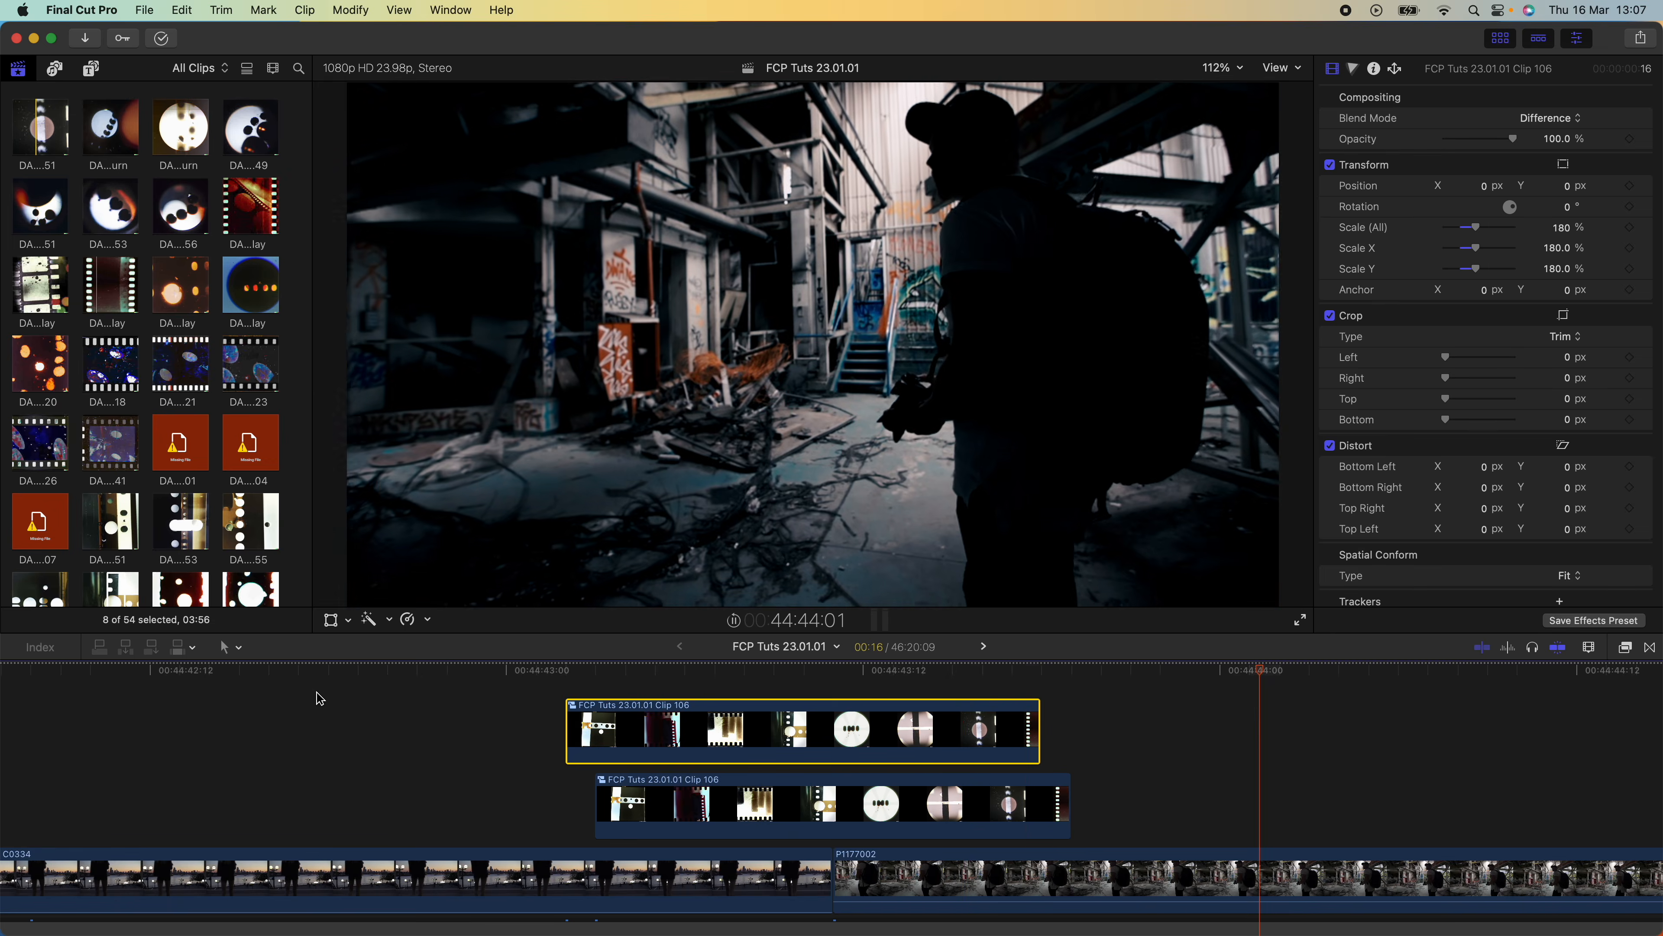
pyautogui.press('space')
# Add Hue/Saturation Curves to the upper Difference compound clip and shift its colours with the Hue vs Hue curve
pyautogui.click(762, 729)
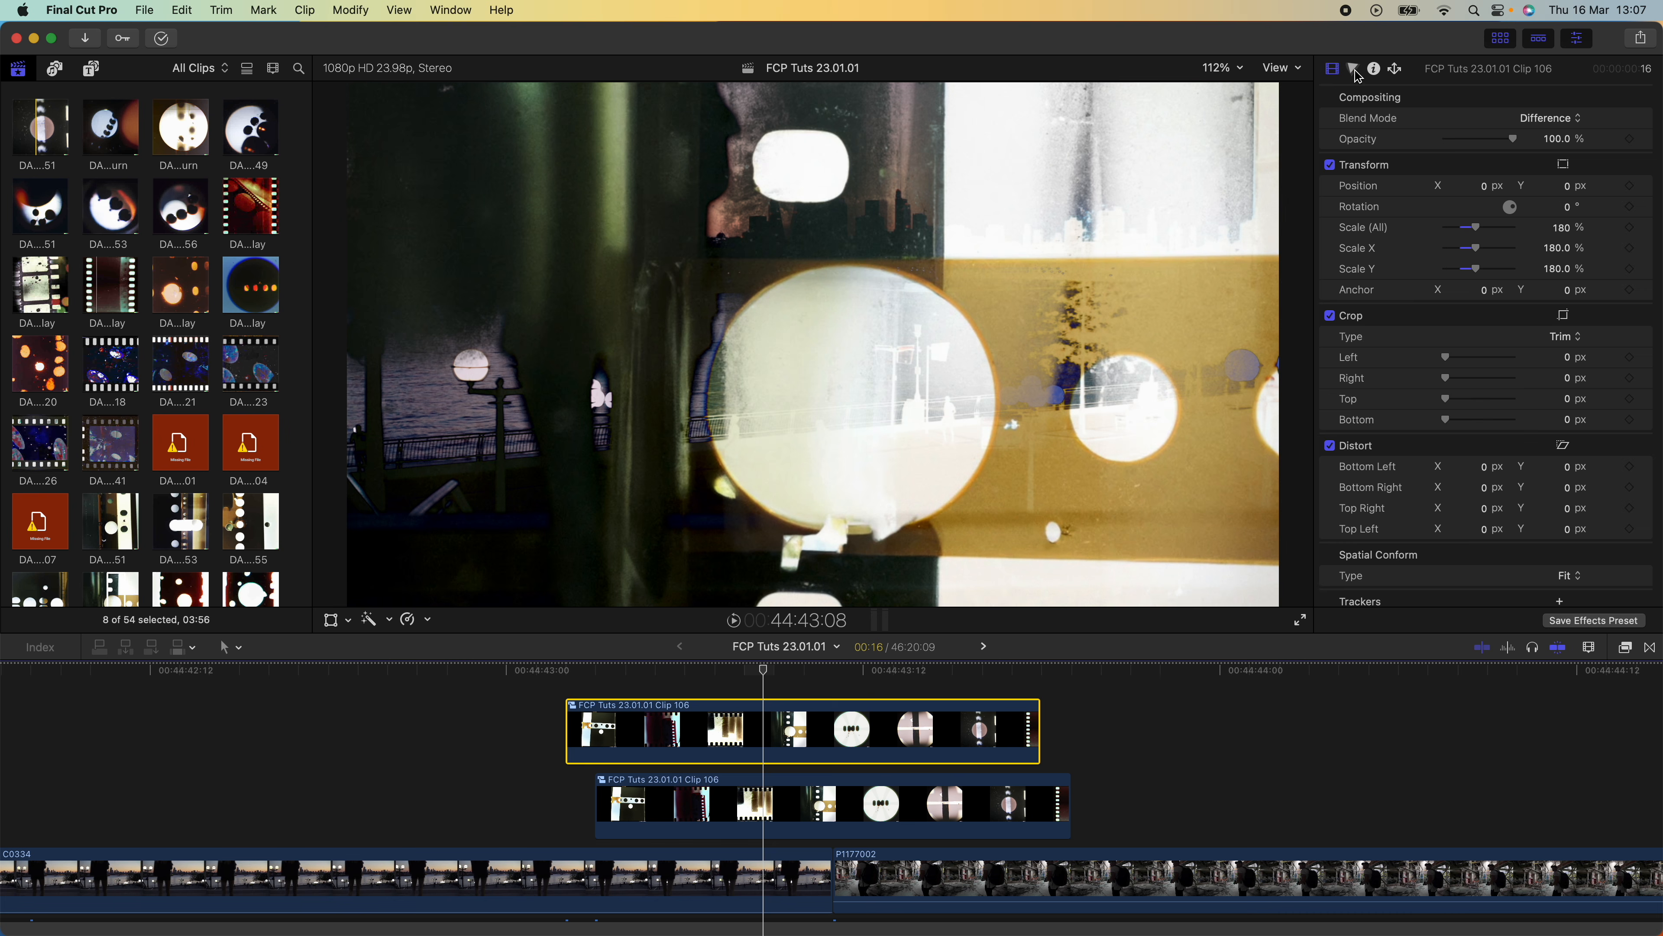
pyautogui.click(1354, 69)
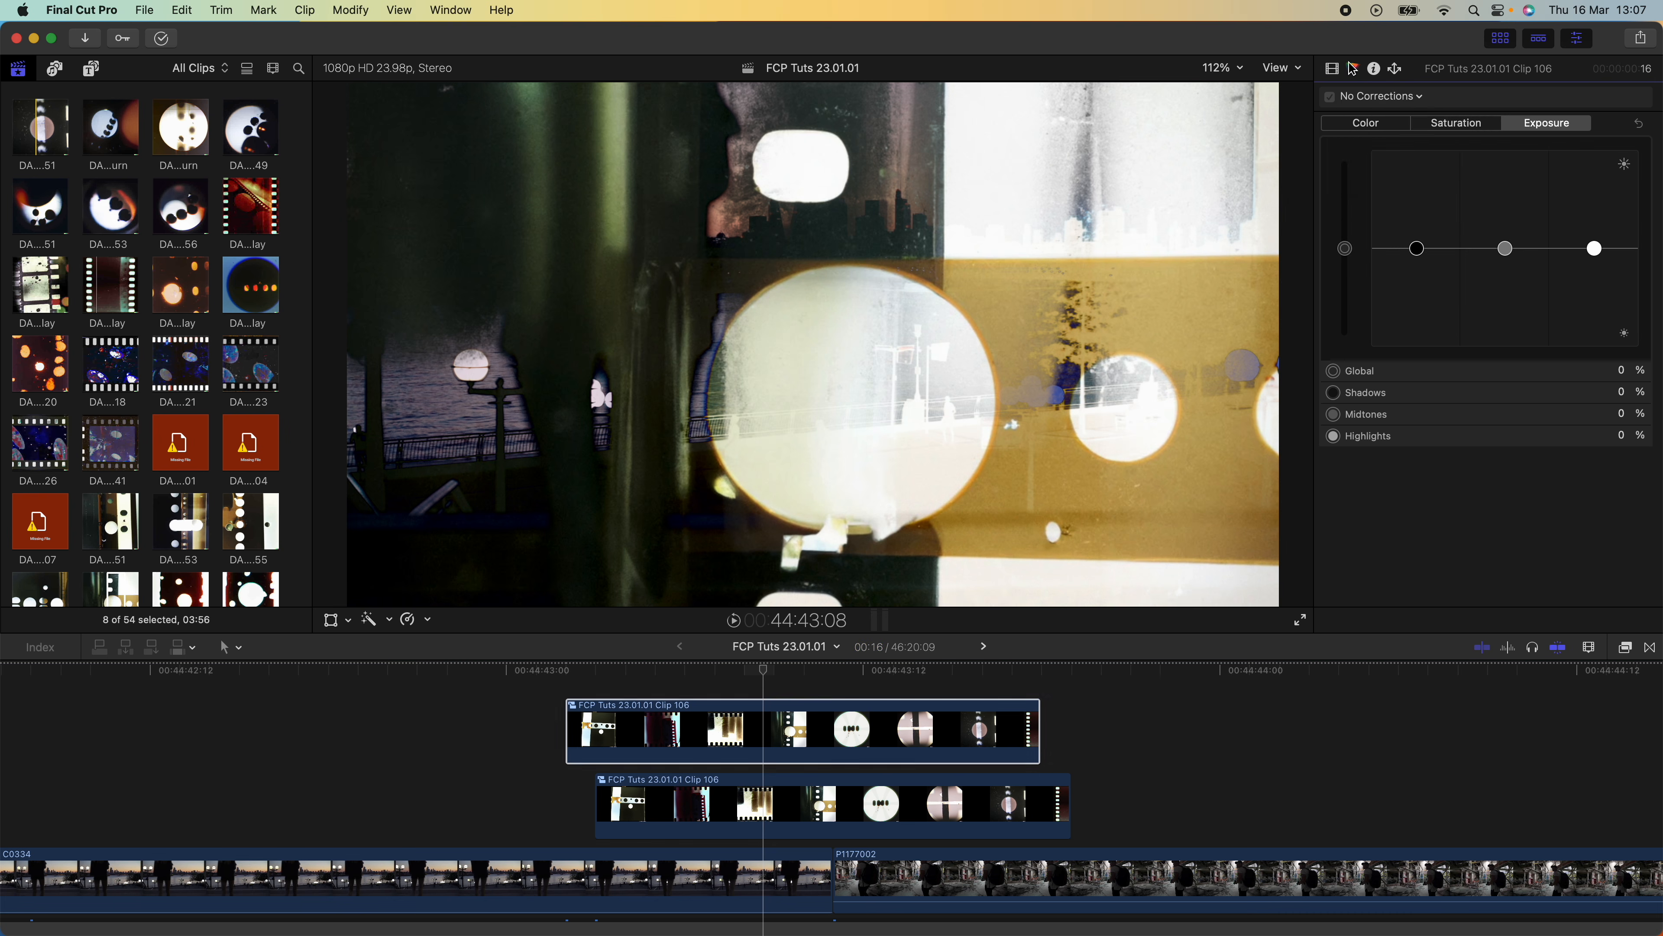
pyautogui.click(1407, 194)
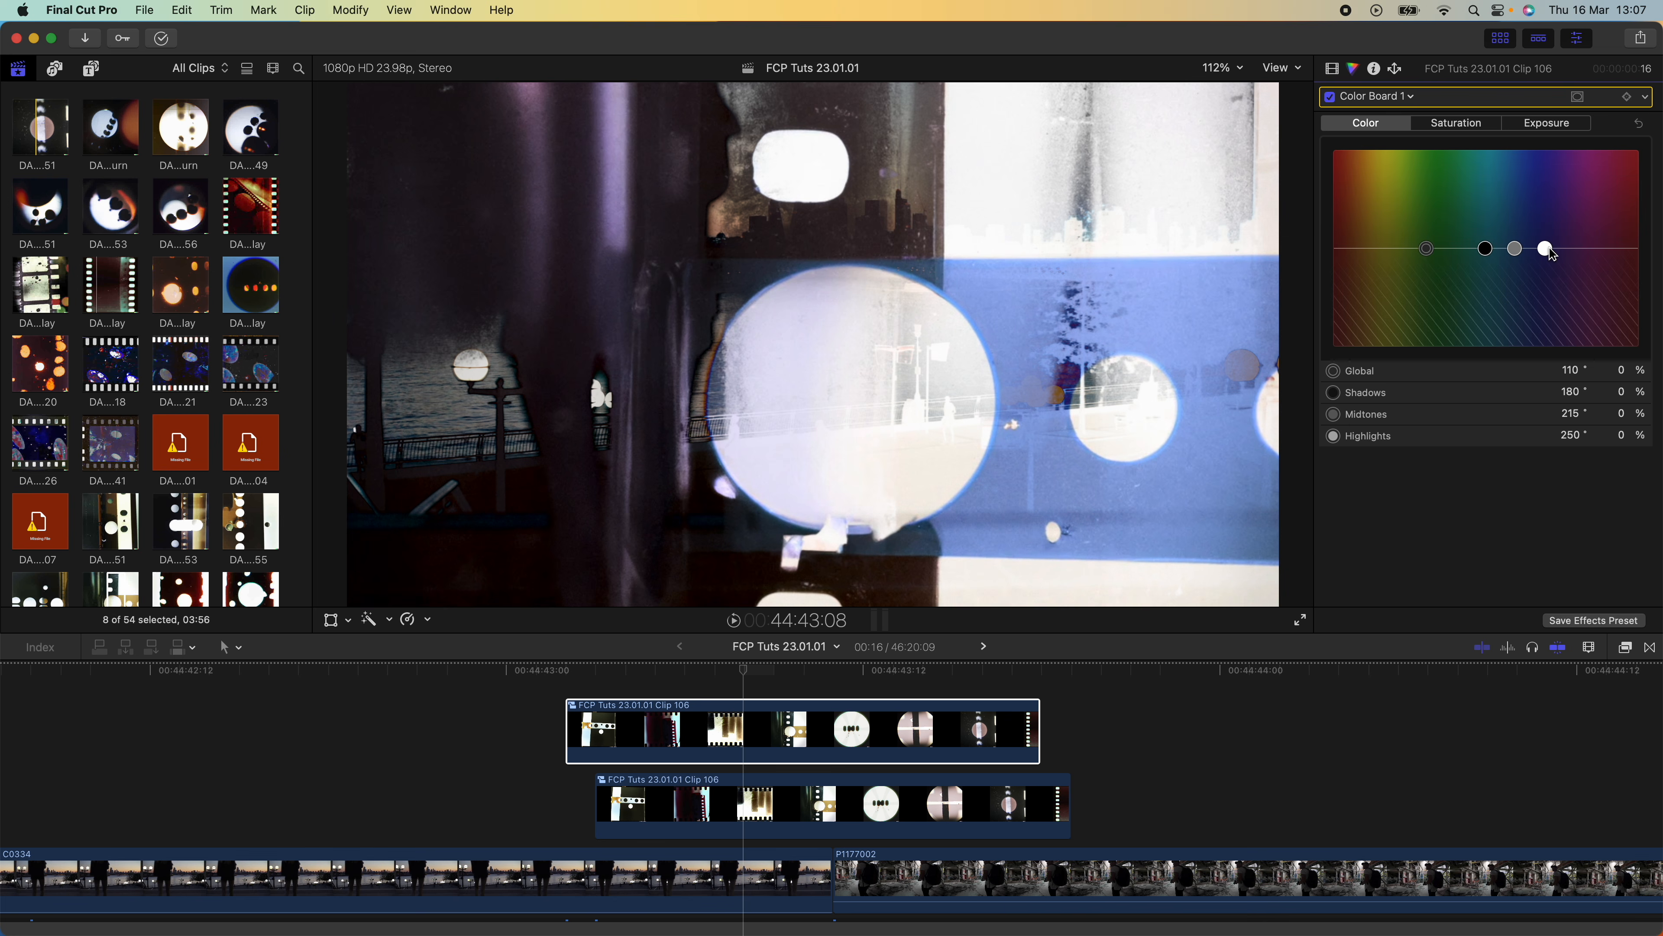
pyautogui.moveTo(1547, 249); pyautogui.dragTo(1418, 169)
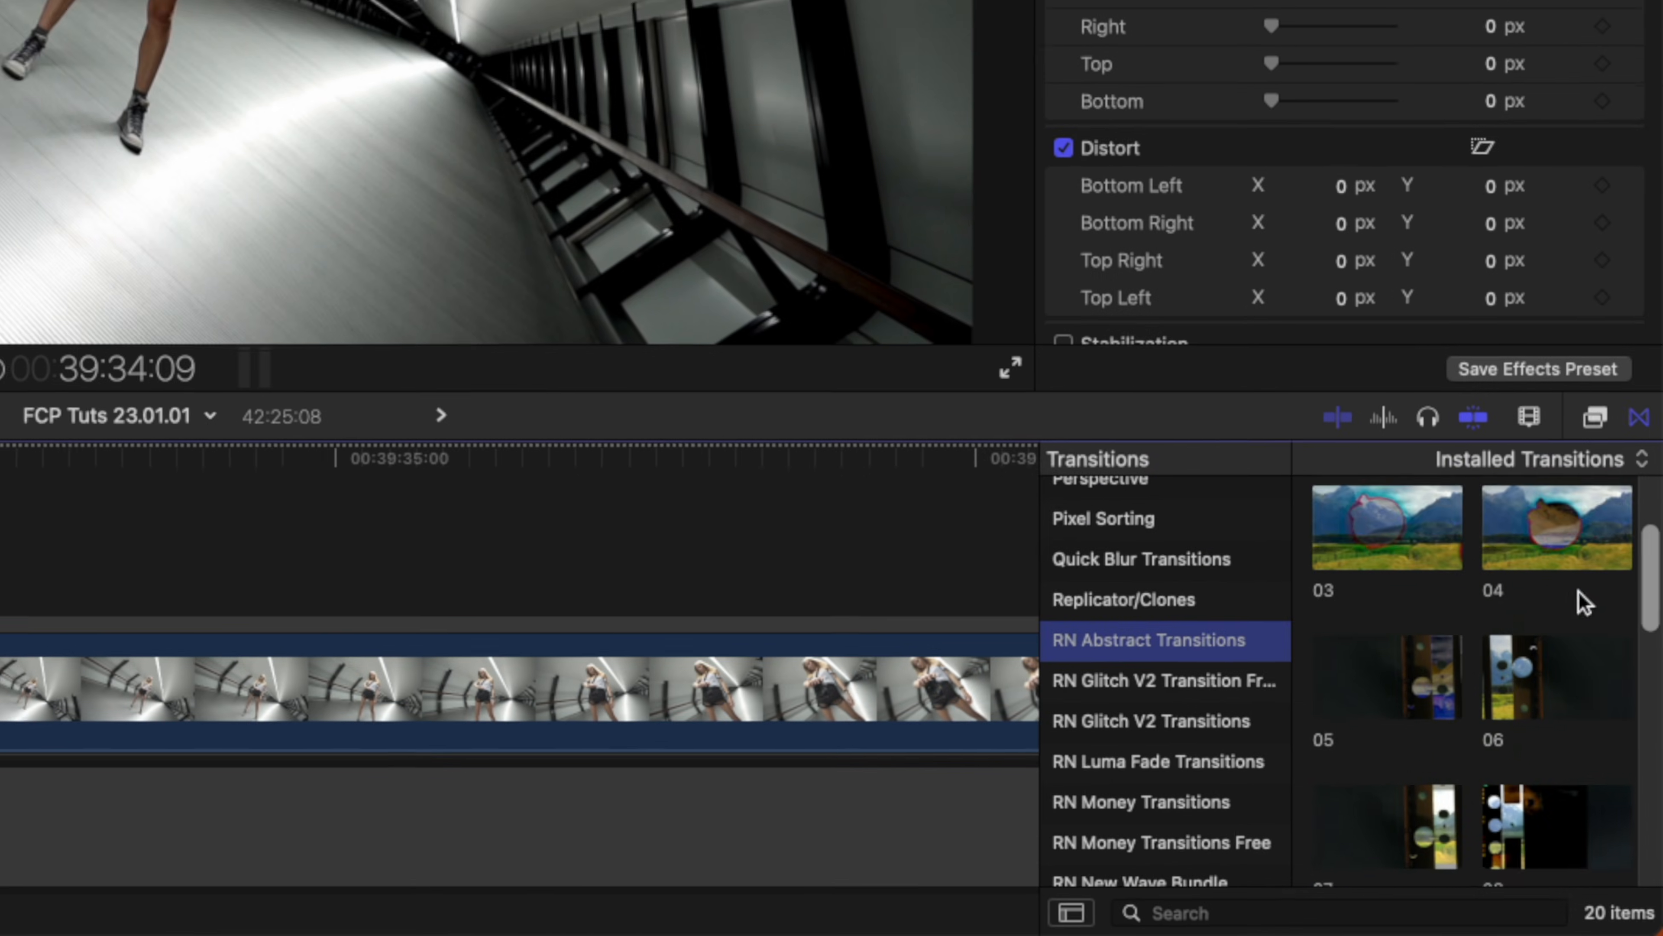
# Apply transition 20 from the RN Abstract Transitions between clips C0339 and C0340 and play it back
pyautogui.scroll(-10, 1578, 591)
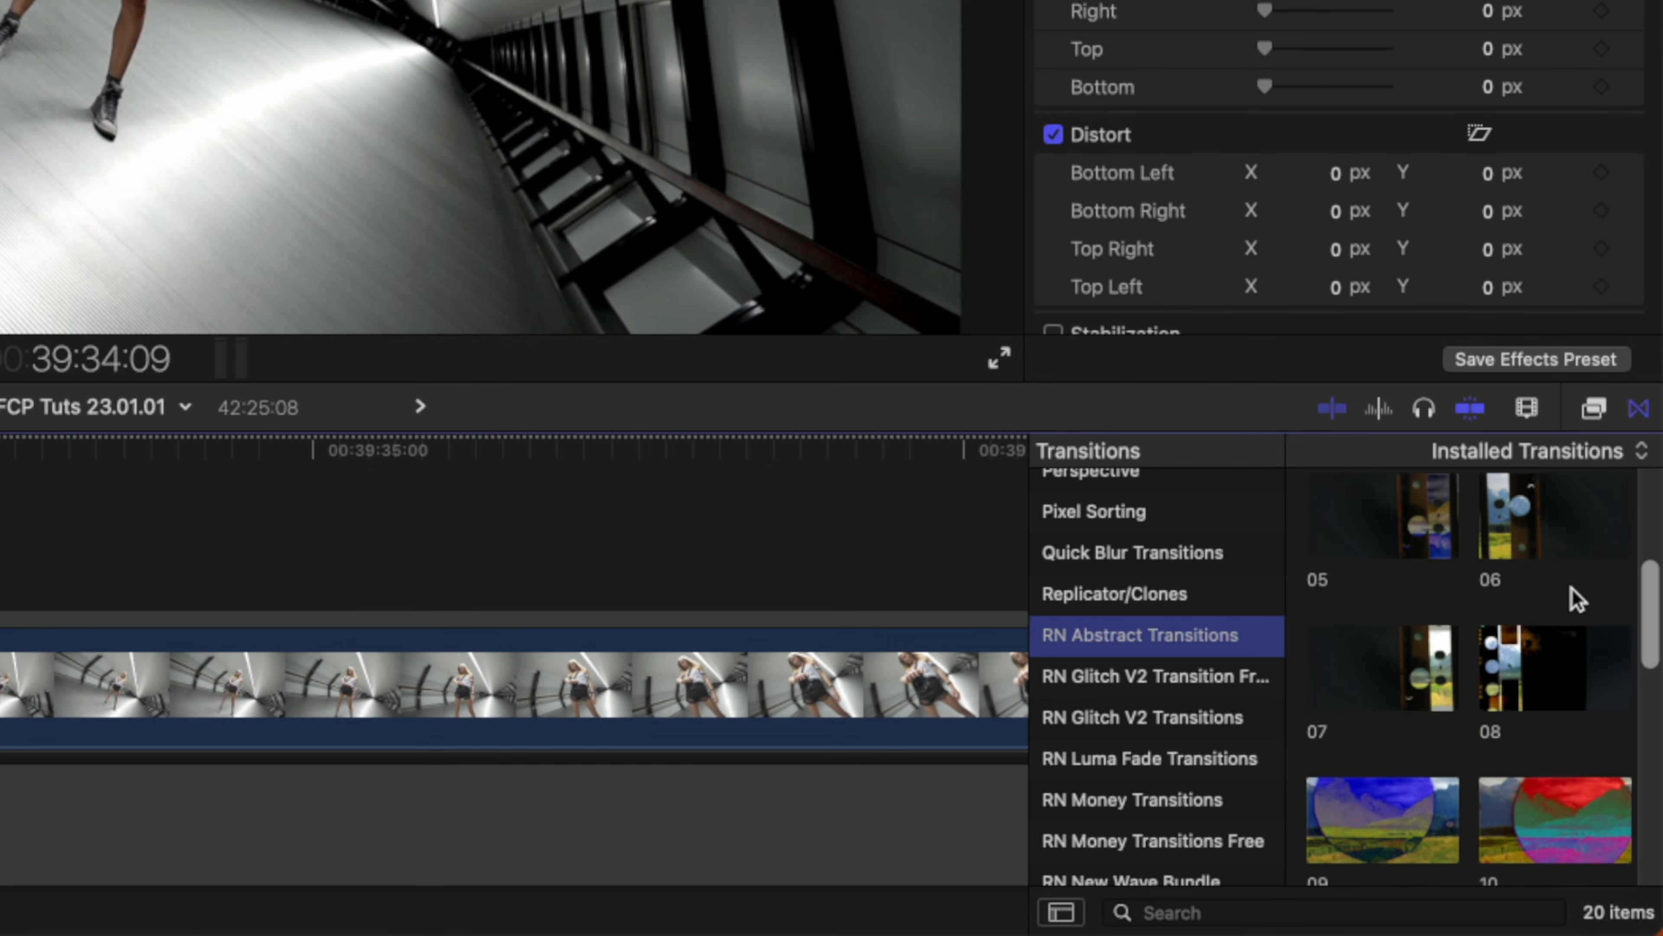
pyautogui.scroll(-5, 1567, 593)
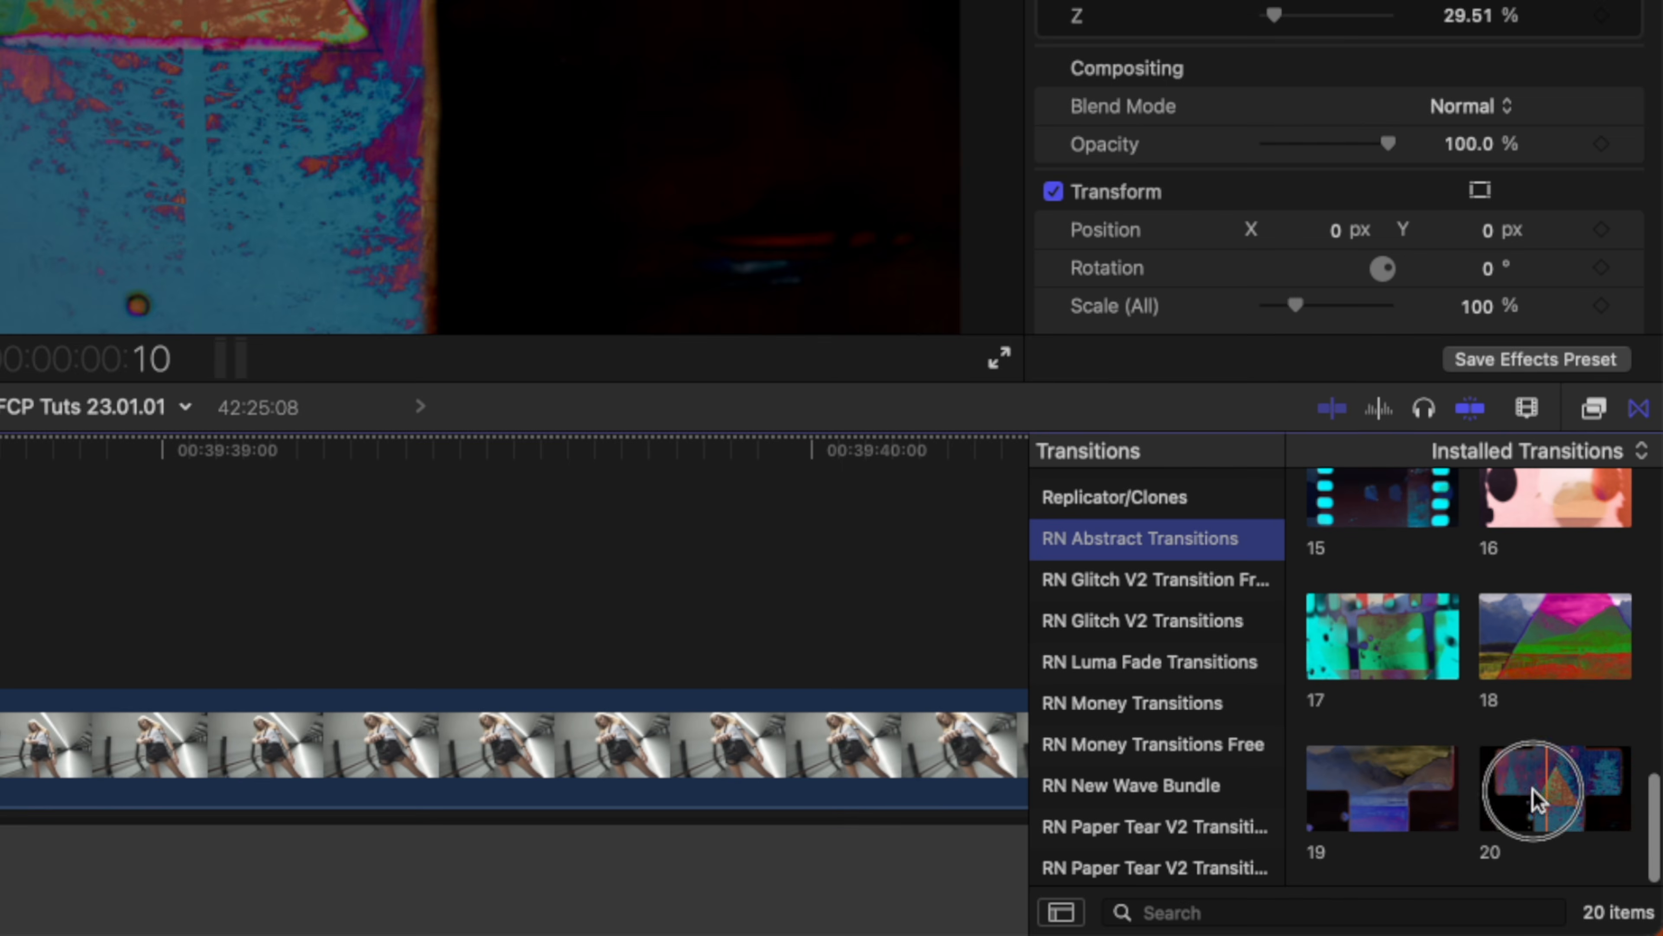
pyautogui.moveTo(1546, 797); pyautogui.dragTo(0, 745)
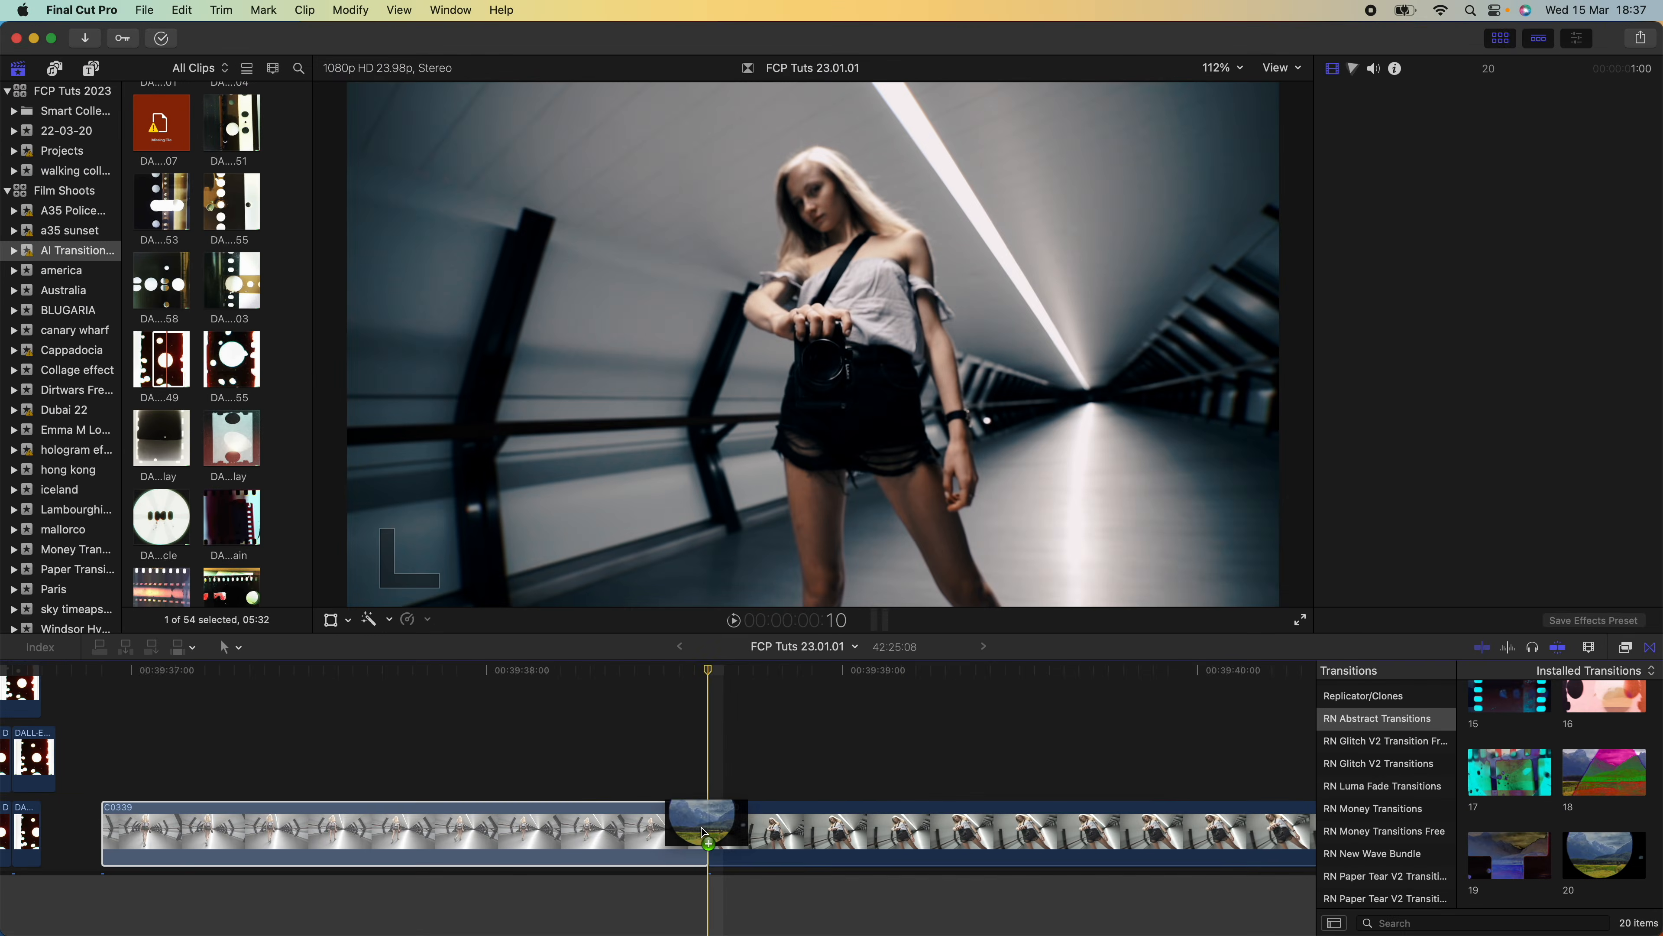
pyautogui.moveTo(703, 832); pyautogui.dragTo(704, 834)
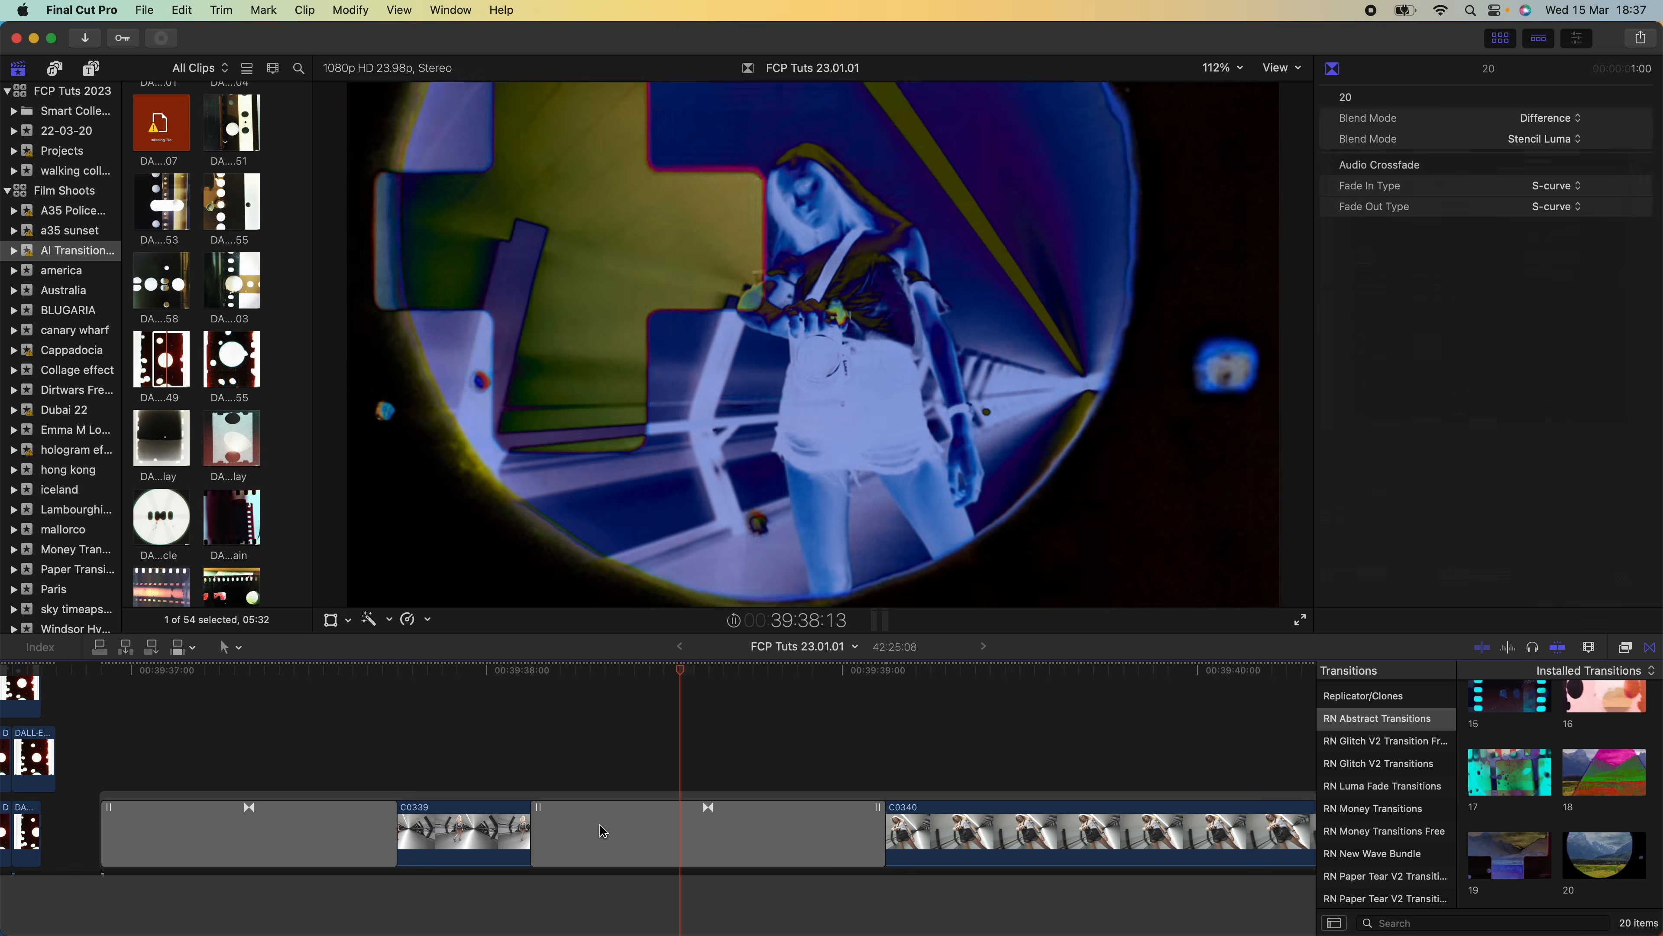
pyautogui.click(582, 832)
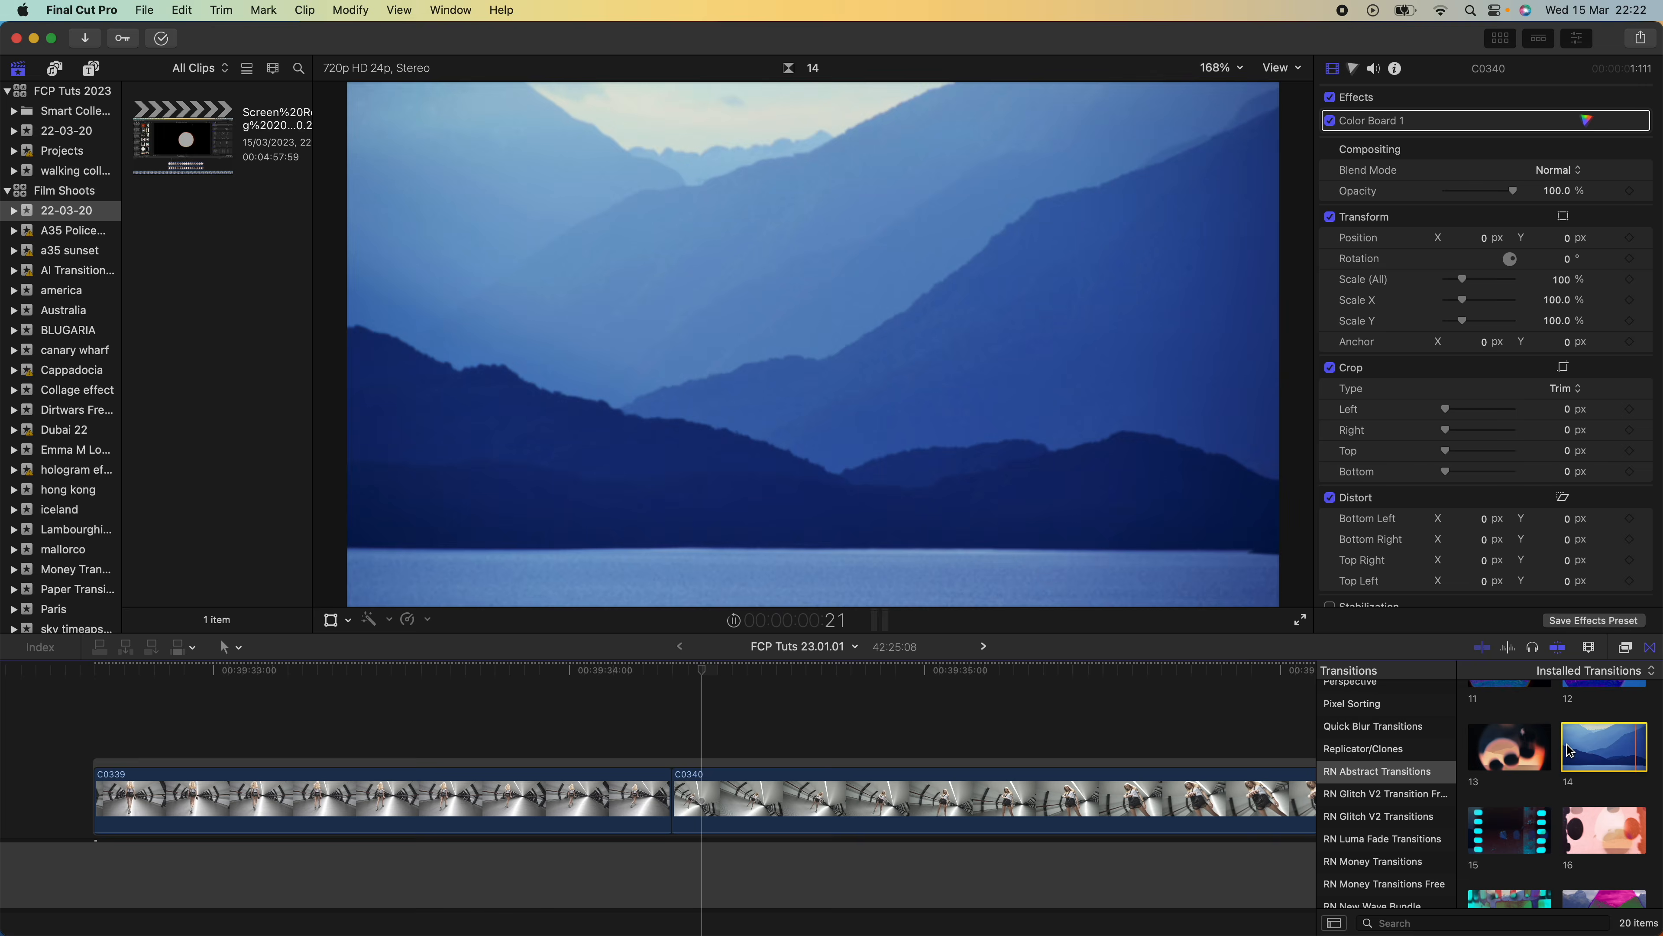
# Apply RN Abstract transition 14 between C0339 and C0340, setting its second blend mode to Difference and Red - Red to -0.96
pyautogui.click(1590, 751)
pyautogui.moveTo(1590, 750); pyautogui.dragTo(645, 796)
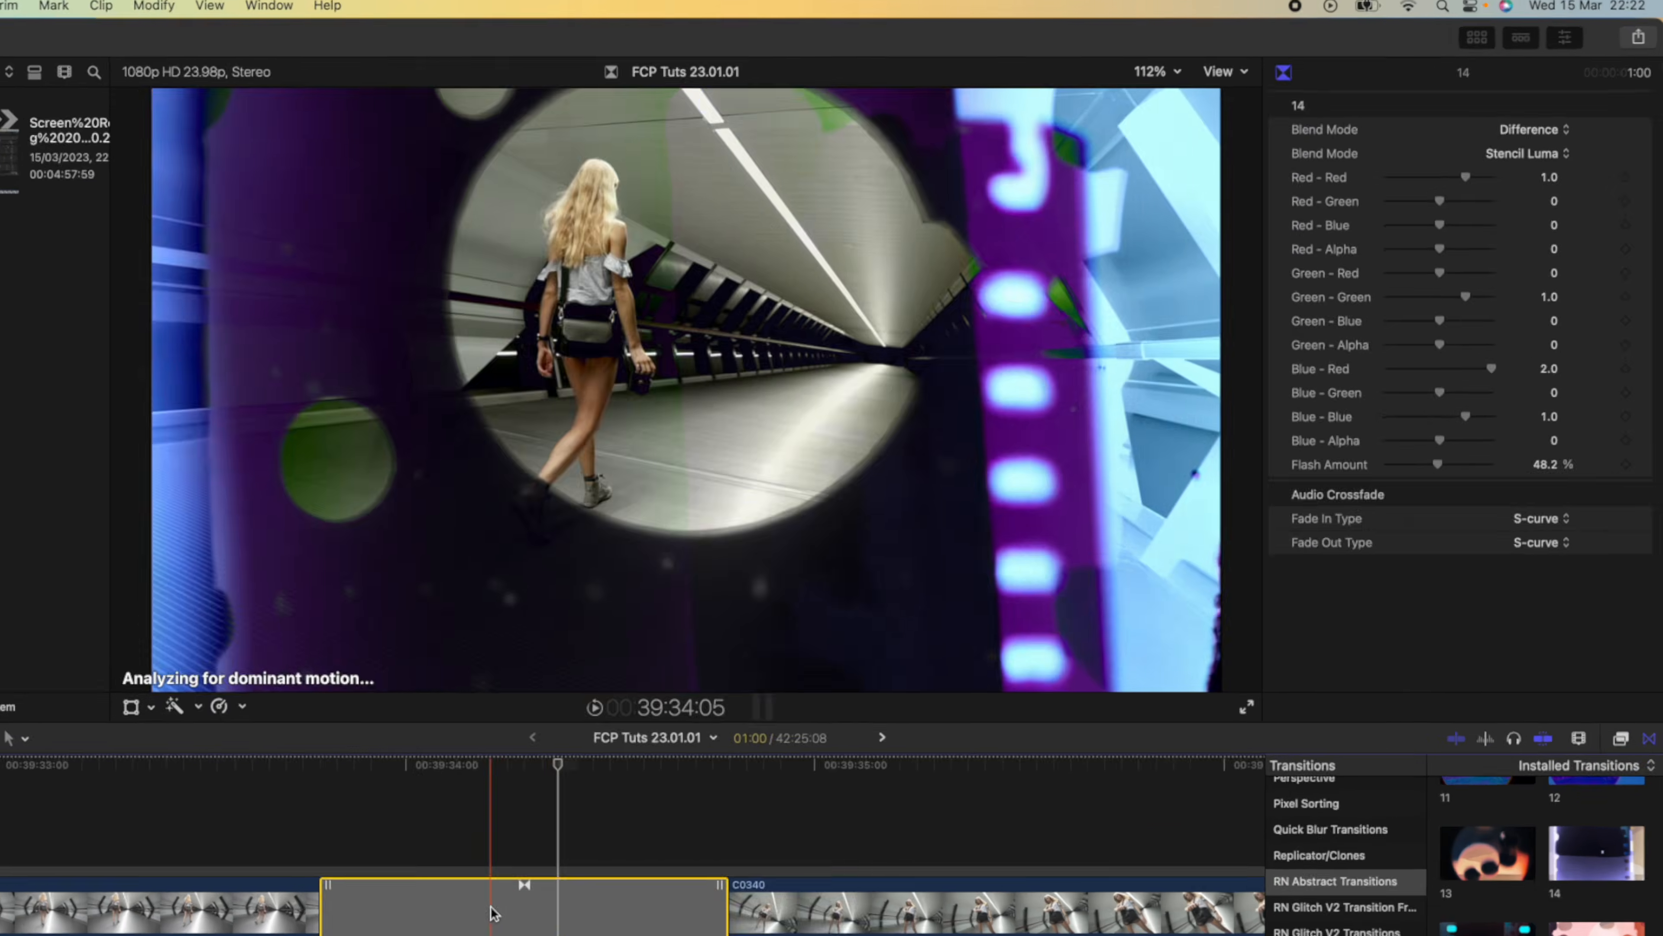
pyautogui.moveTo(1490, 151); pyautogui.dragTo(1455, 152)
pyautogui.moveTo(1244, 269)
pyautogui.mouseDown()
pyautogui.moveTo(1292, 265)
pyautogui.moveTo(1273, 263)
pyautogui.mouseUp()
pyautogui.click(1455, 221)
pyautogui.click(1445, 102)
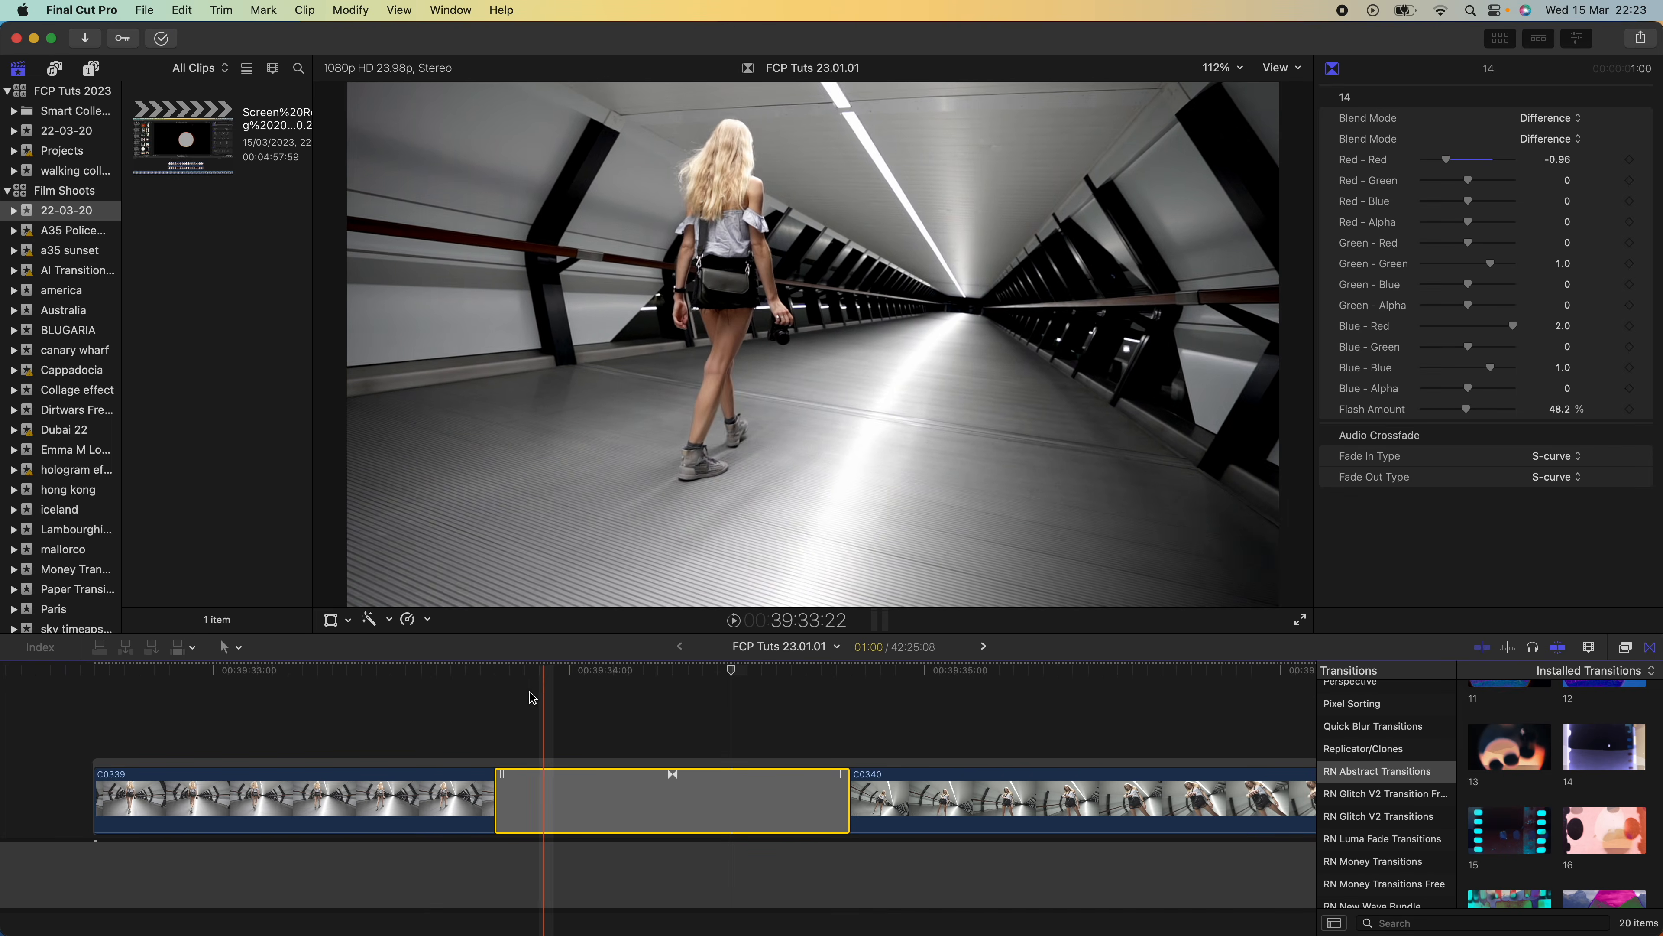
pyautogui.press('space')
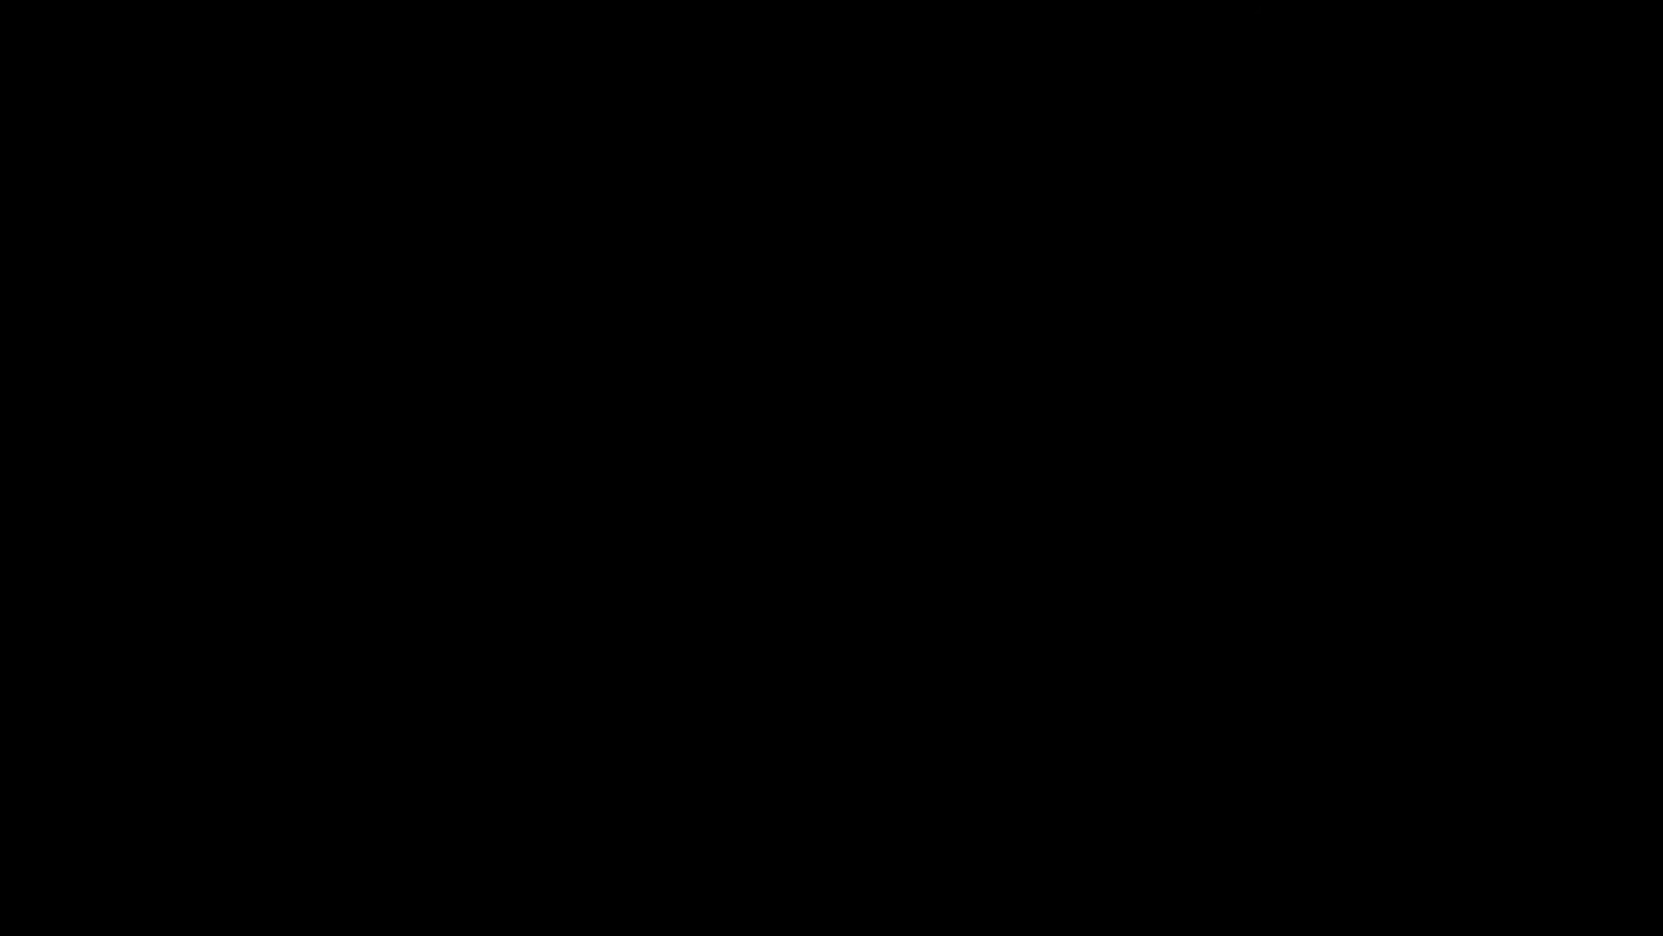